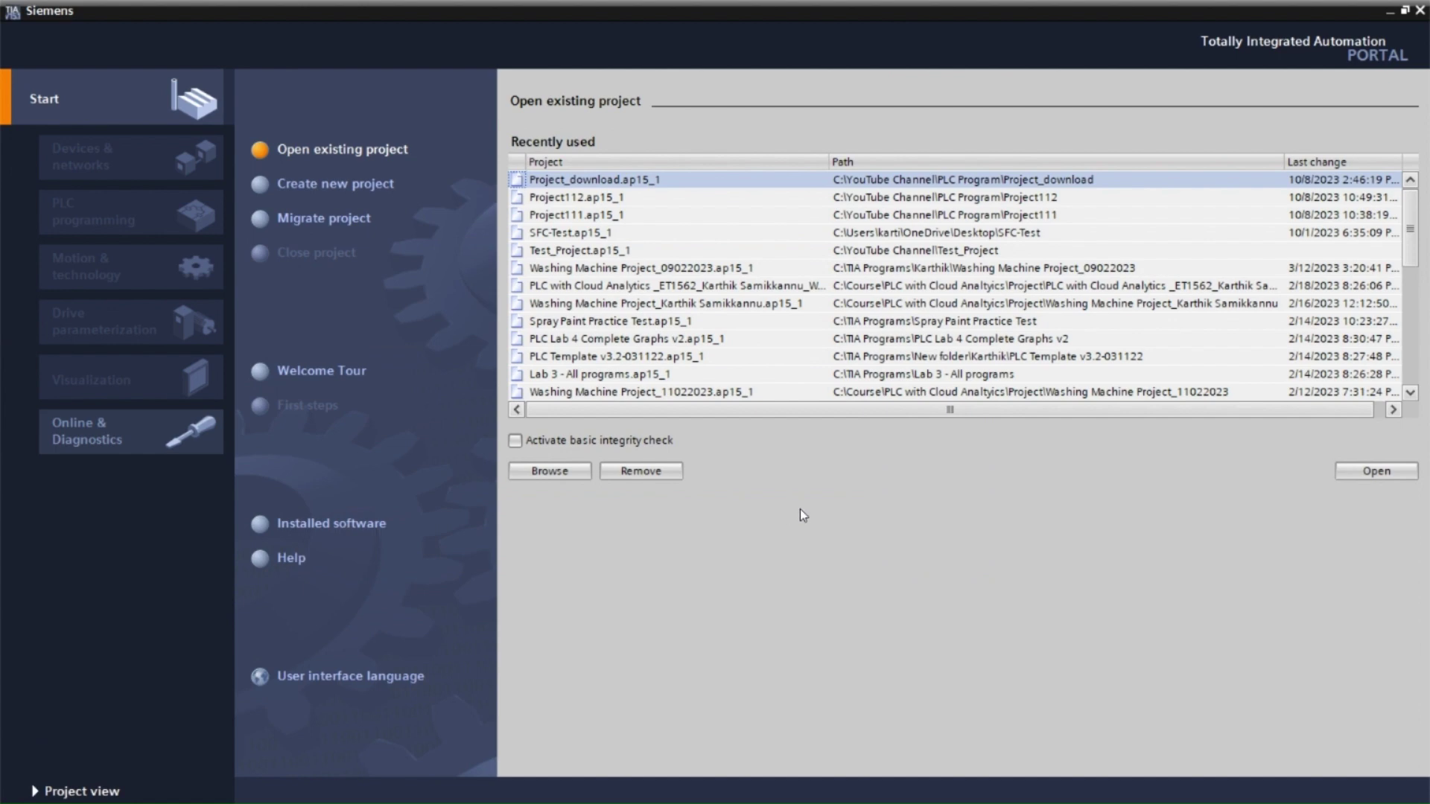
Create the project 'Project_Download Upload' under C:\YouTube Channel\PLC Program
click(362, 197)
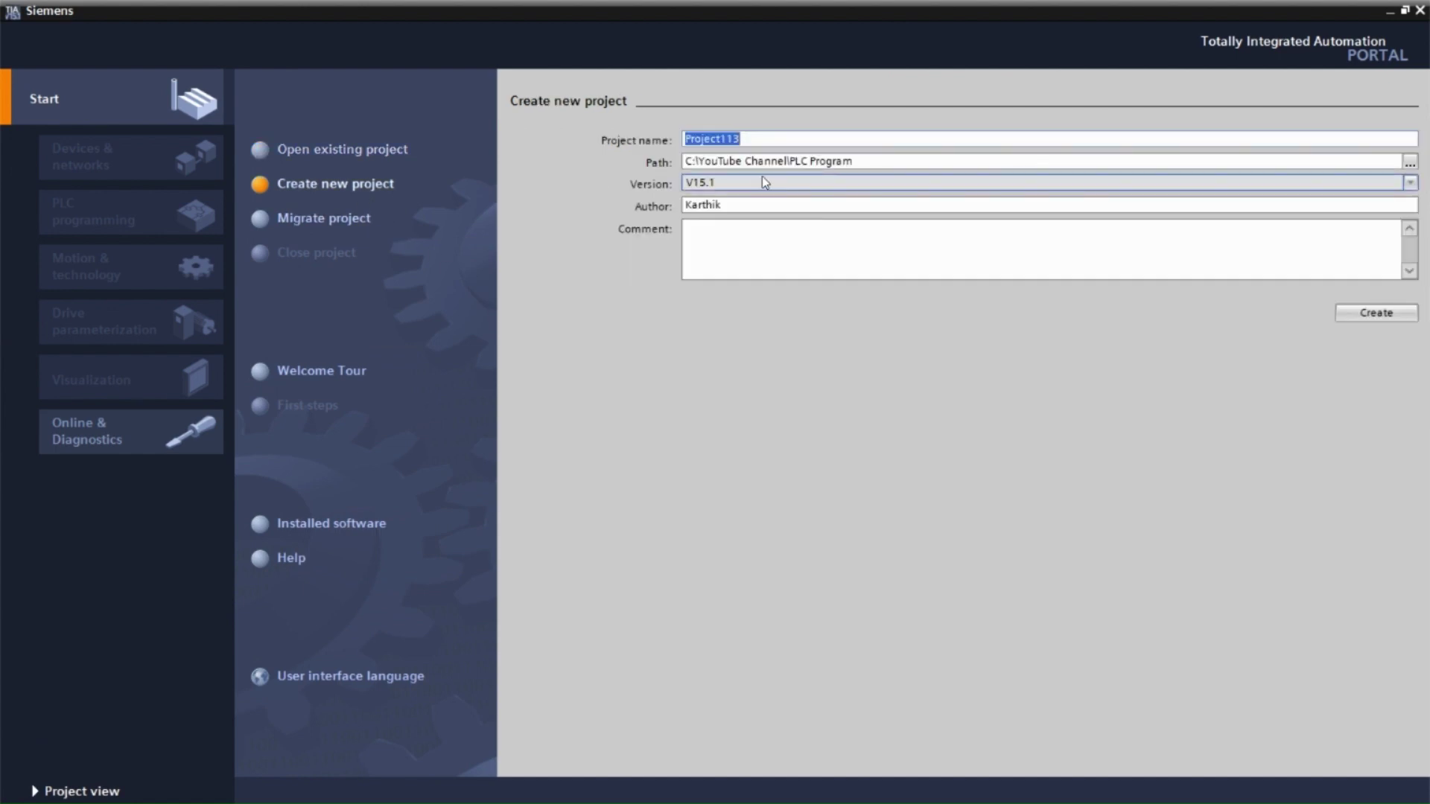
click(758, 140)
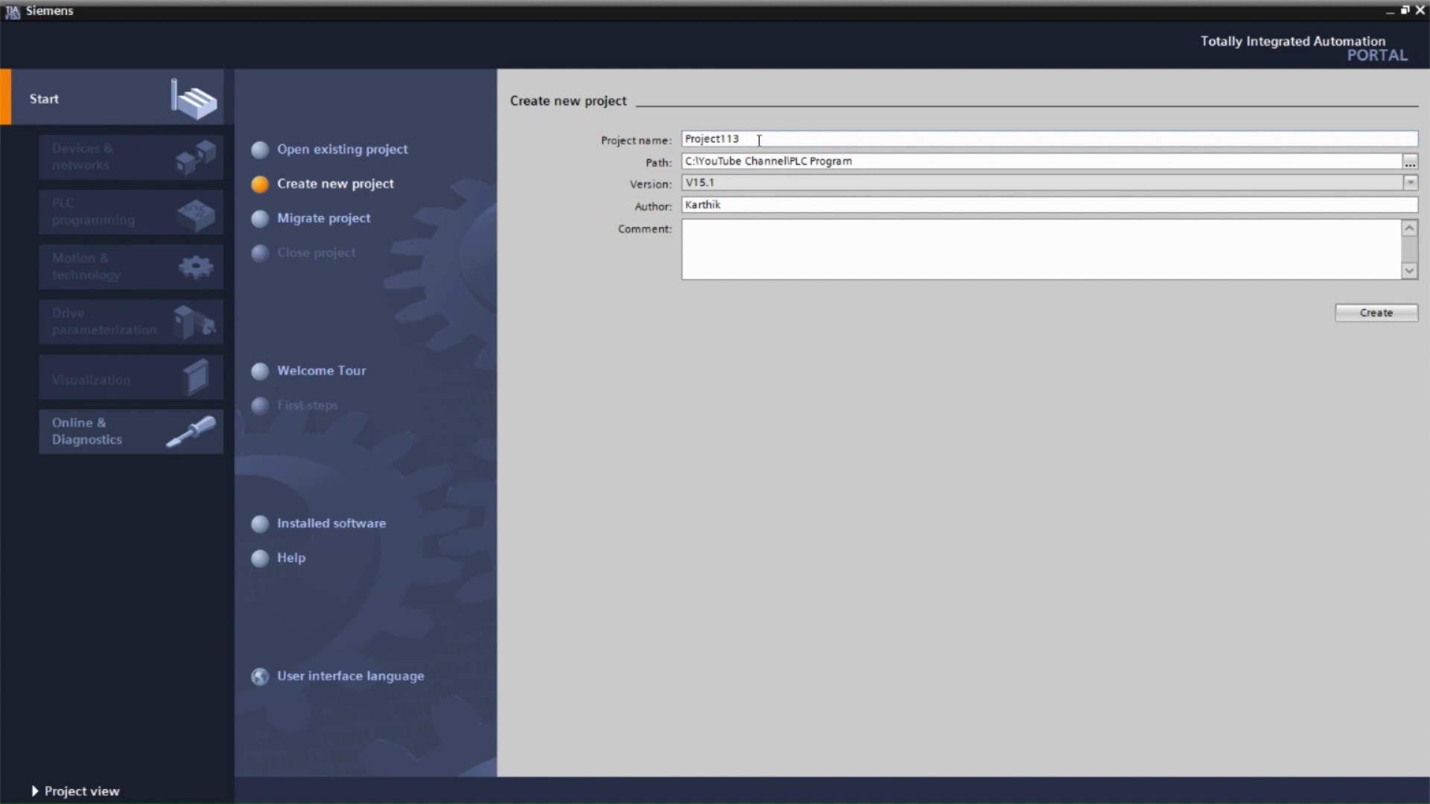
key(BackSpace)
key(BackSpace)
key(BackSpace)
key(BackSpace)
key(BackSpace)
text(ct_Download Upload)
click(1410, 162)
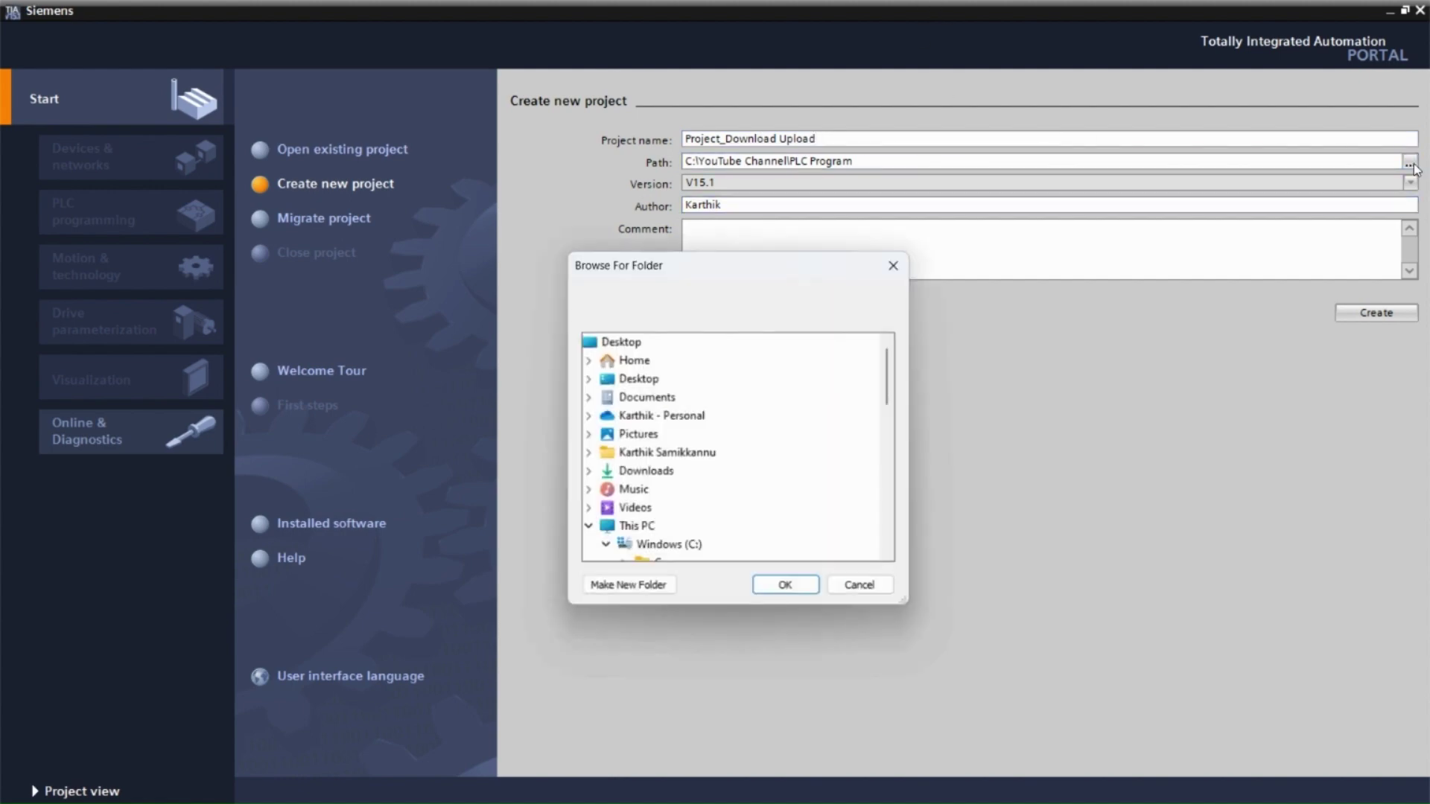
drag(890, 383, 858, 483)
double_click(696, 493)
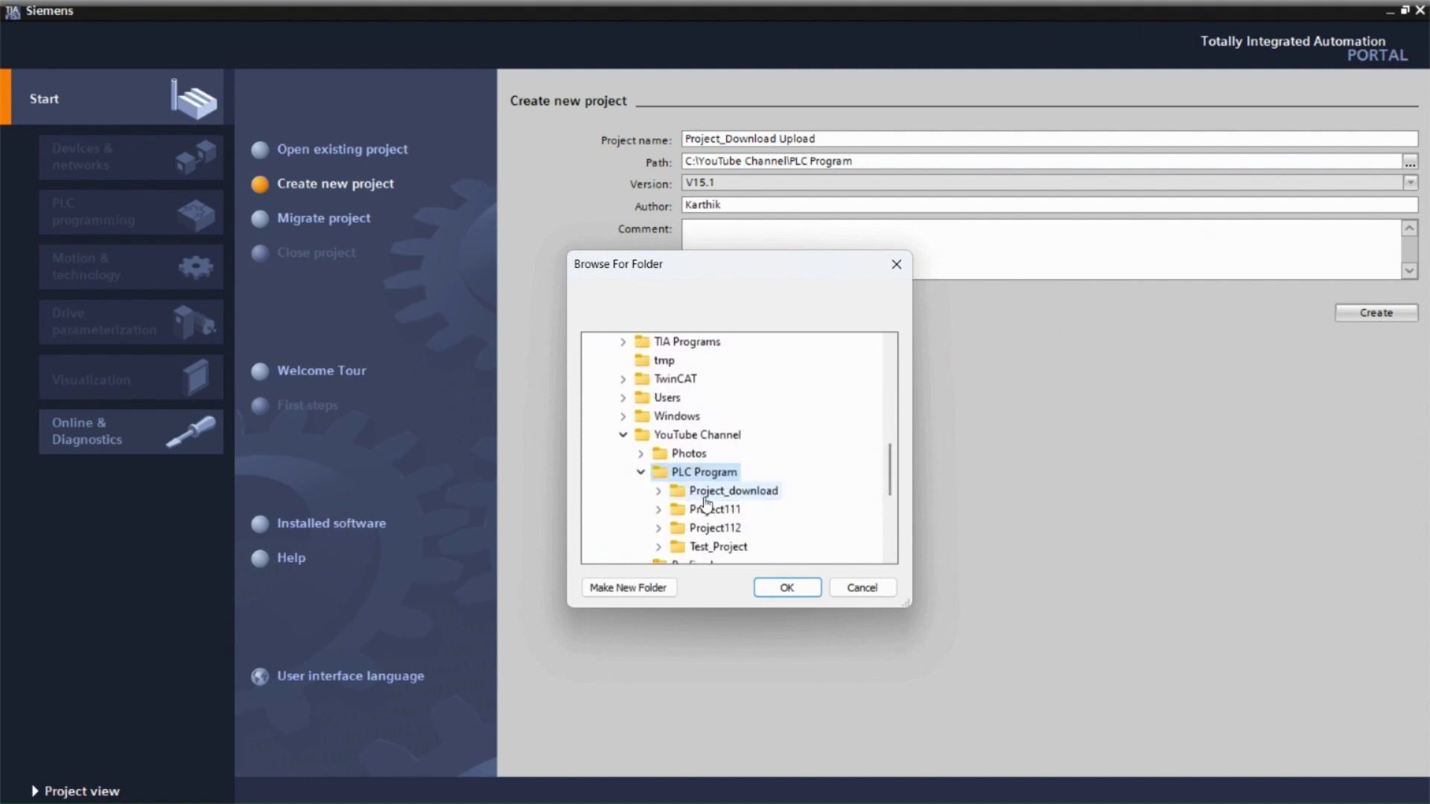
click(789, 588)
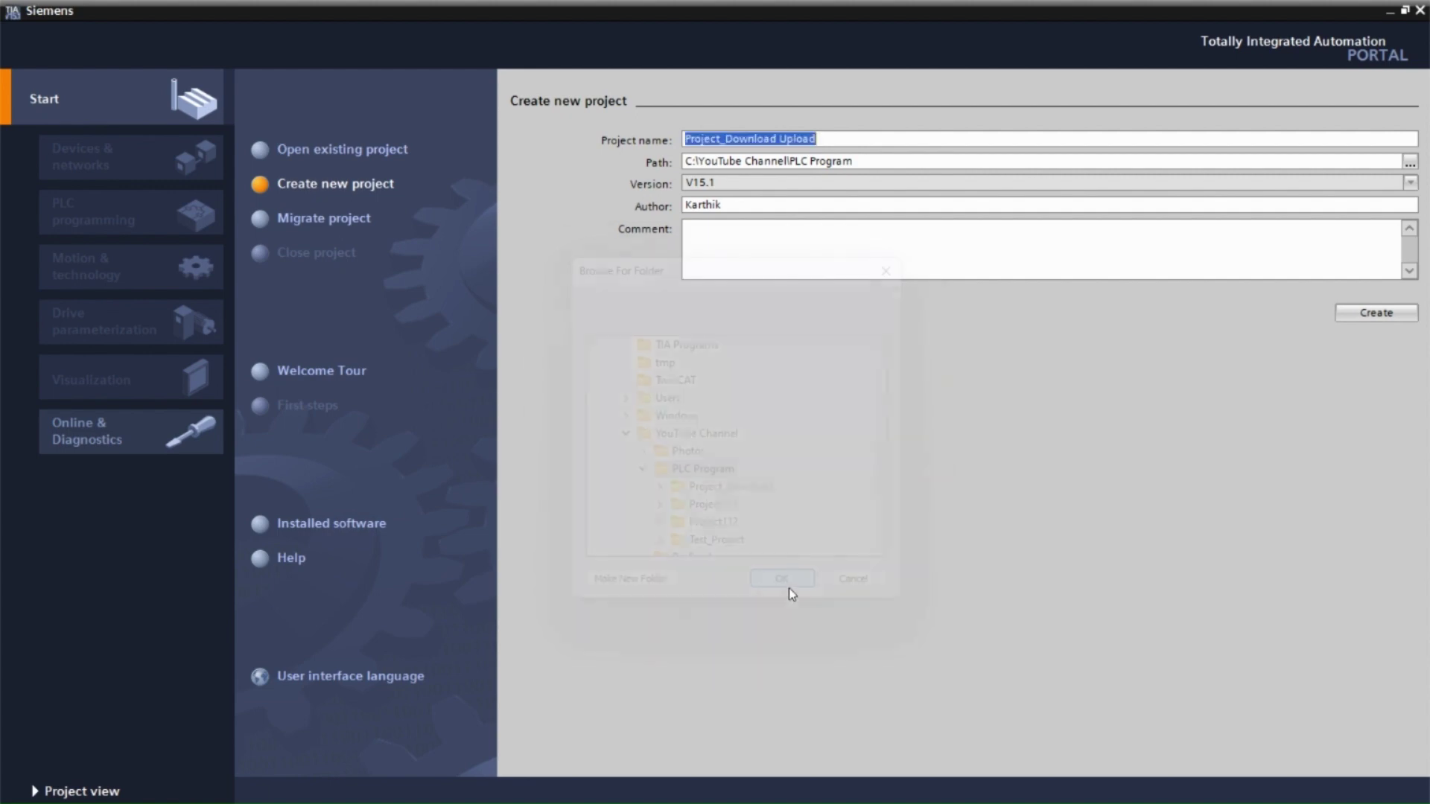
click(1388, 313)
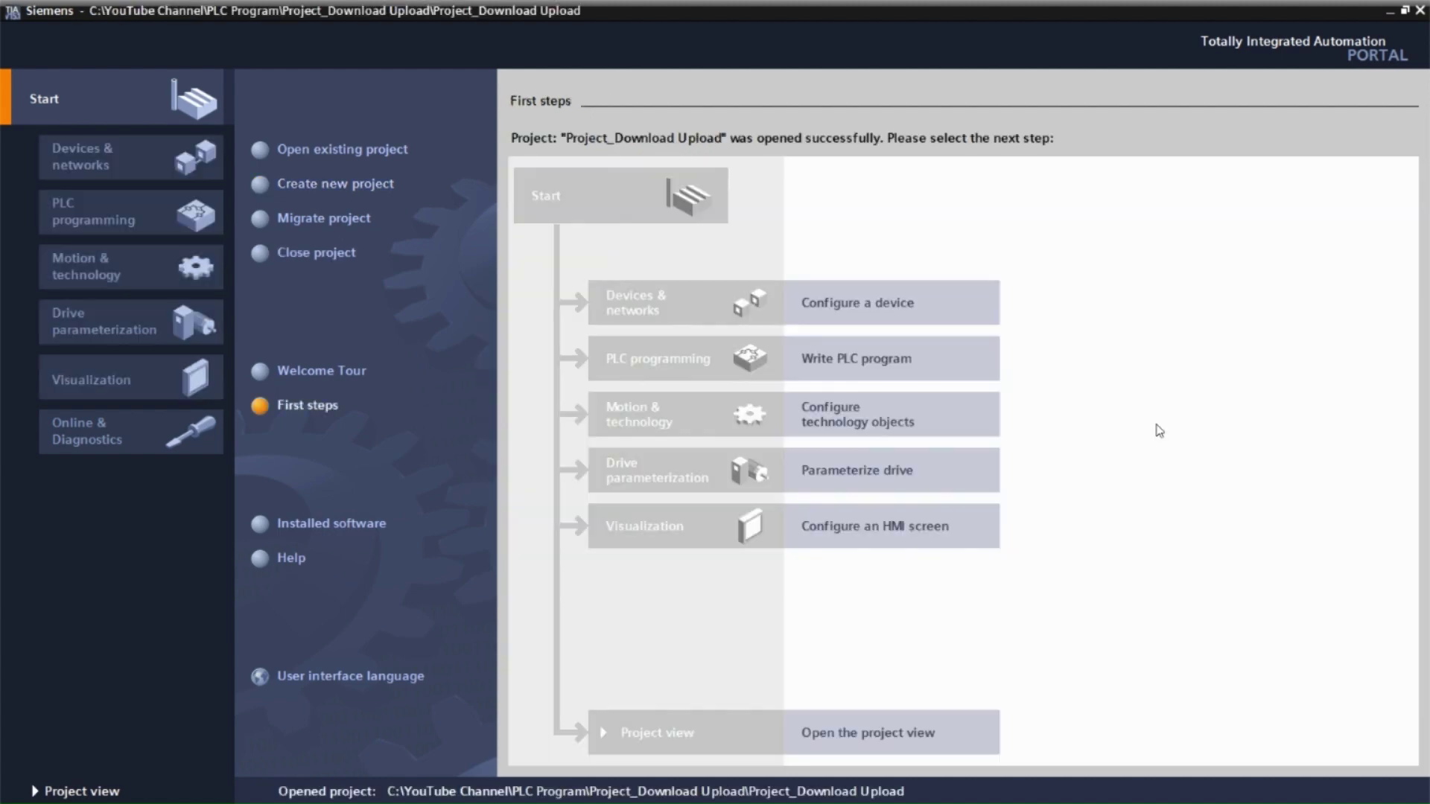
Switch to the project view and open Add new device with SIMATIC S7-1200 controllers expanded
click(909, 735)
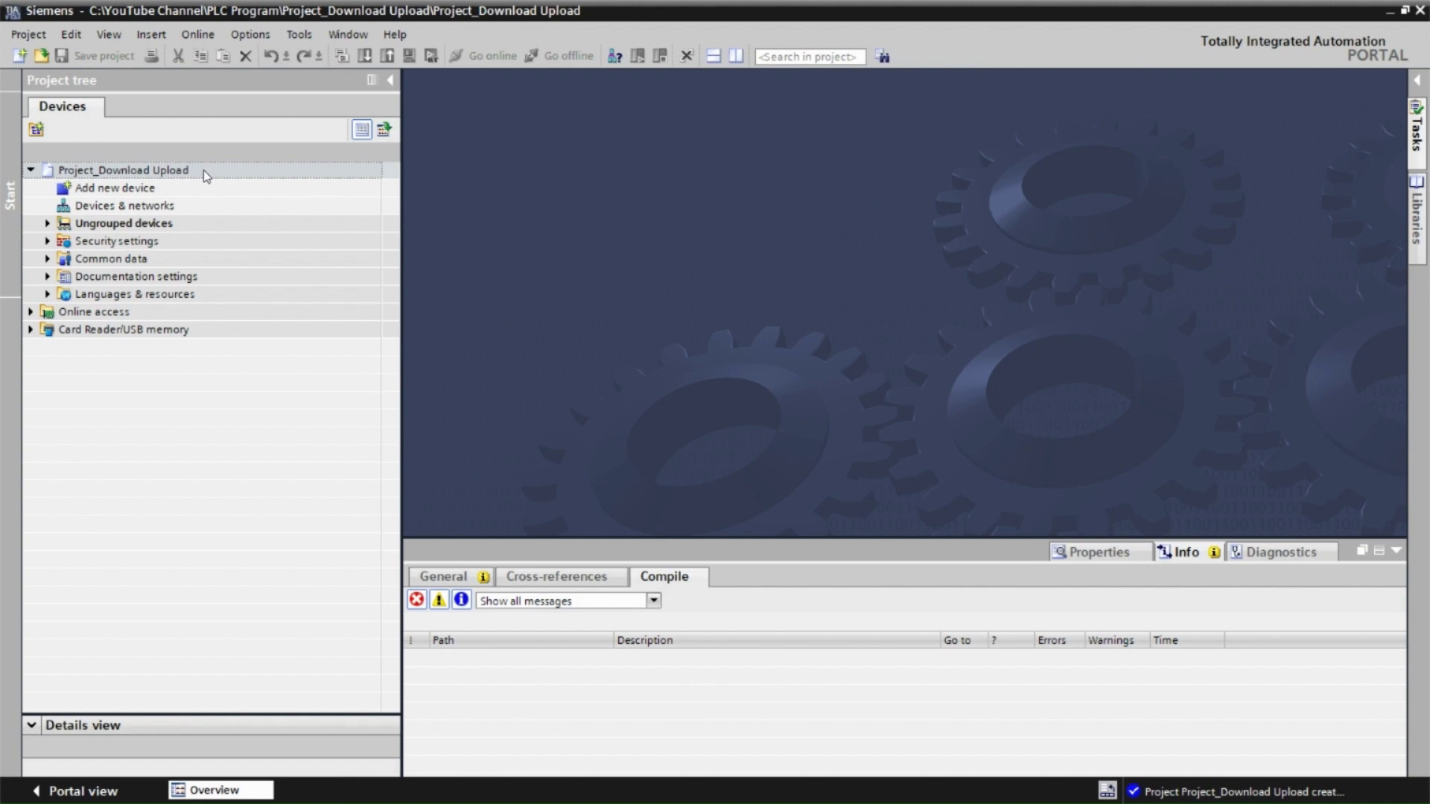
double_click(125, 191)
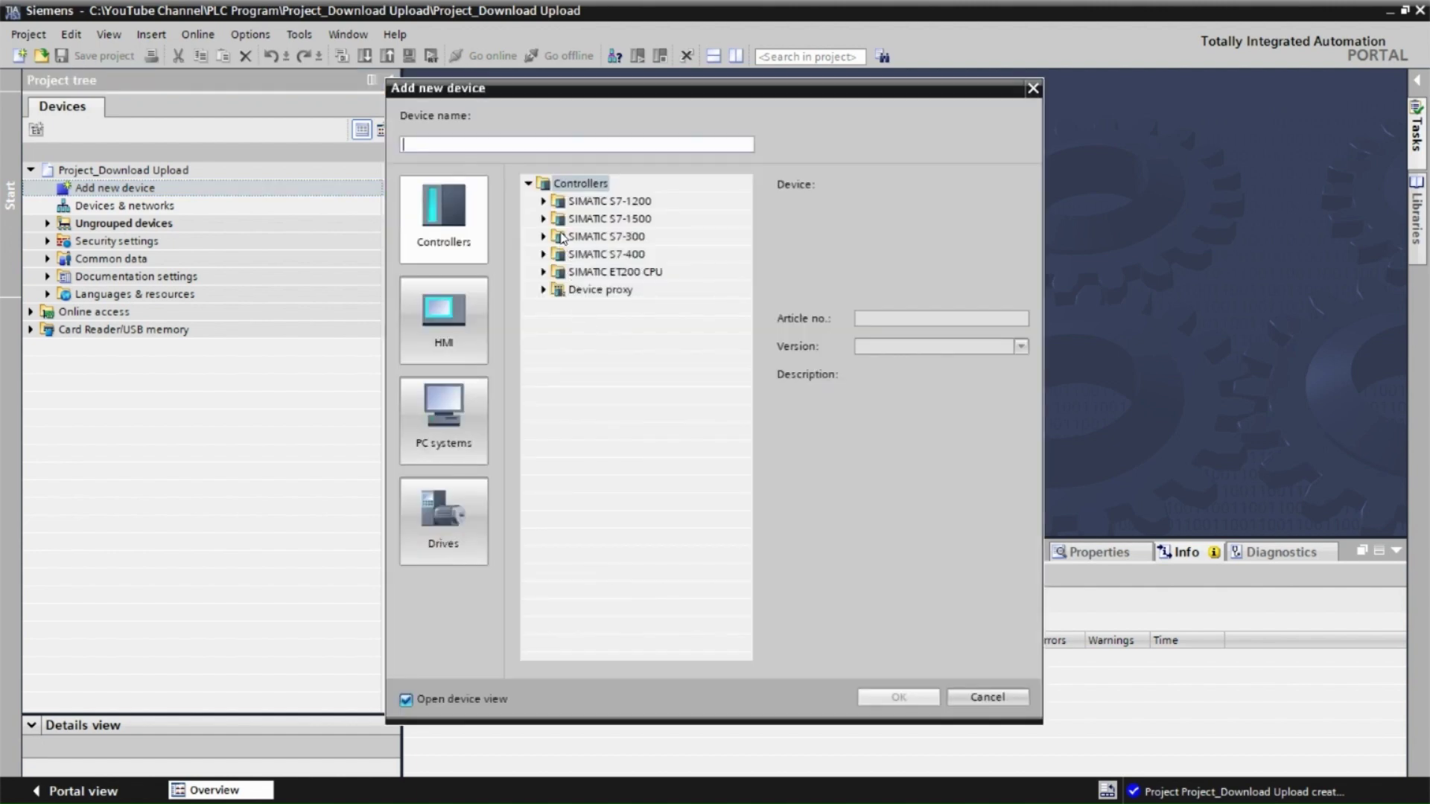
click(544, 201)
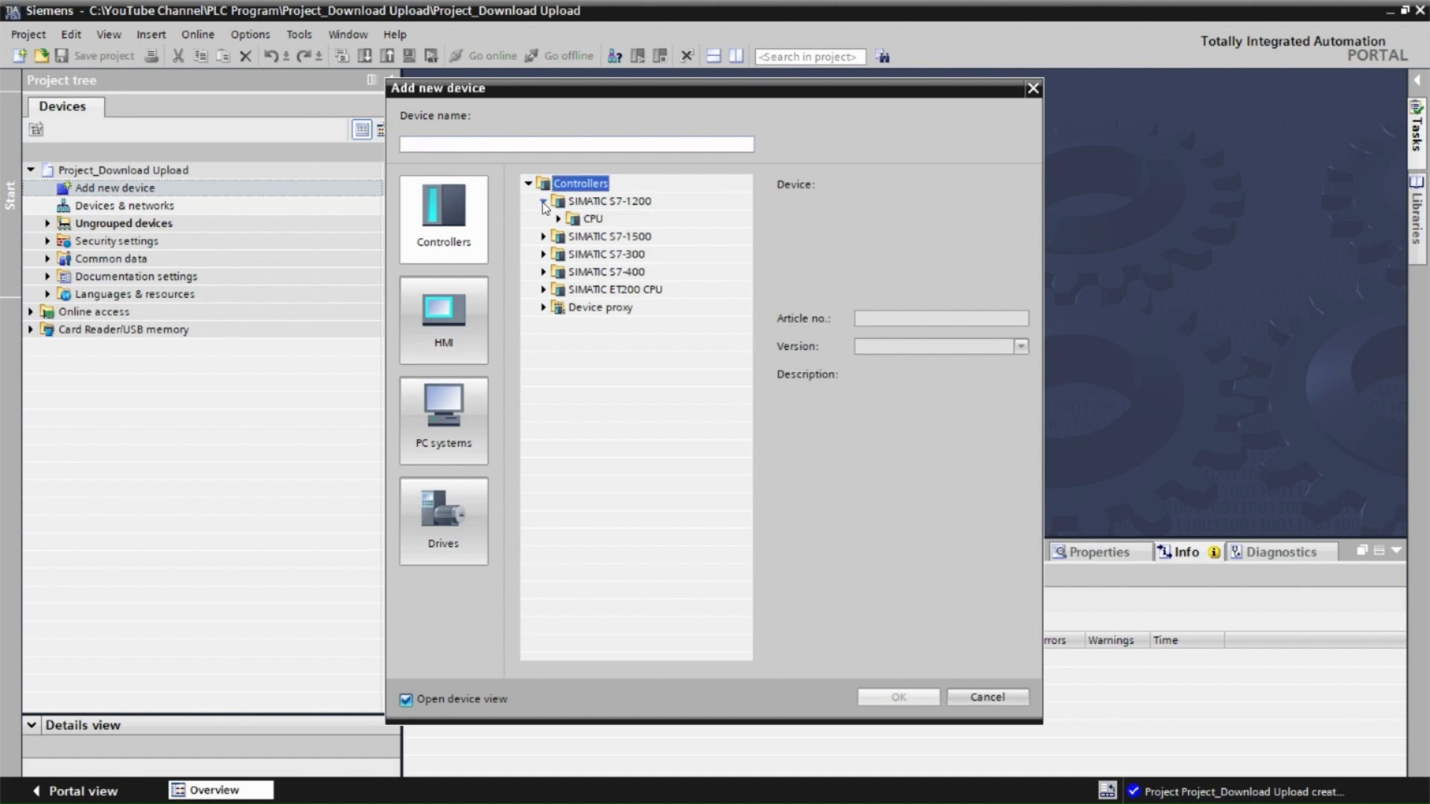
mouse_move(834, 789)
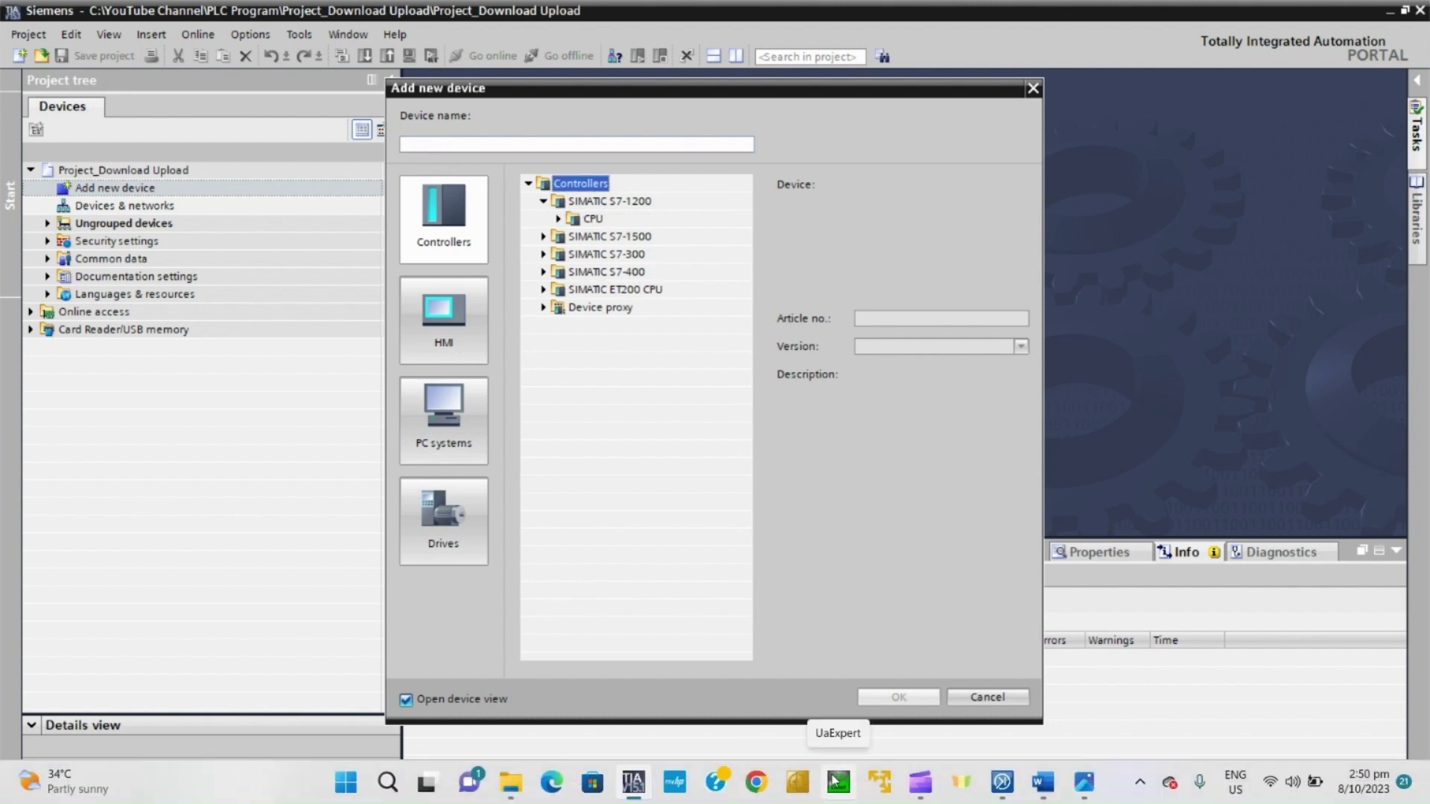
View photos CPU1.JPG and CPU11.JPG to read the CPU 1215C DC/DC/Rly label, then return to TIA Portal
click(1085, 783)
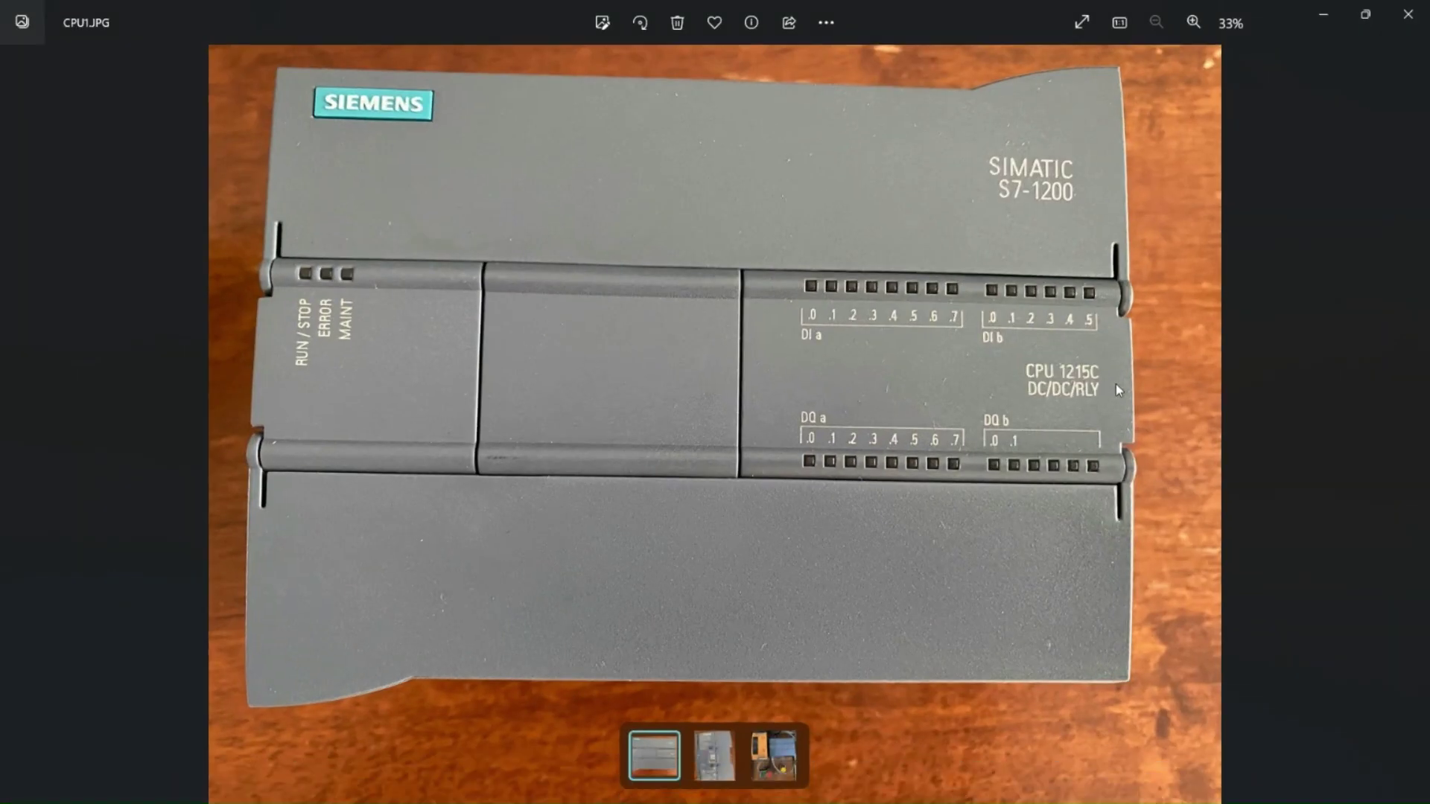
click(714, 756)
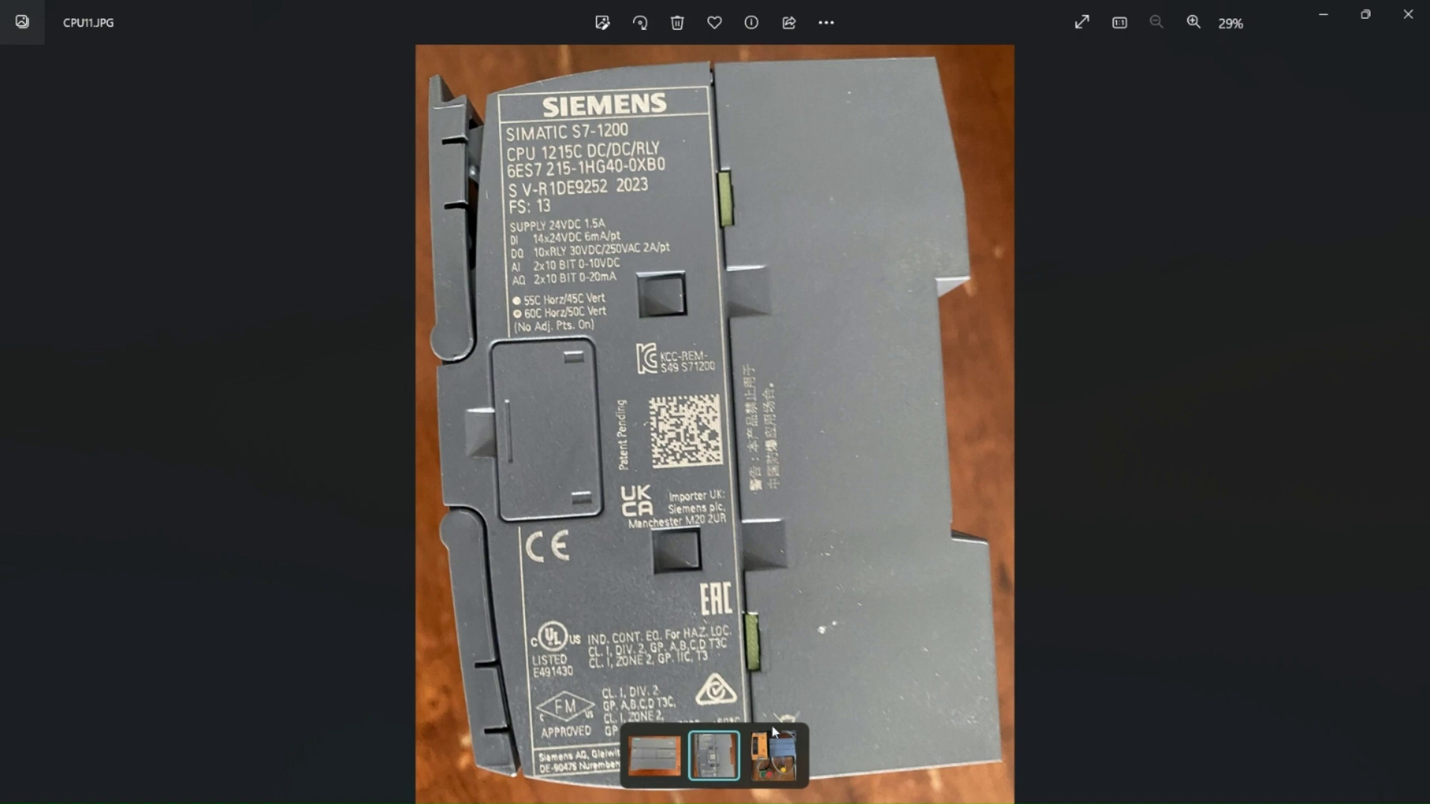
mouse_move(656, 789)
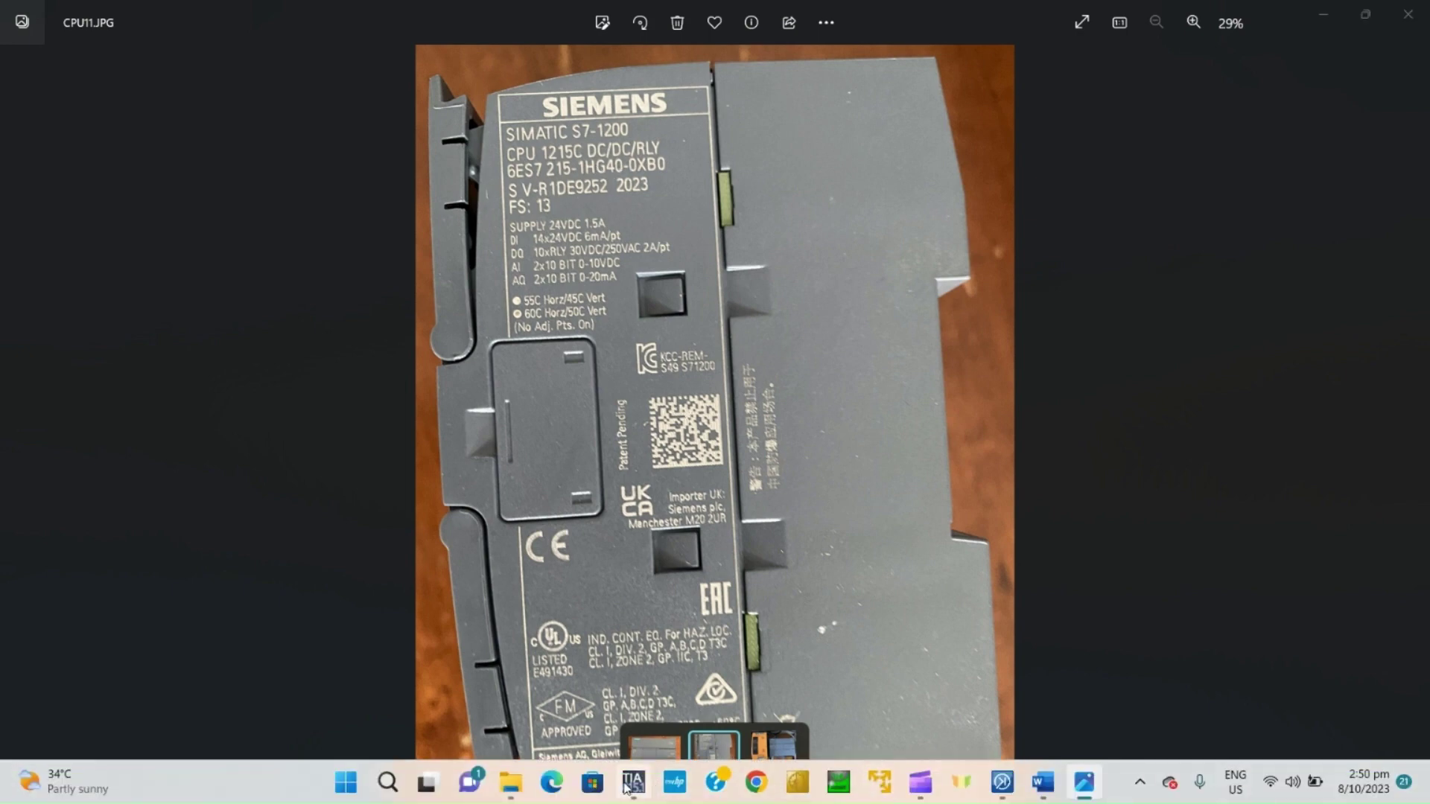
click(634, 782)
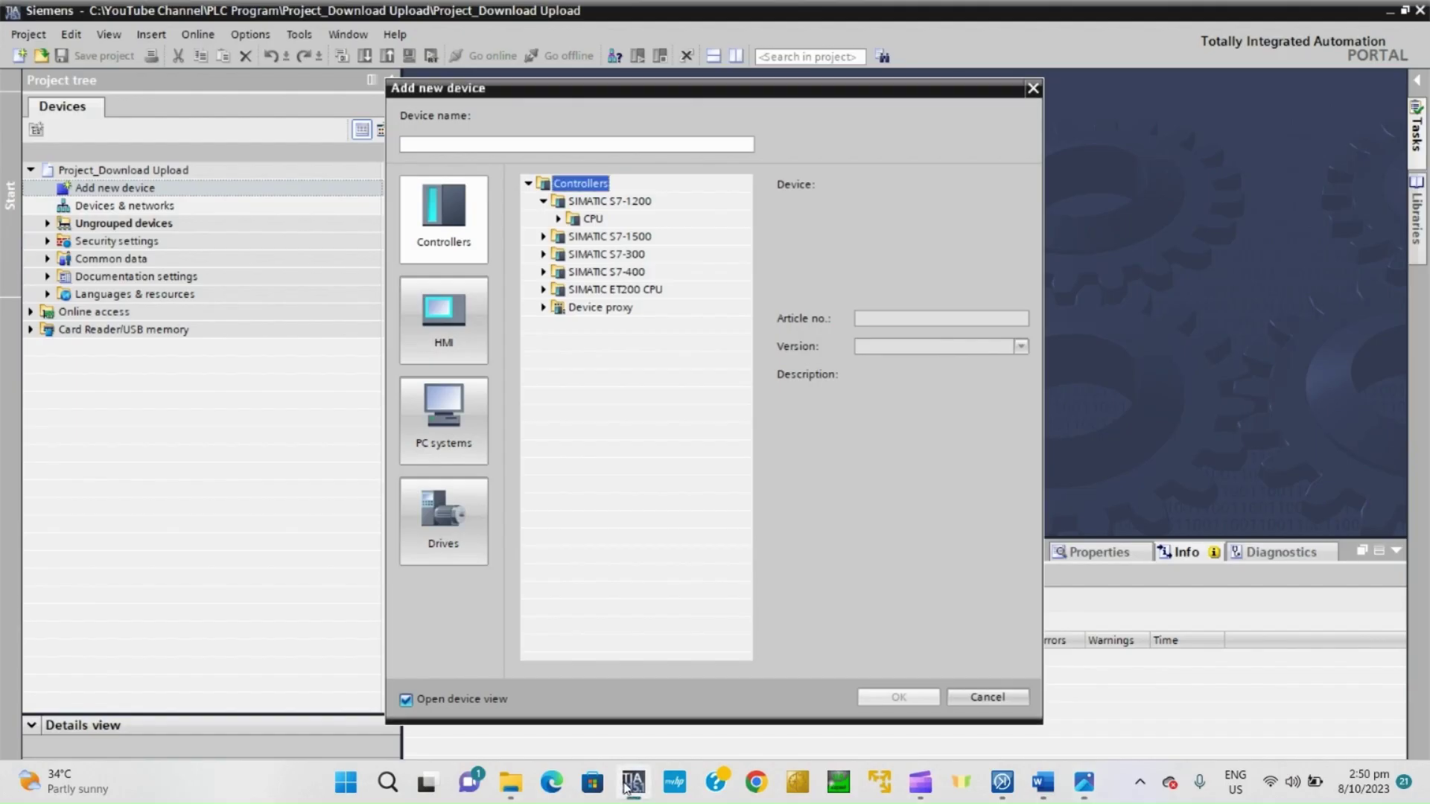
Add CPU 1215C DC/DC/Rly 6ES7 215-1HG40-0XB0 with firmware V4.2 as PLC_1
click(559, 219)
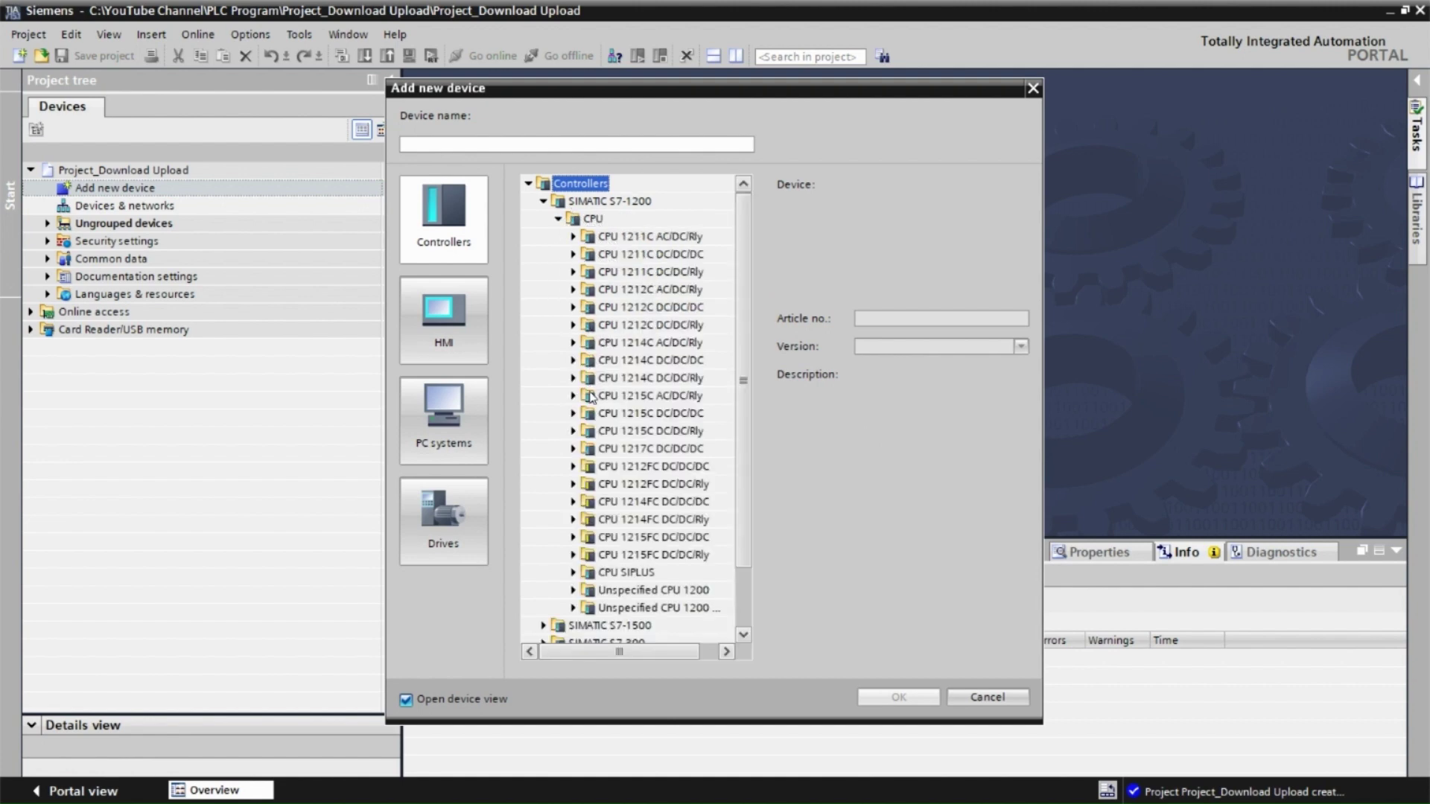
click(573, 431)
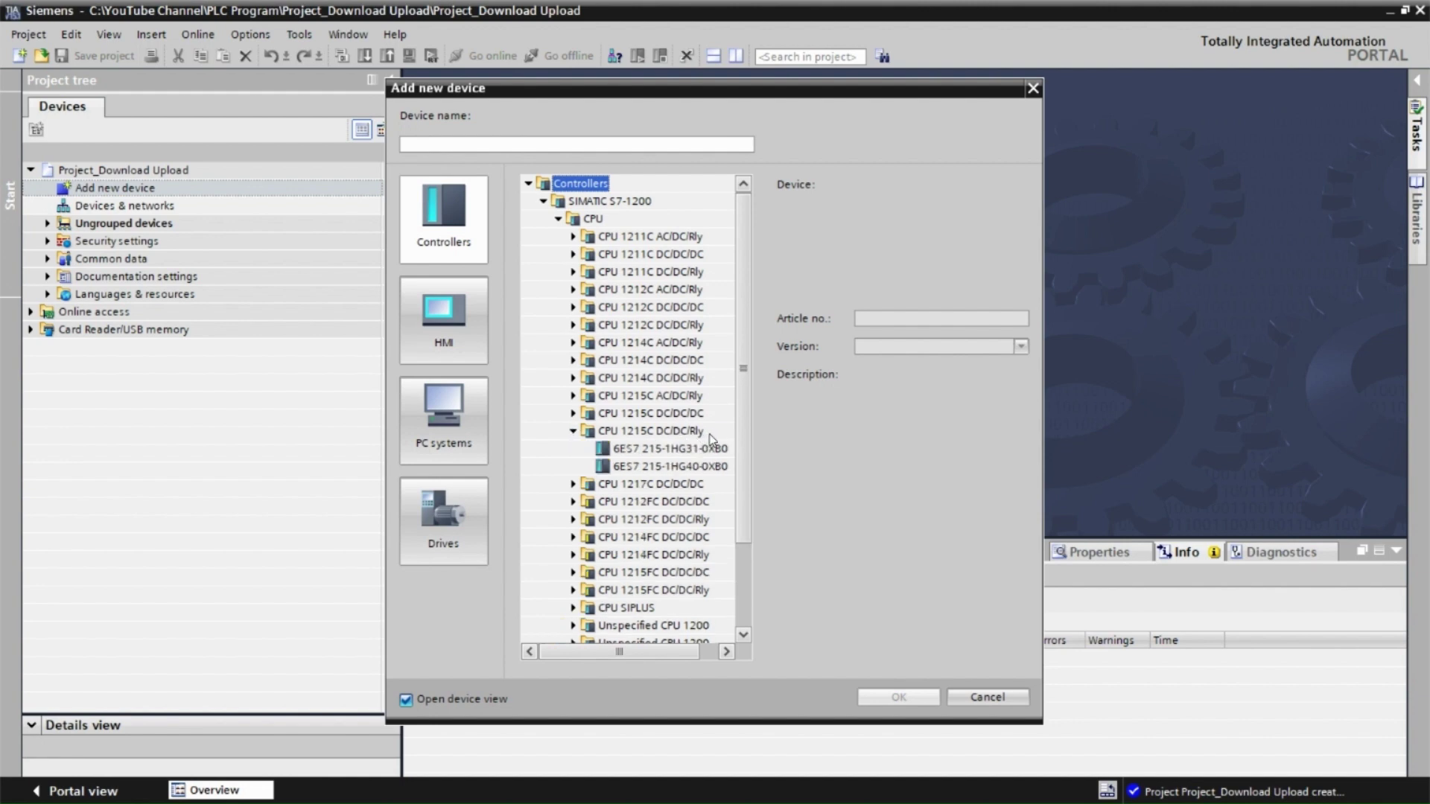
click(673, 467)
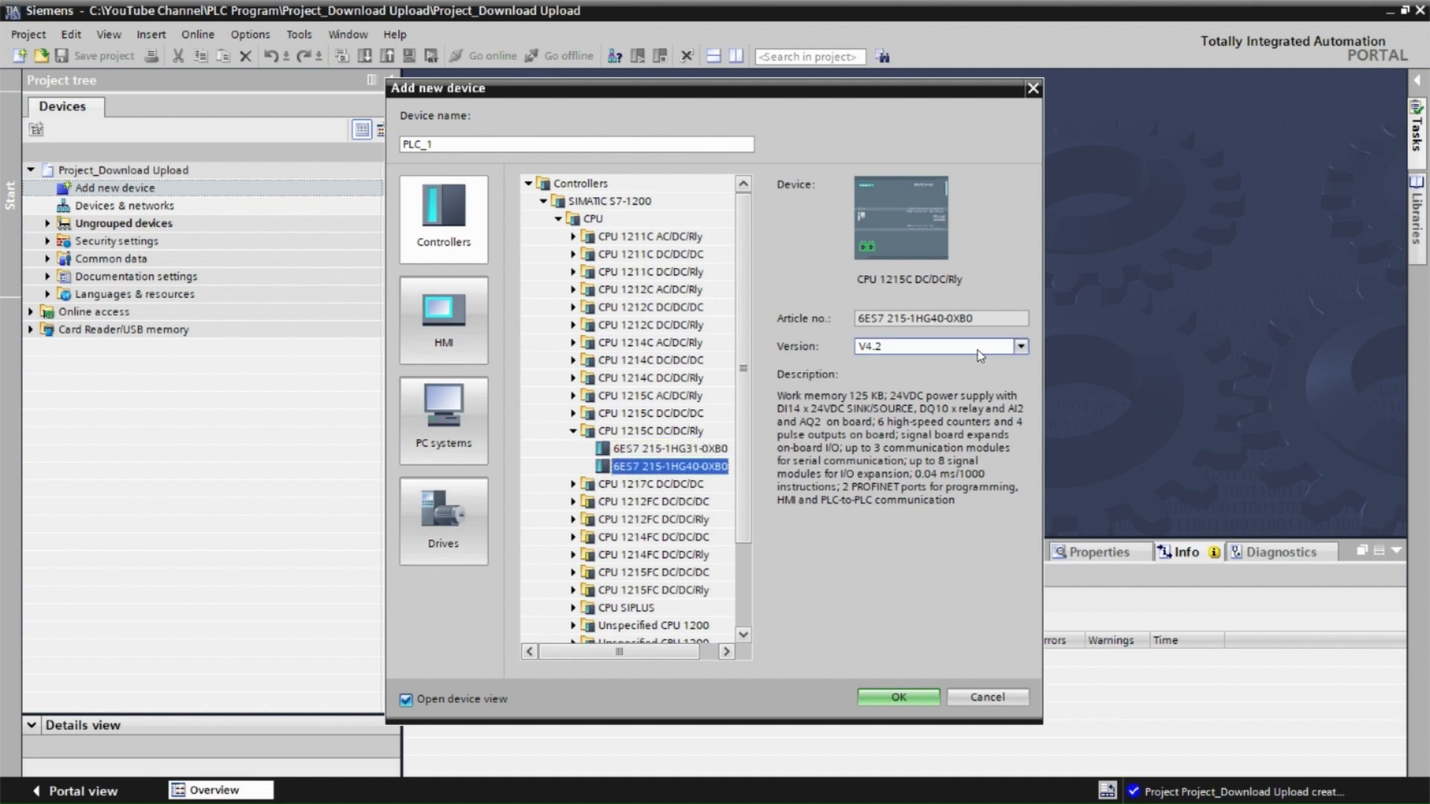
click(1022, 347)
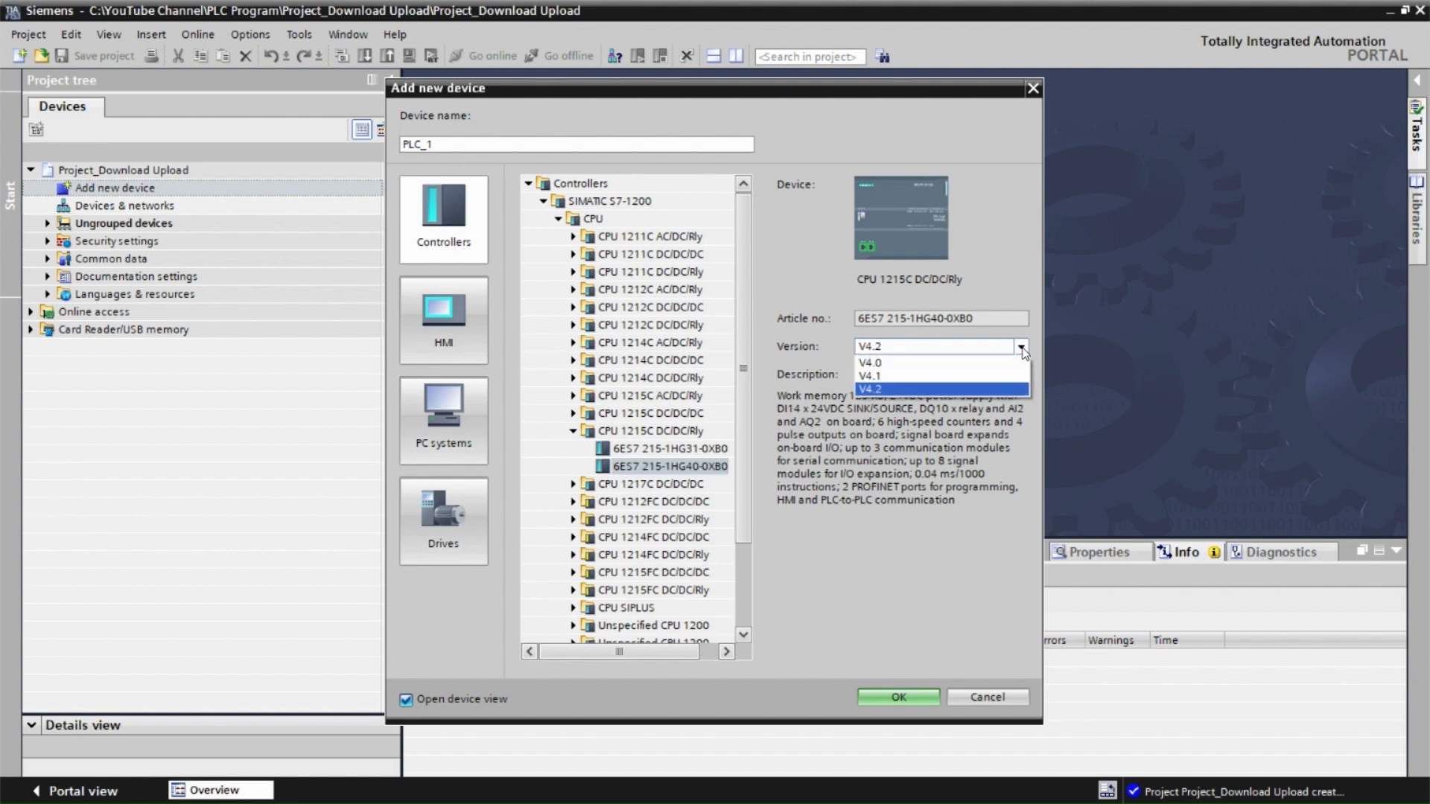
click(929, 389)
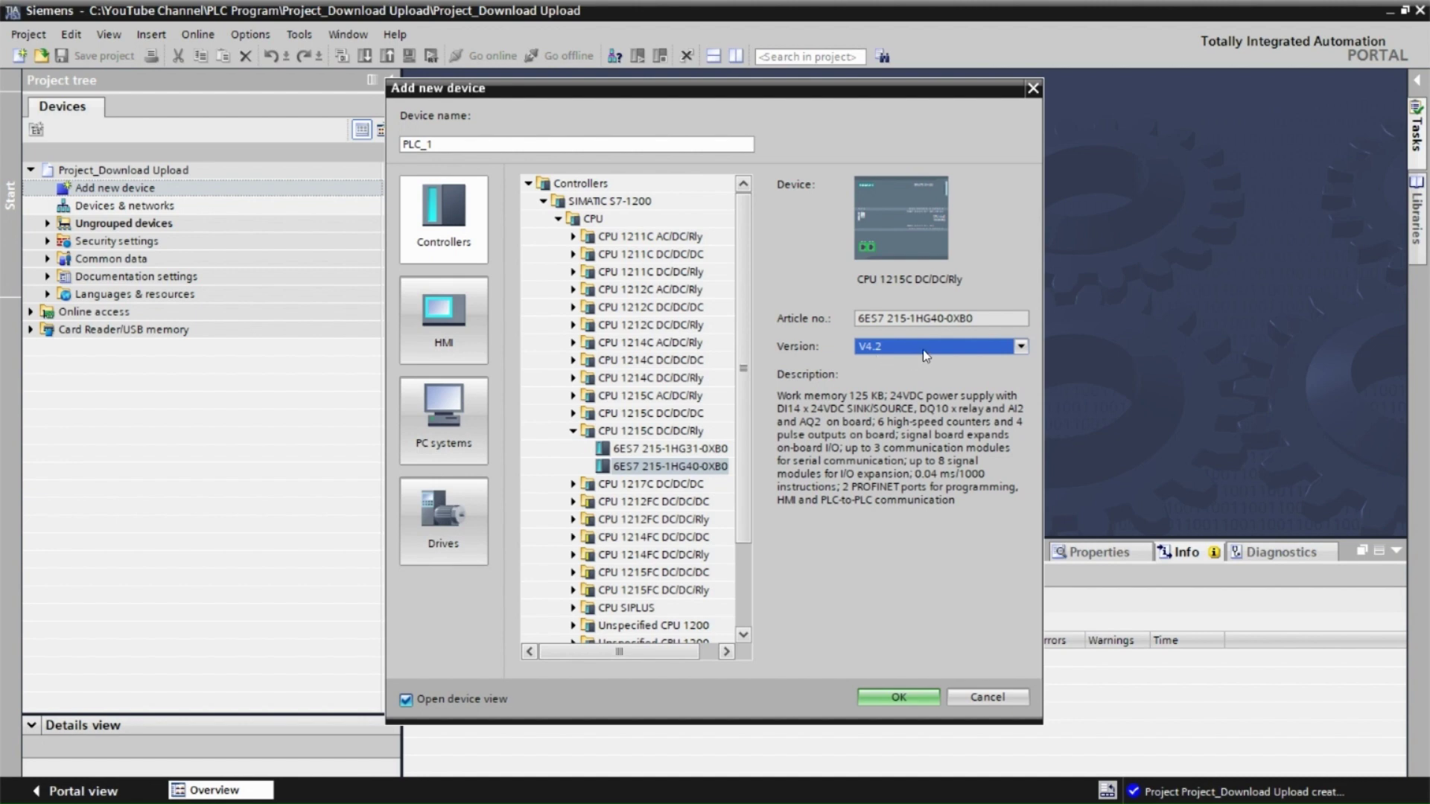
click(904, 695)
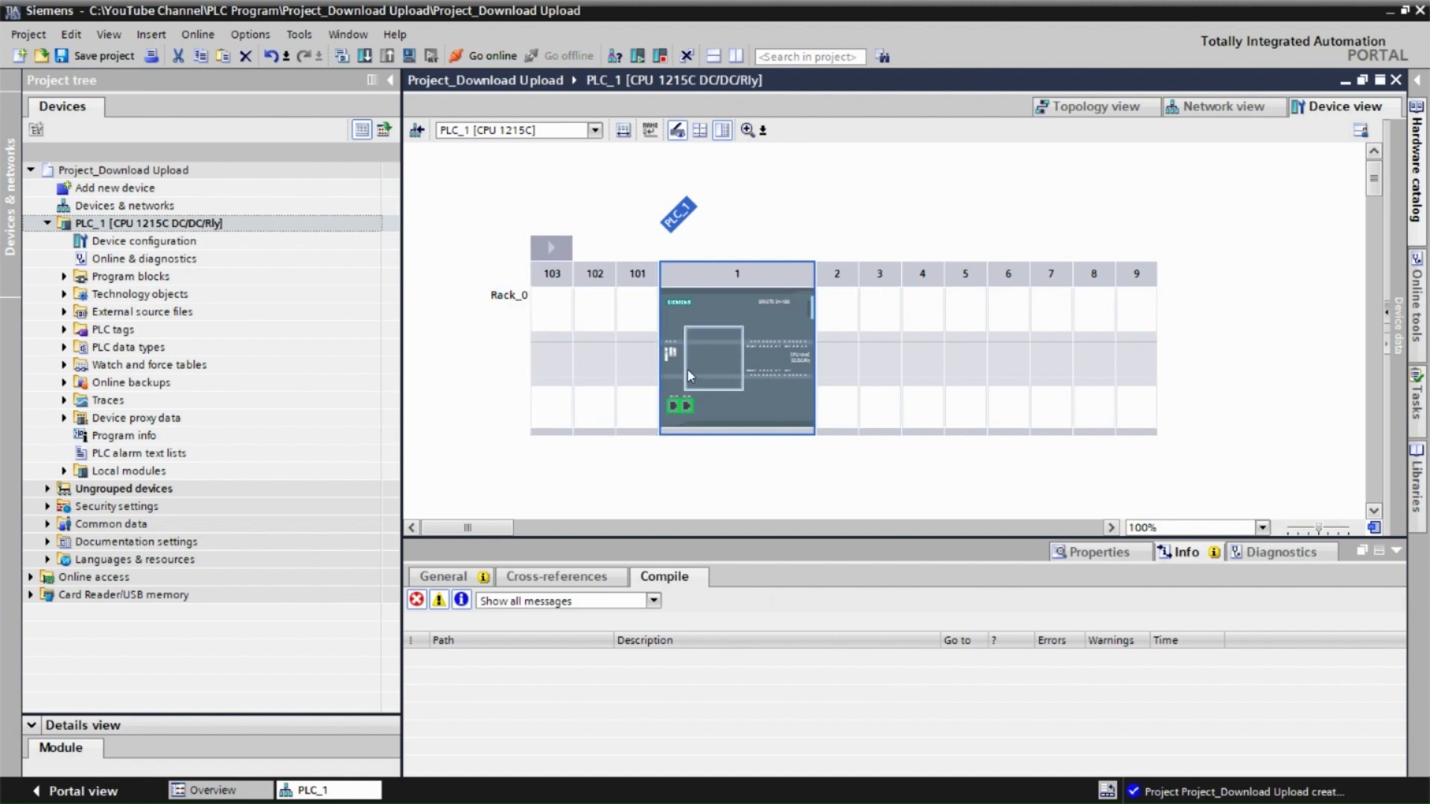
Zoom the device view to 400% and scroll to the CPU's %I0.0–%I1.5 and %Q0.0–%Q1.1 addresses
click(1263, 528)
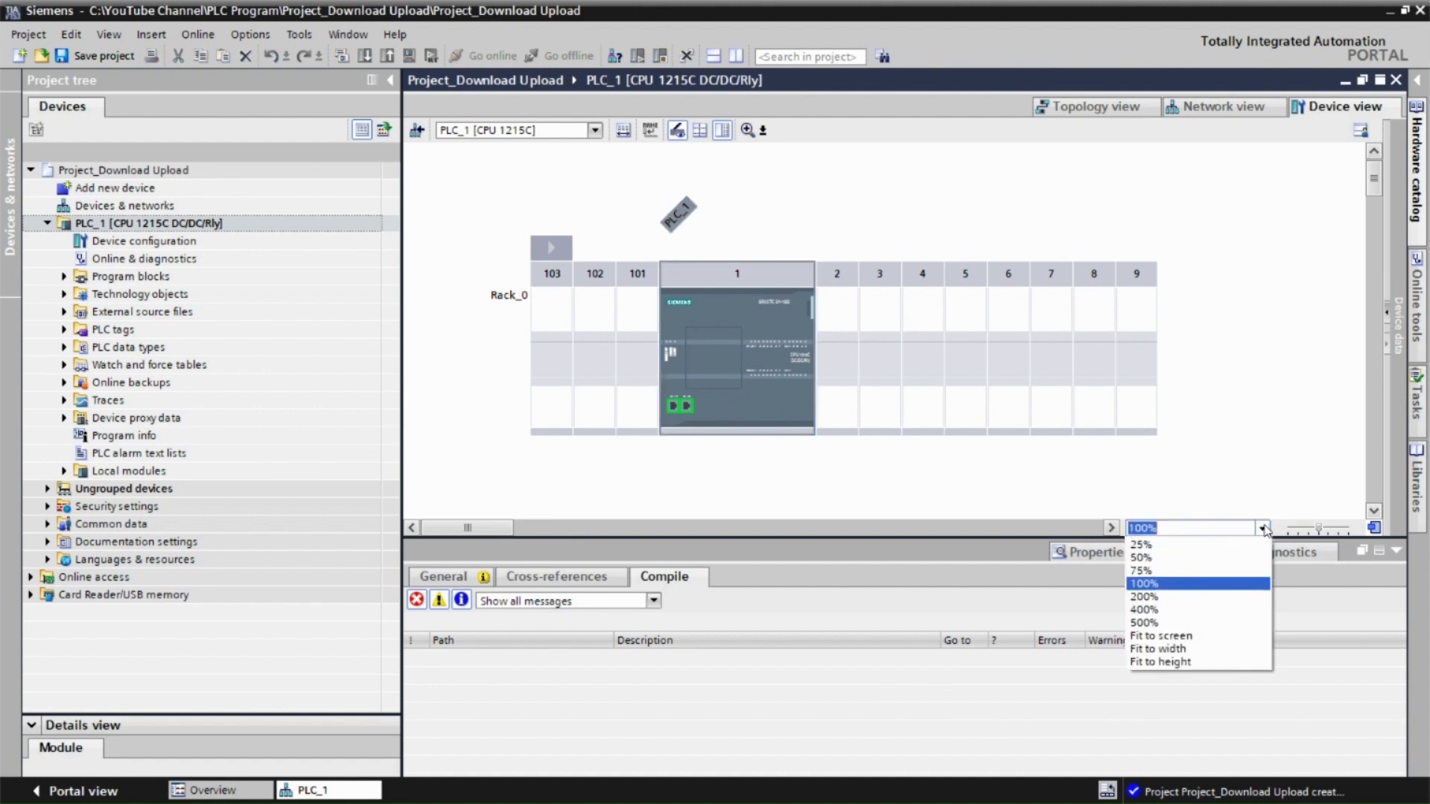
click(1163, 609)
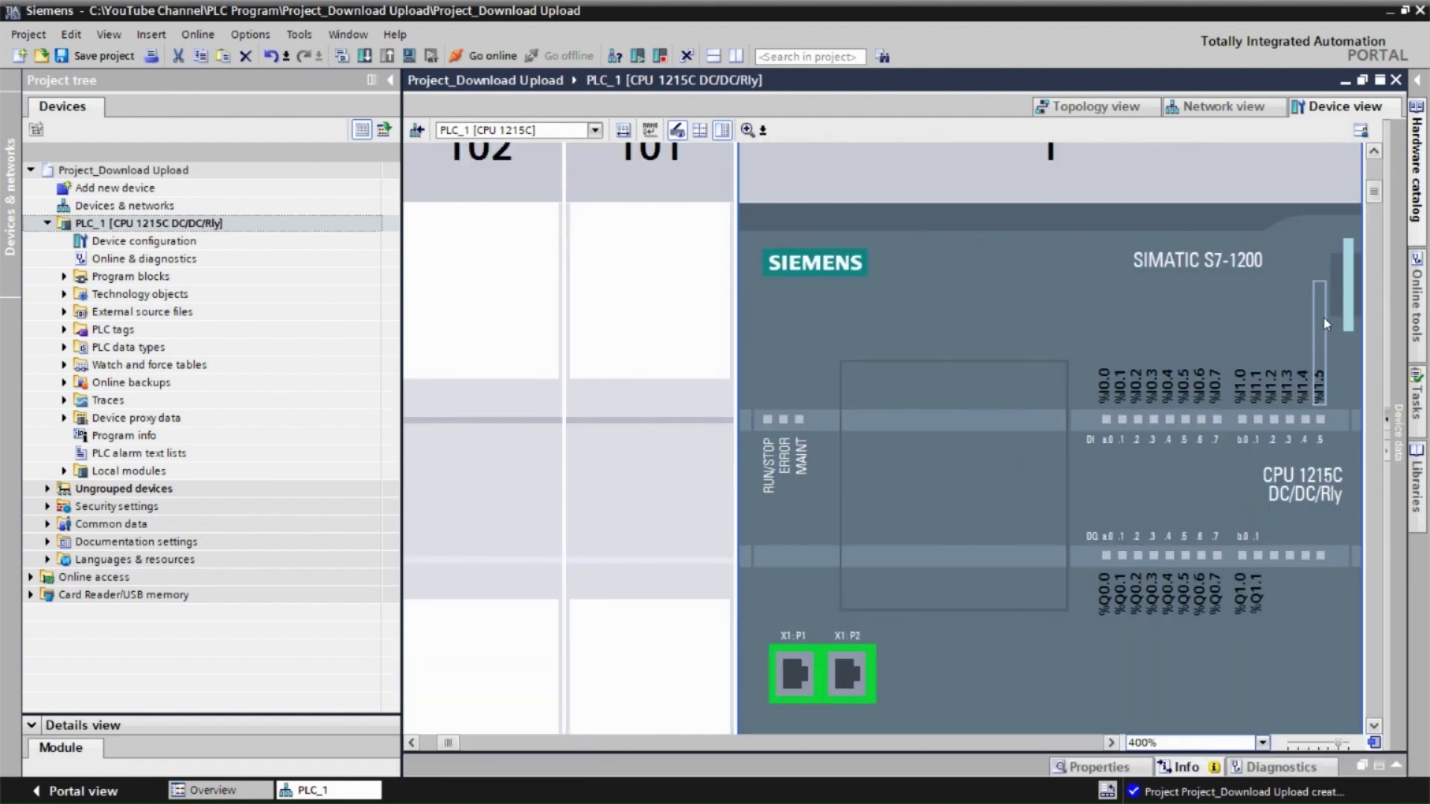
drag(1374, 193, 1376, 197)
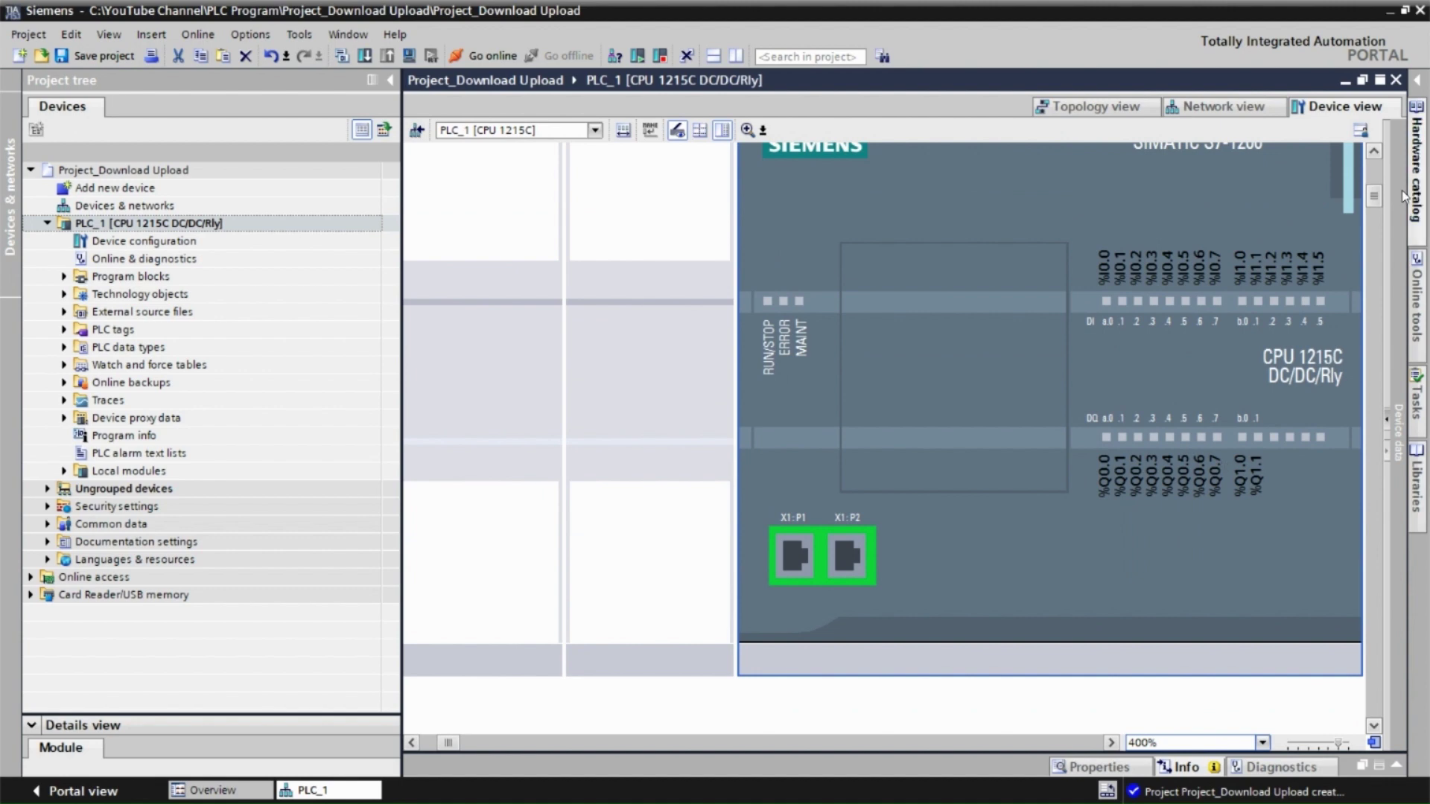
click(1110, 743)
click(1111, 742)
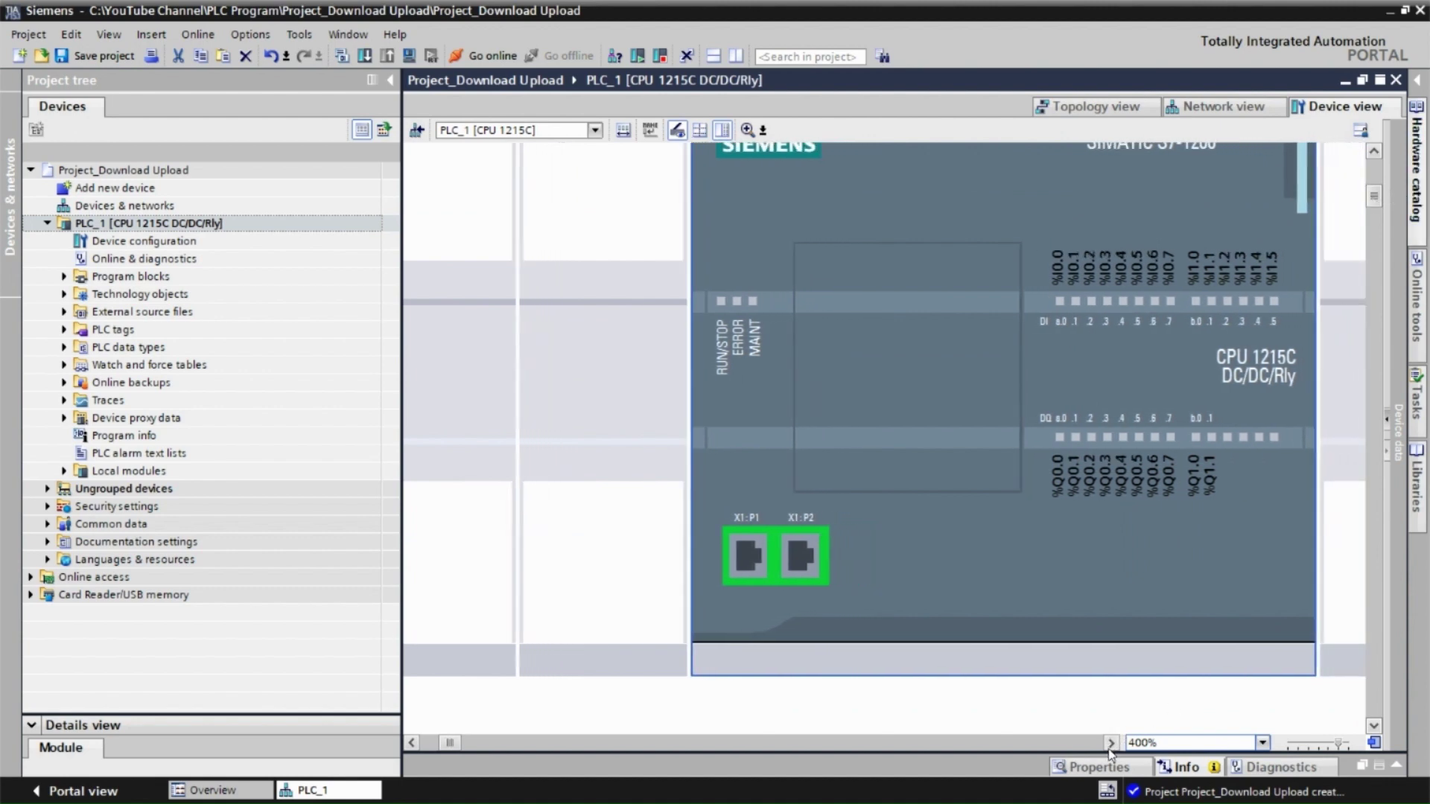
click(1110, 742)
click(1110, 743)
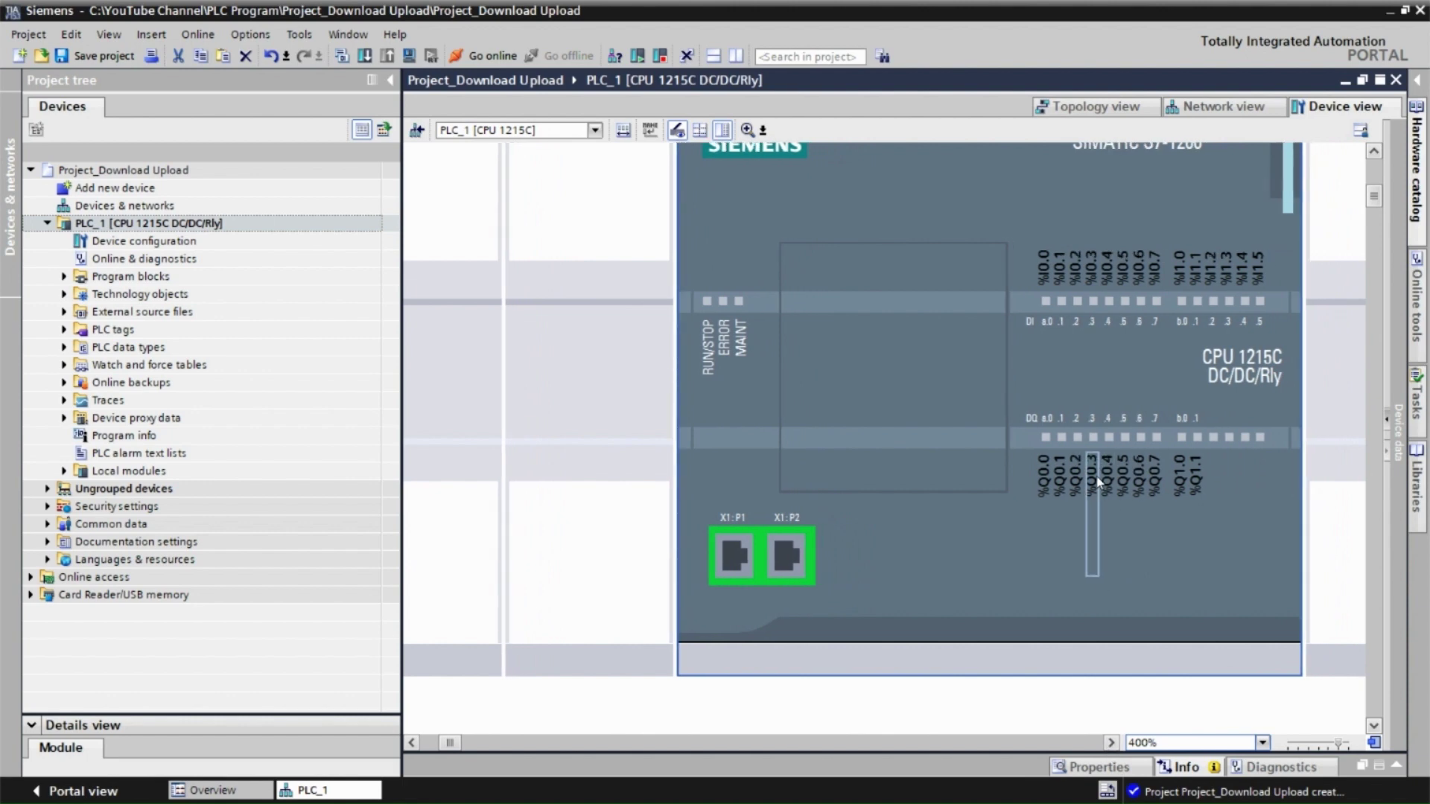
click(1396, 768)
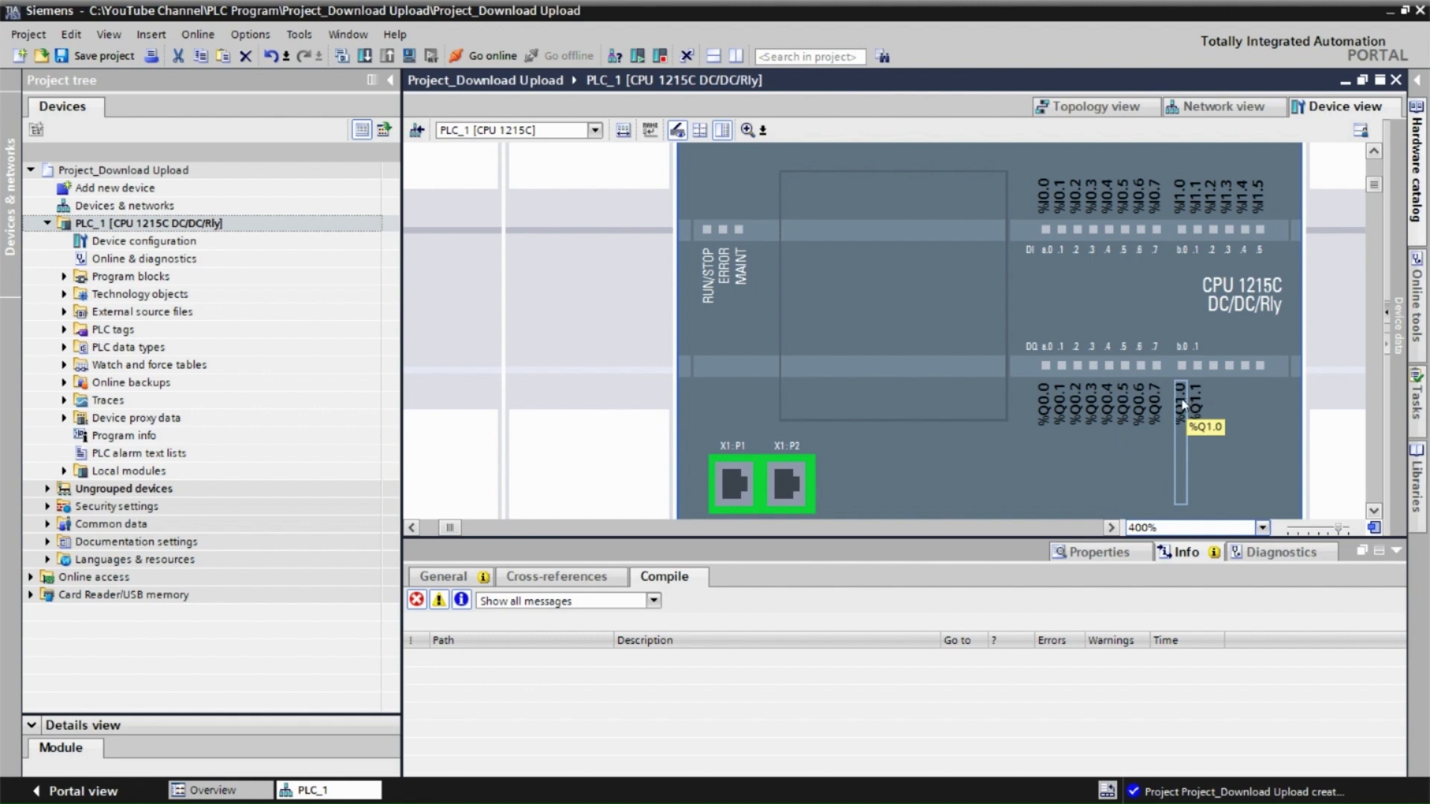
Show the CPU's IO tags table in the Properties panel
click(1195, 499)
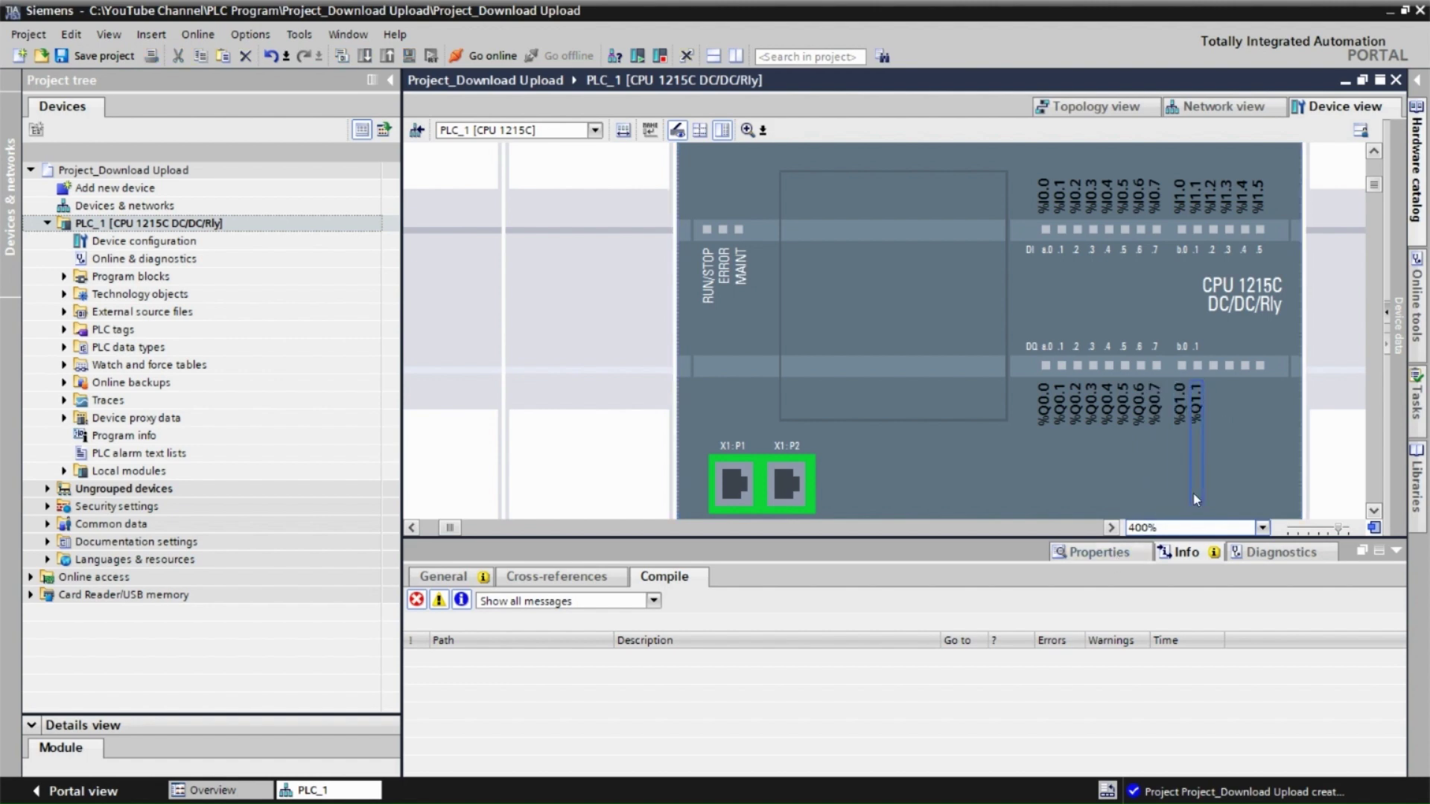
click(1106, 559)
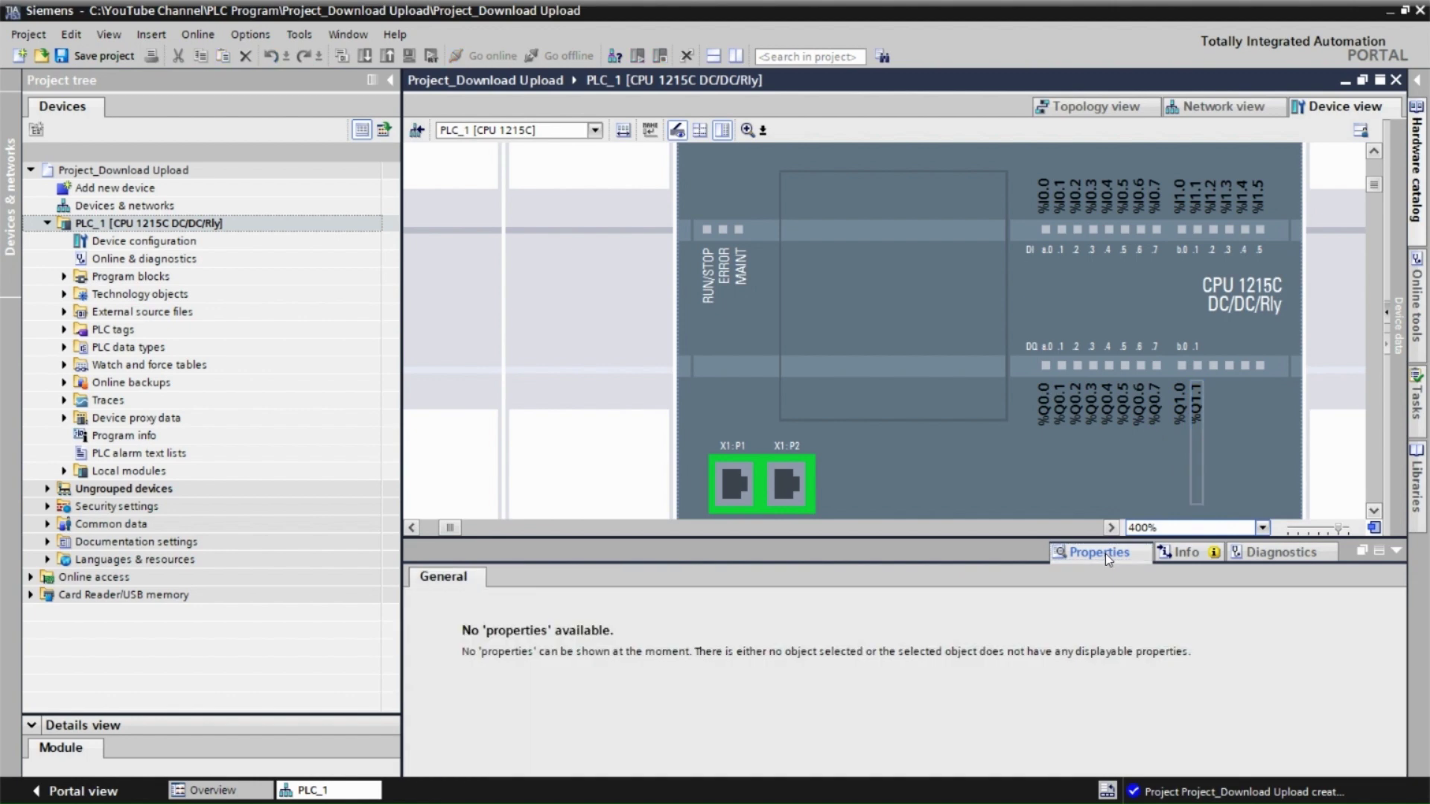
click(921, 467)
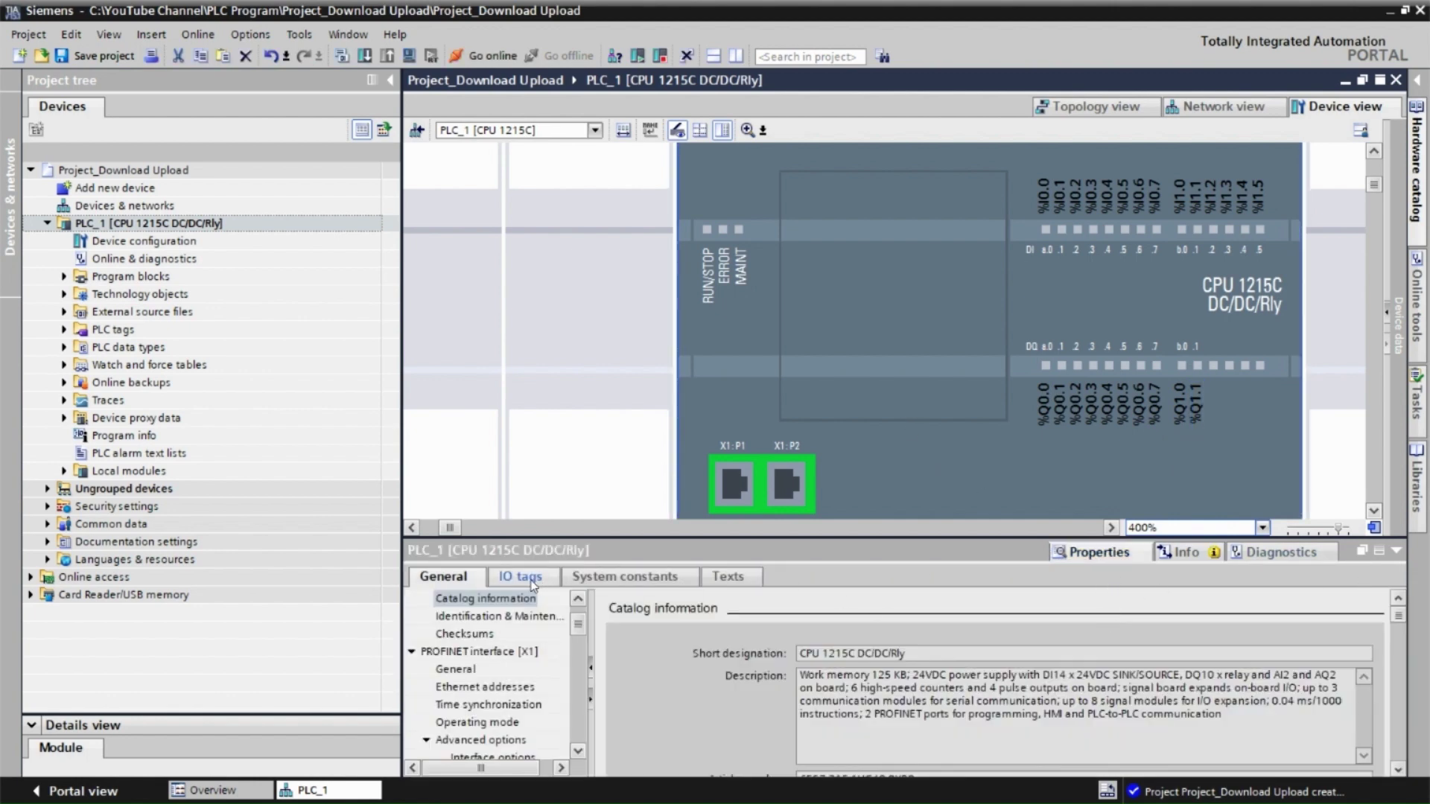
click(529, 579)
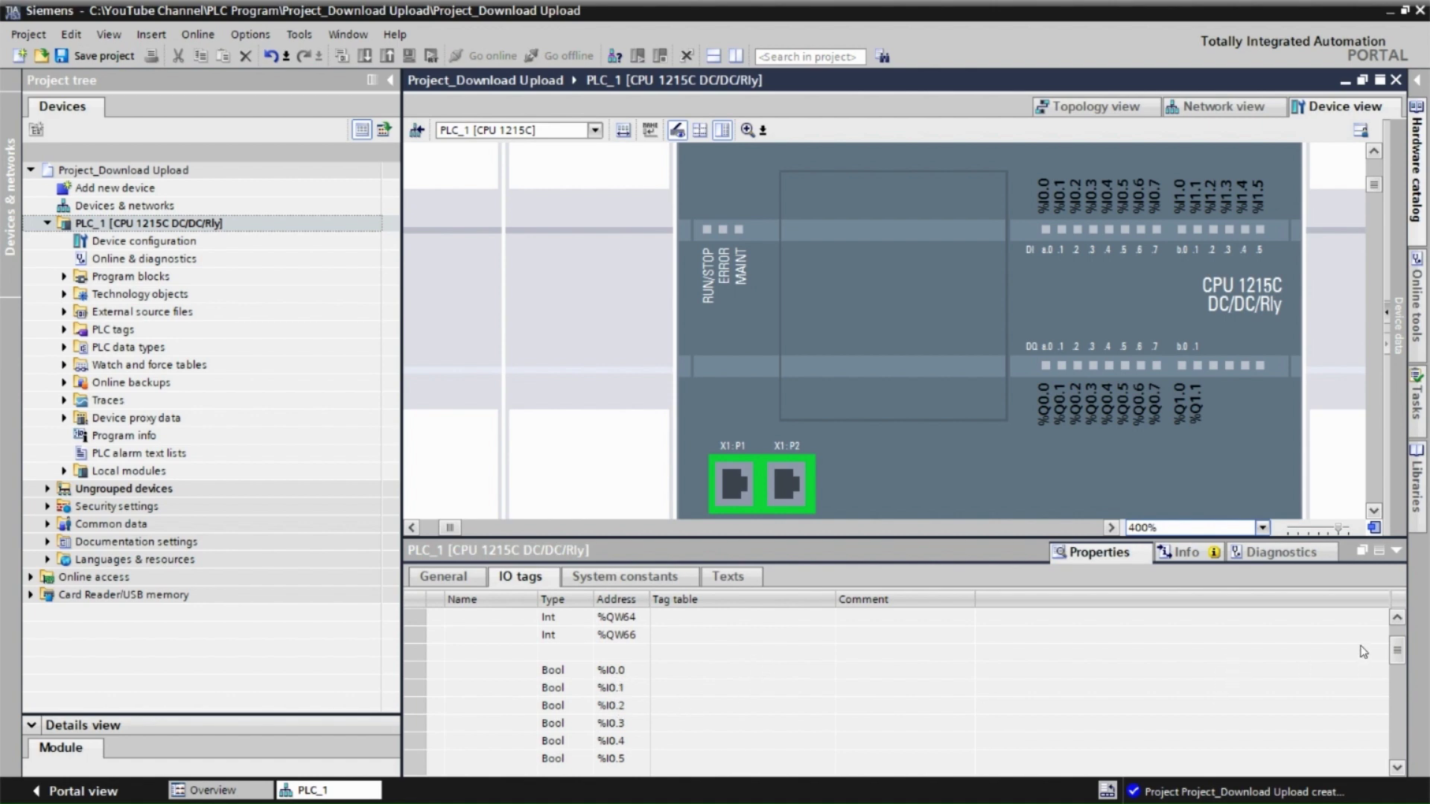
drag(1400, 650, 1402, 691)
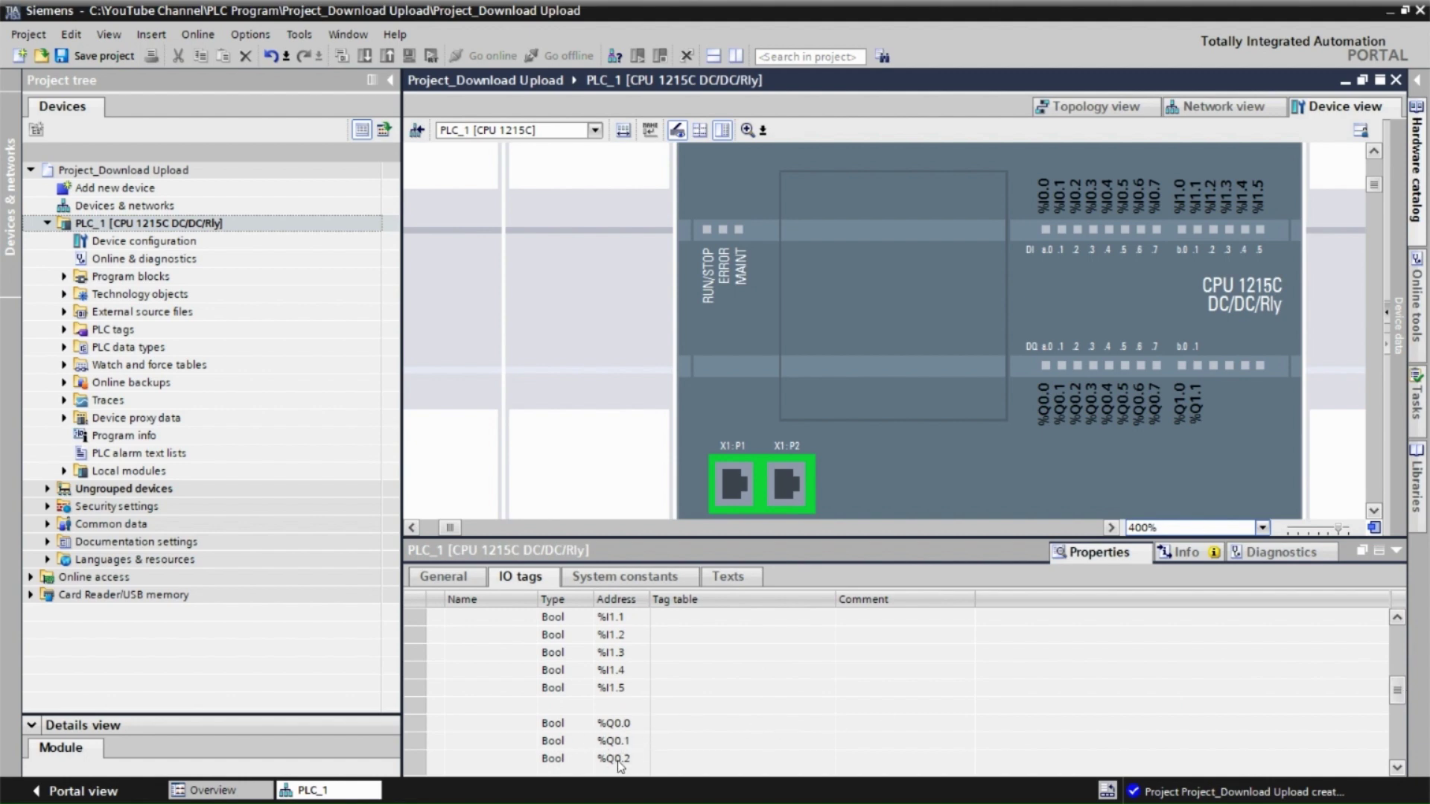
drag(1397, 697, 1397, 662)
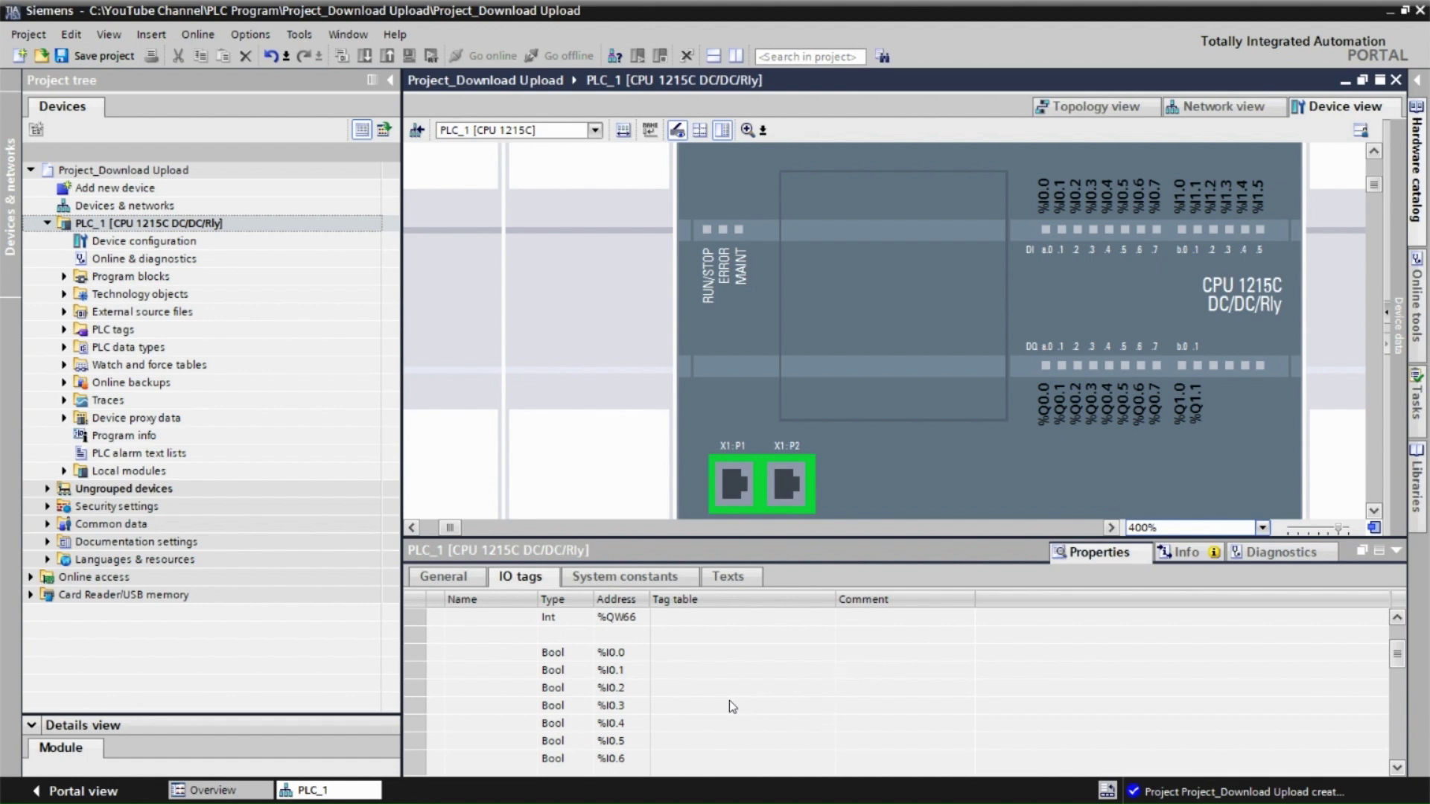
Name %I0.0 Start, %I0.1 Stop and %Q0.0 Light_On
click(501, 654)
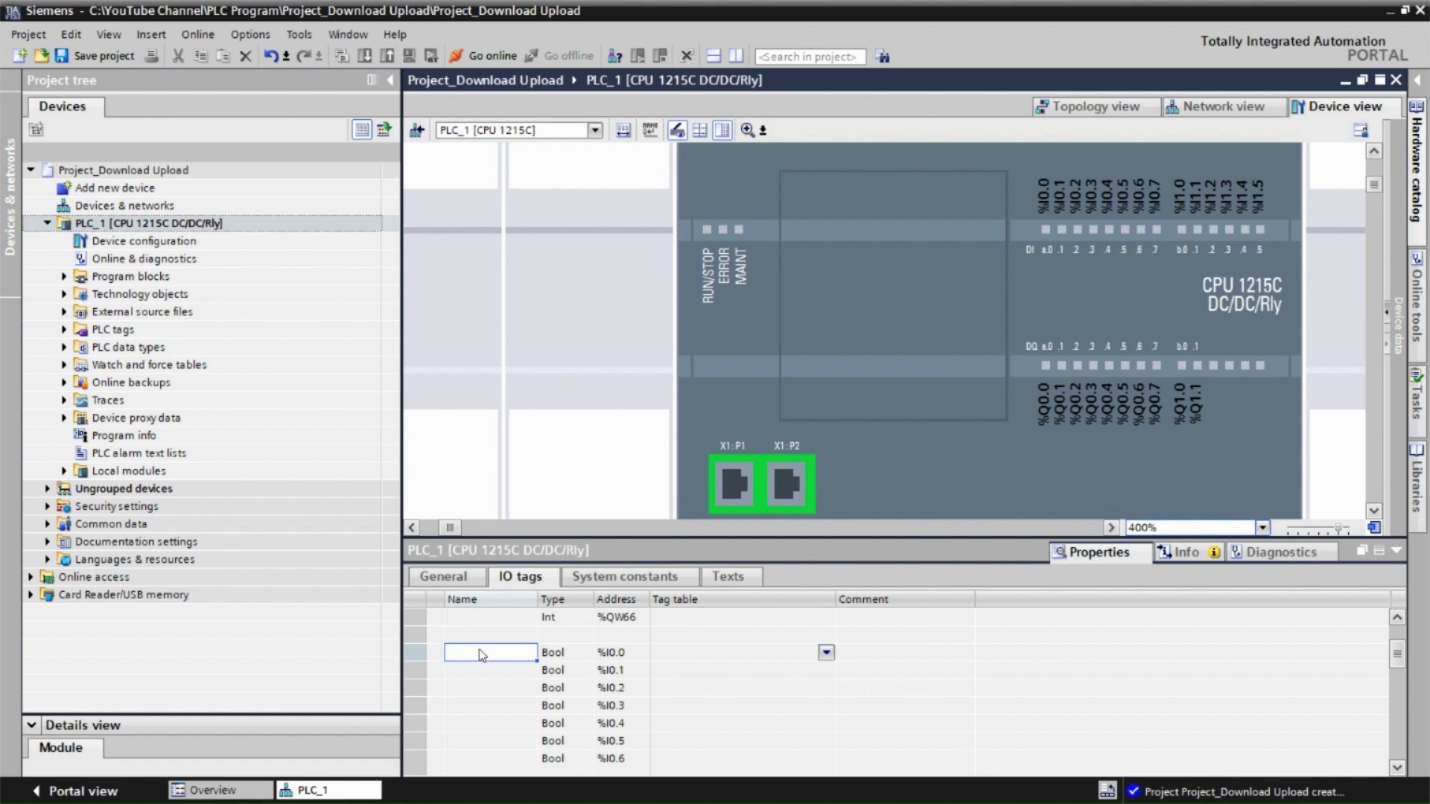
text(Start)
click(479, 675)
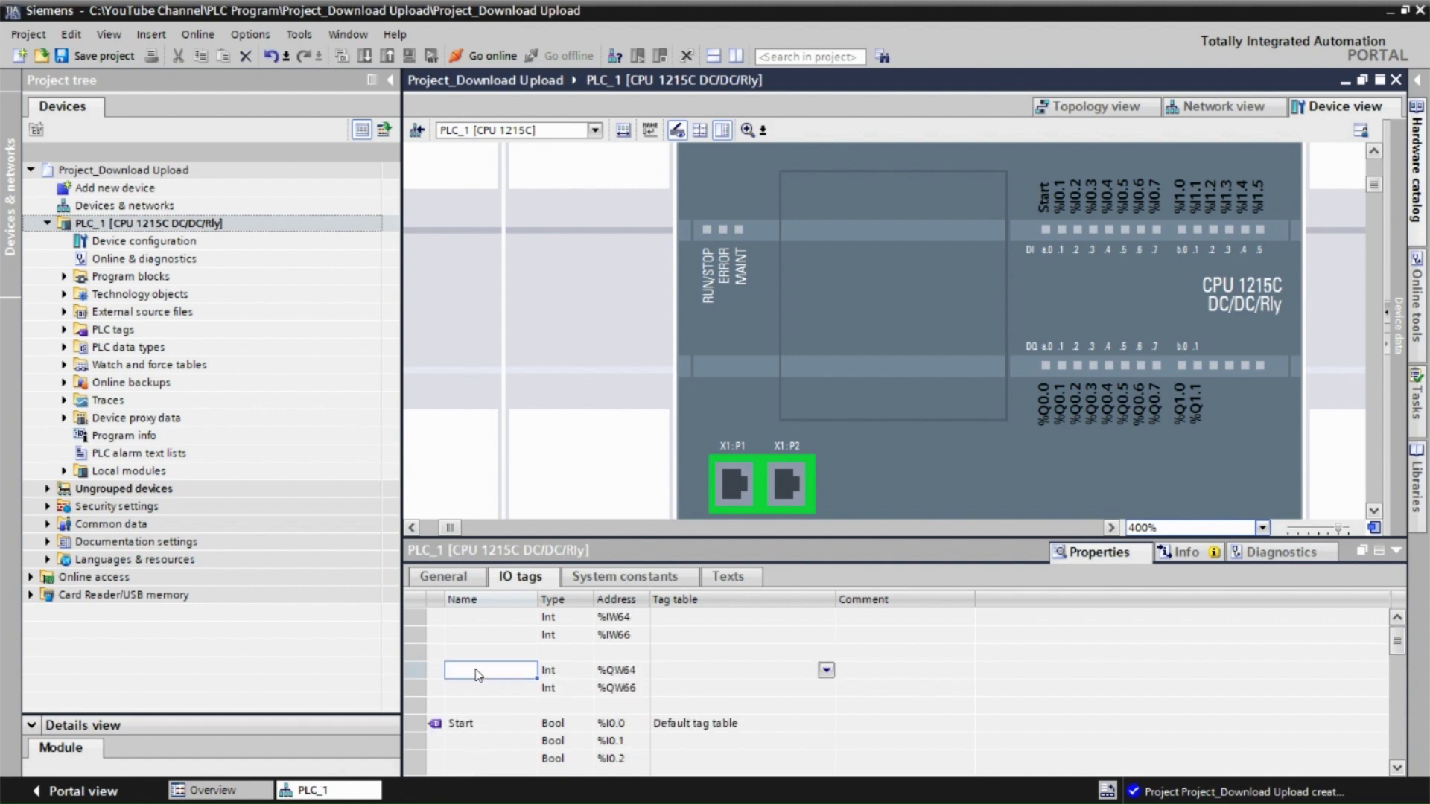
click(478, 747)
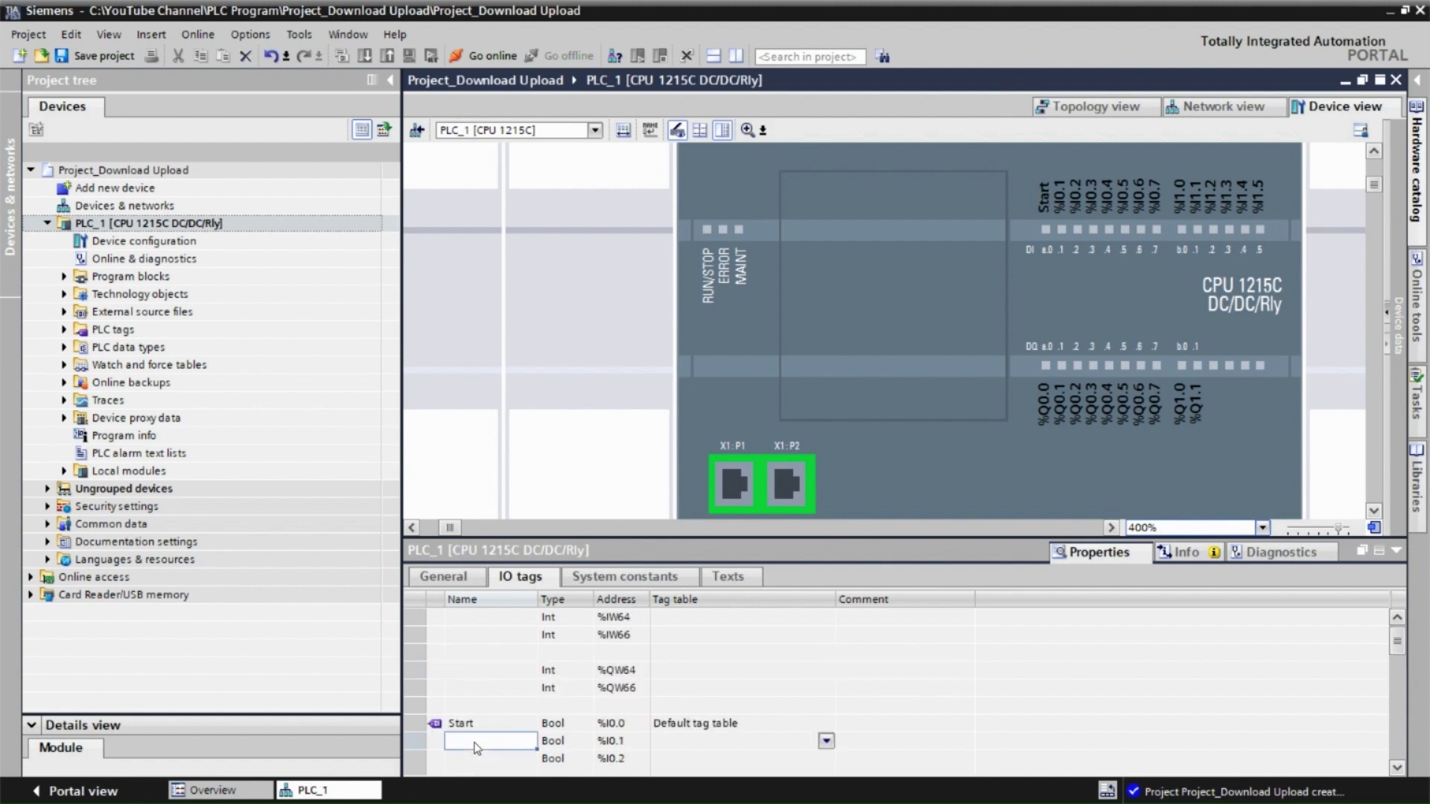
text(Stop)
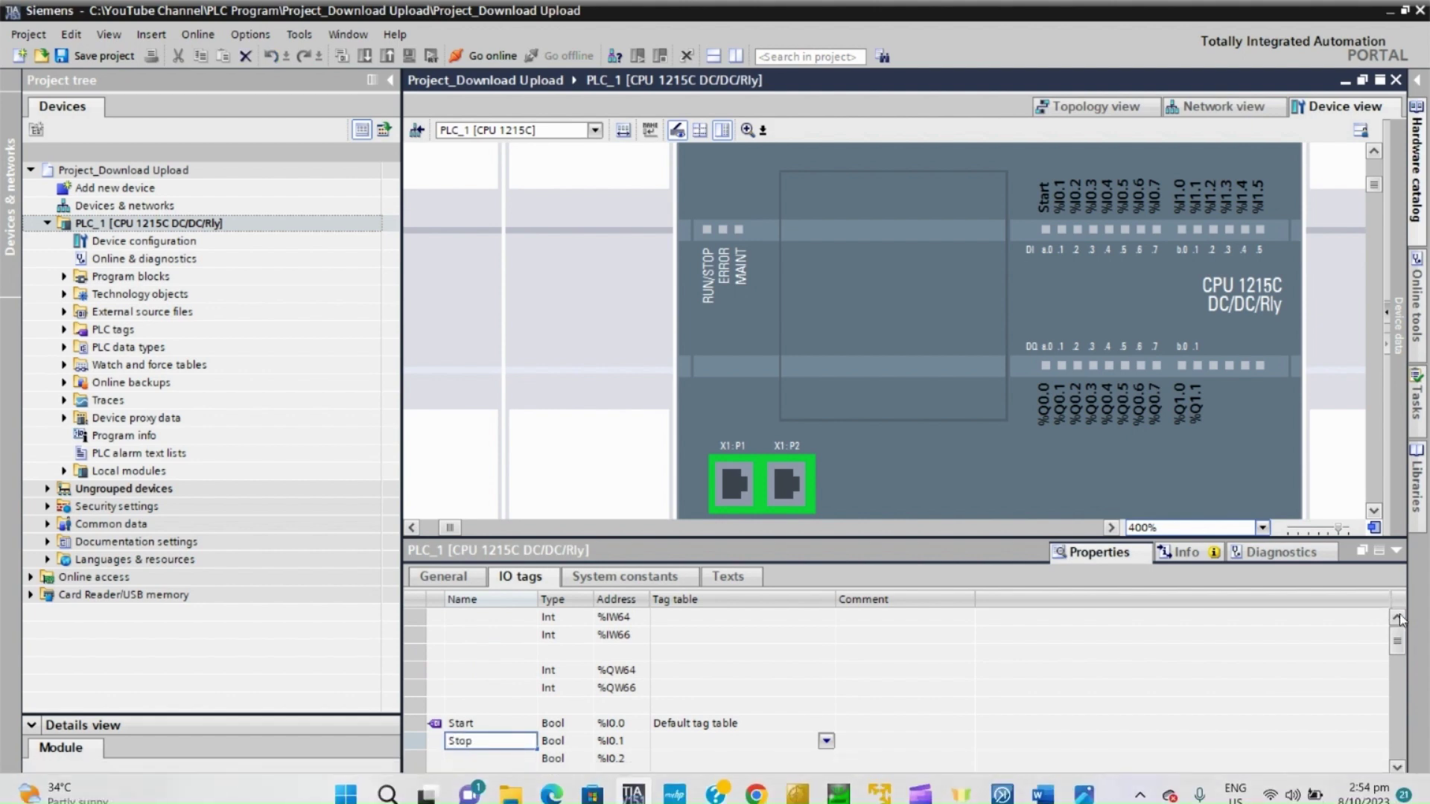
mouse_move(1407, 651)
mouse_down()
mouse_move(1406, 687)
mouse_move(1405, 626)
mouse_up()
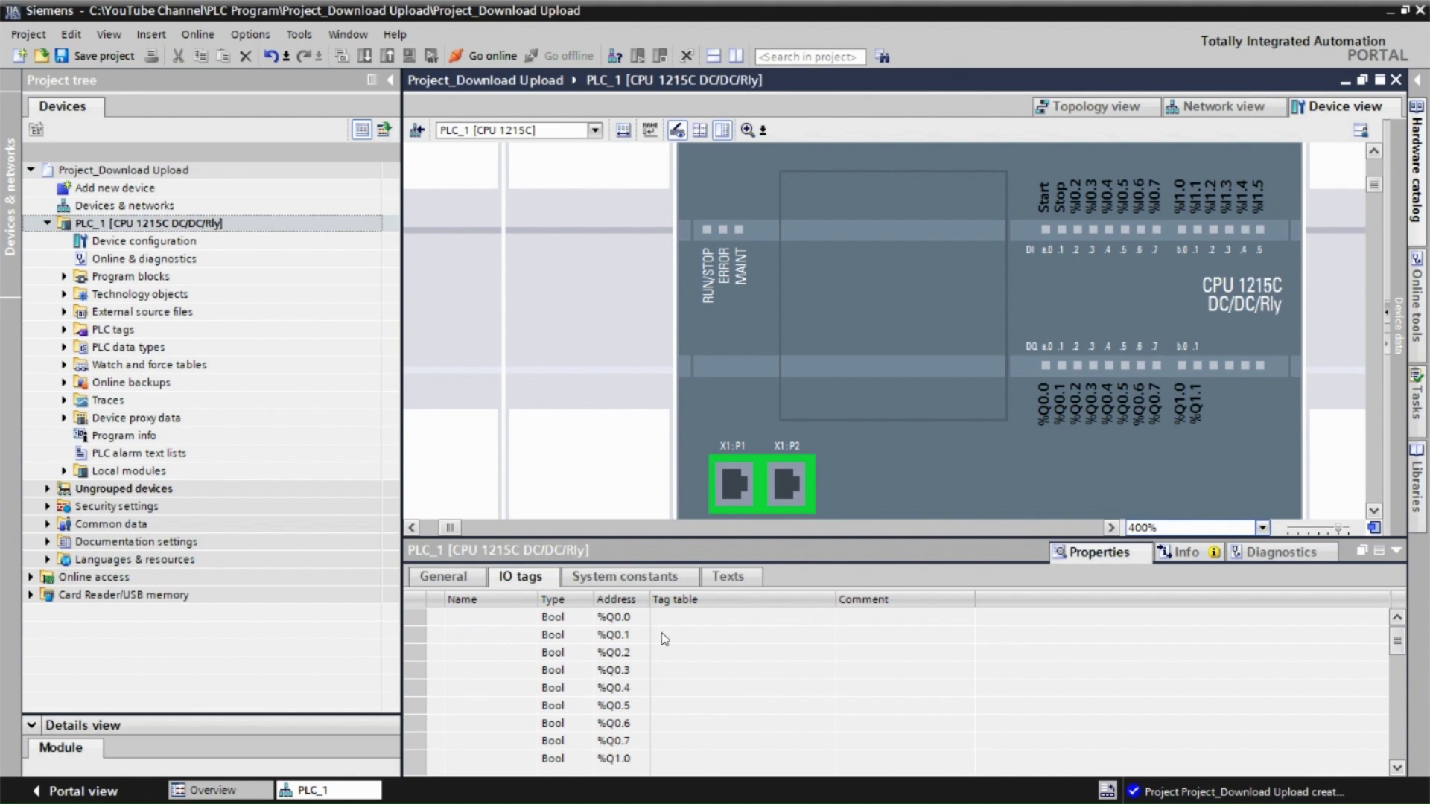
click(488, 623)
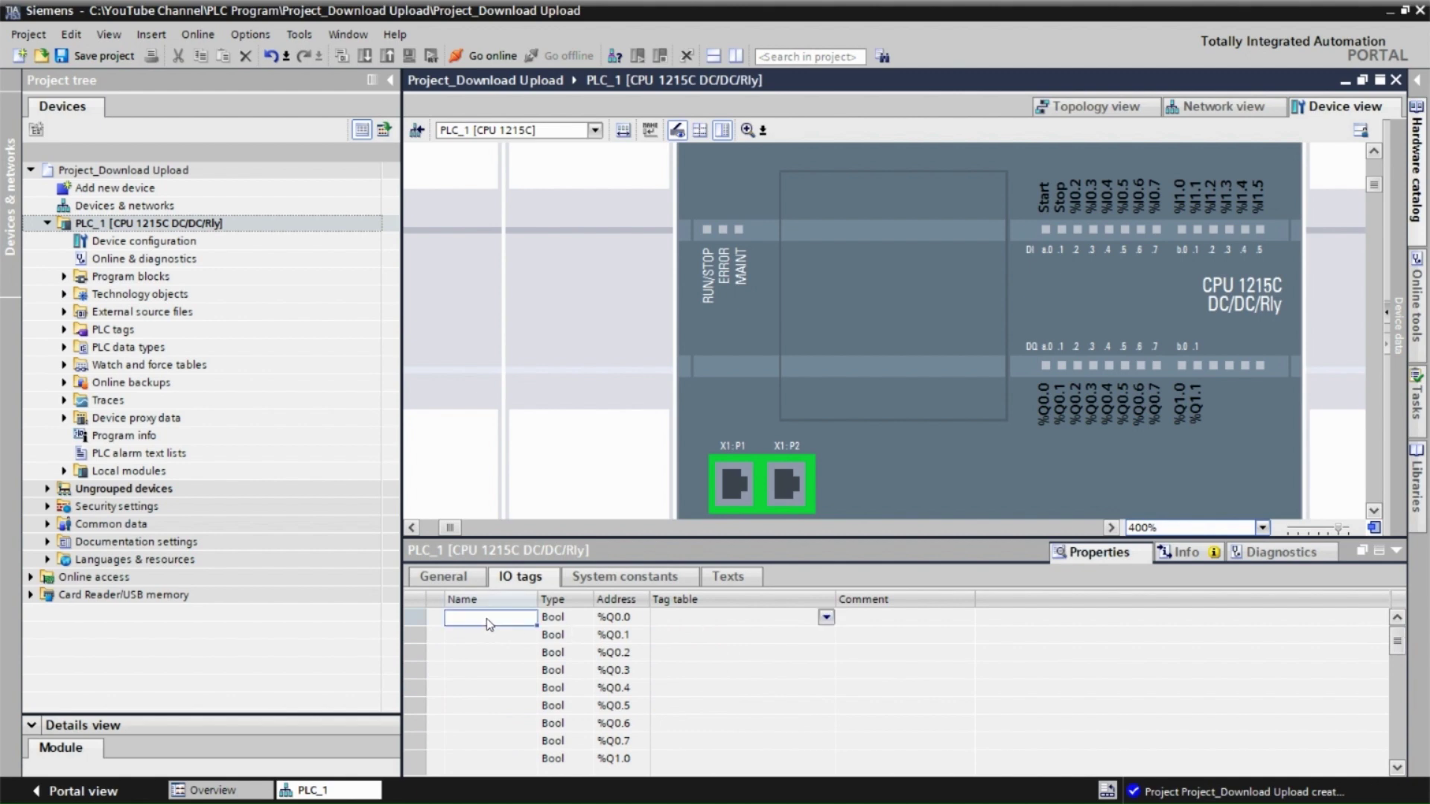
text(Light_On)
click(789, 685)
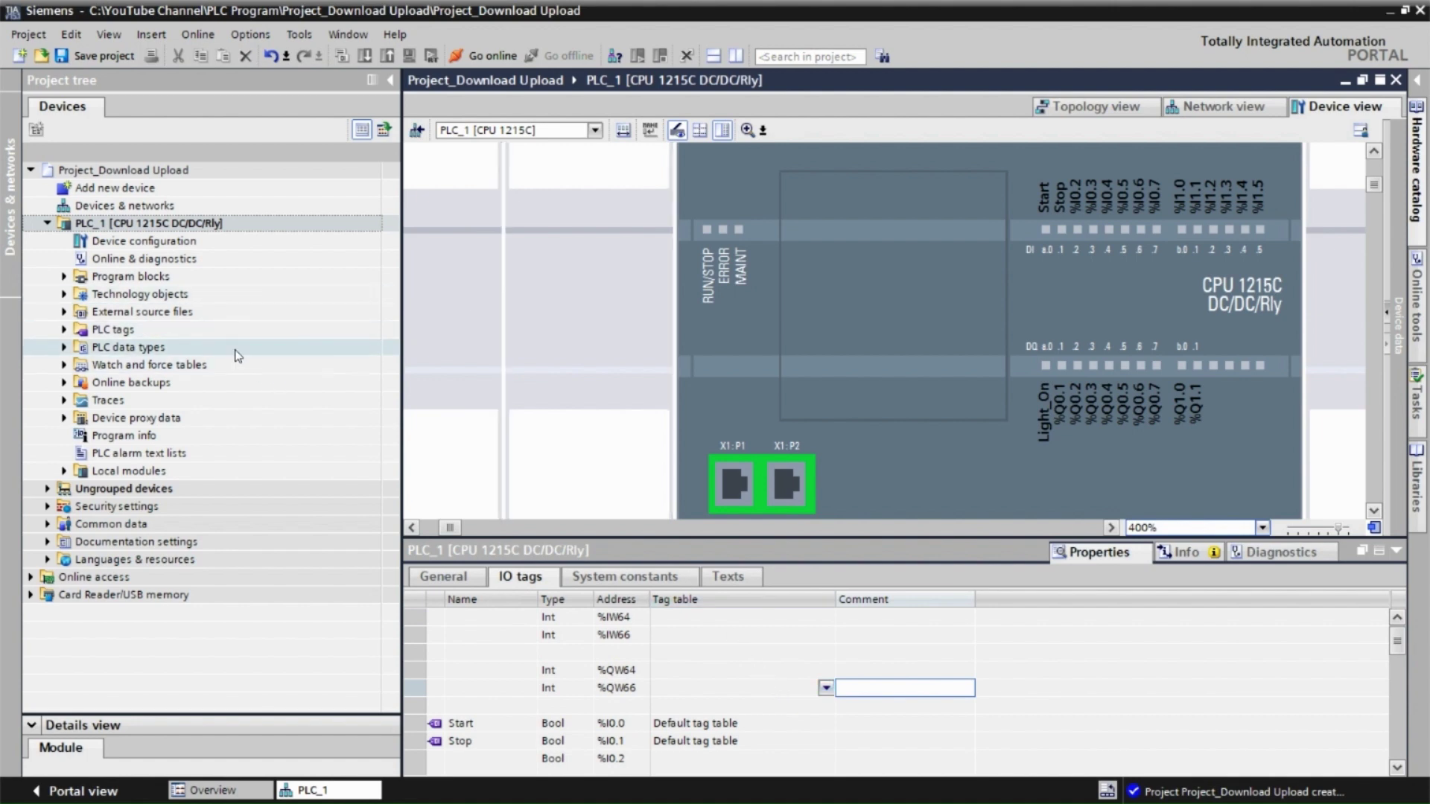
Review the full PLC tag list with Start, Stop and Light_On, then open Main [OB1]
click(64, 331)
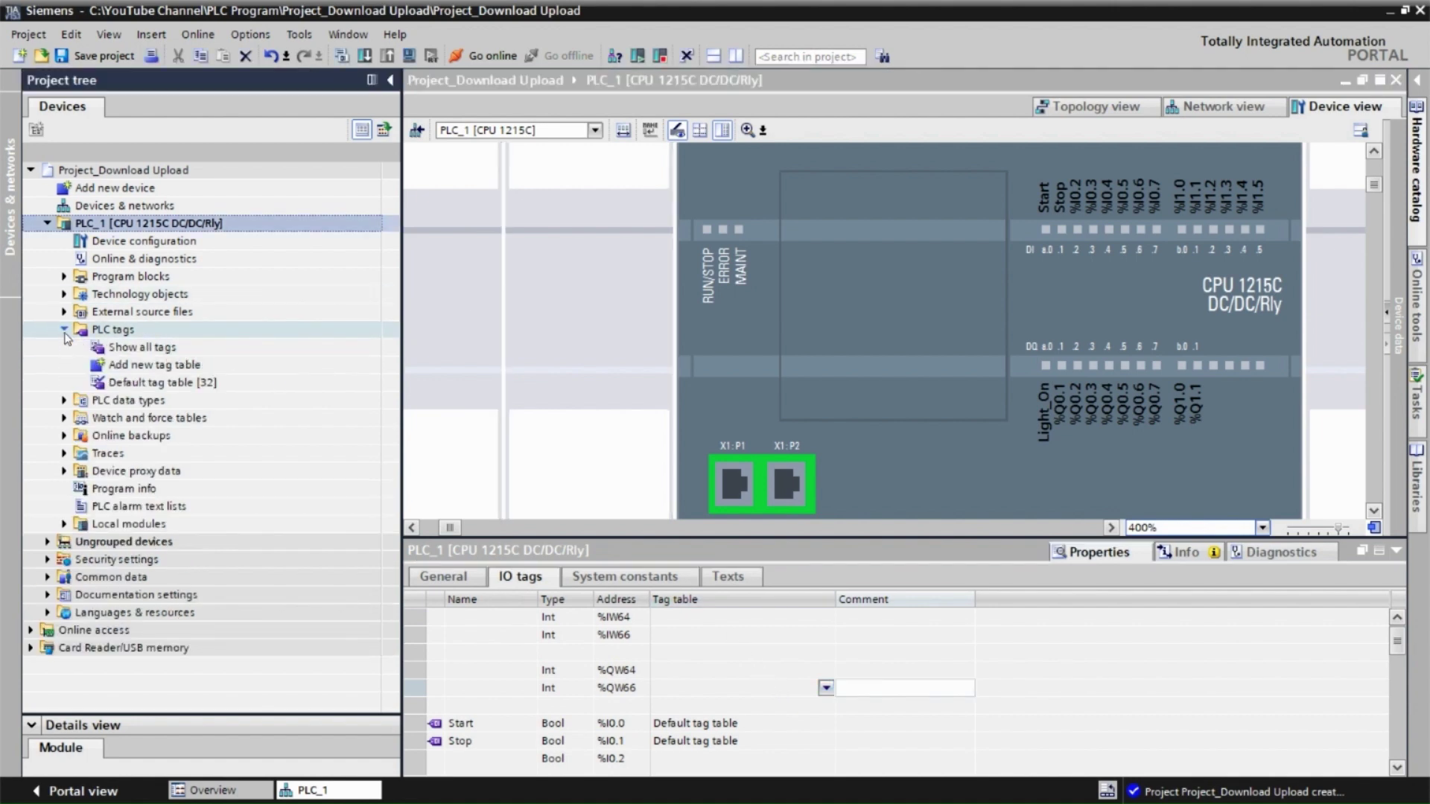
double_click(142, 351)
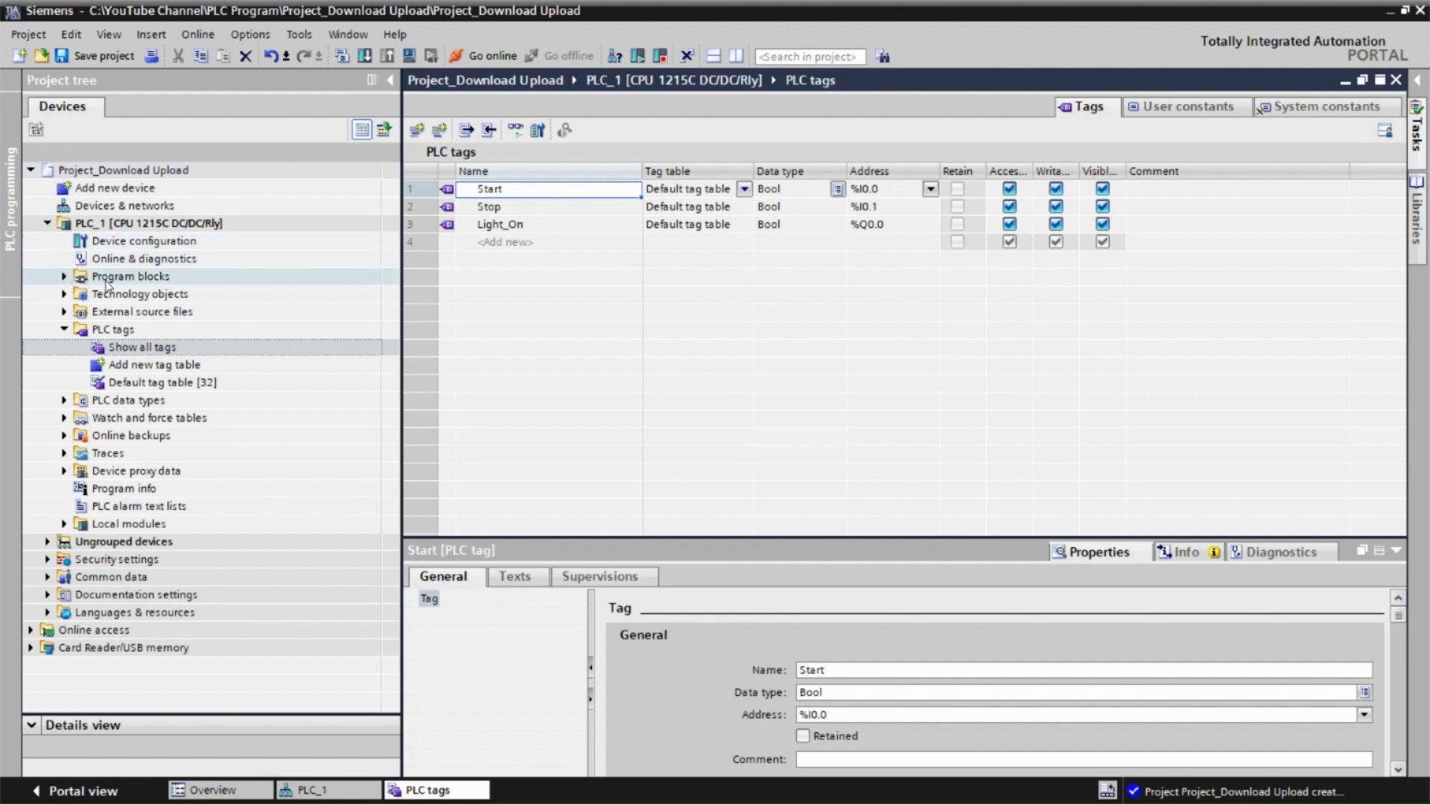
click(65, 279)
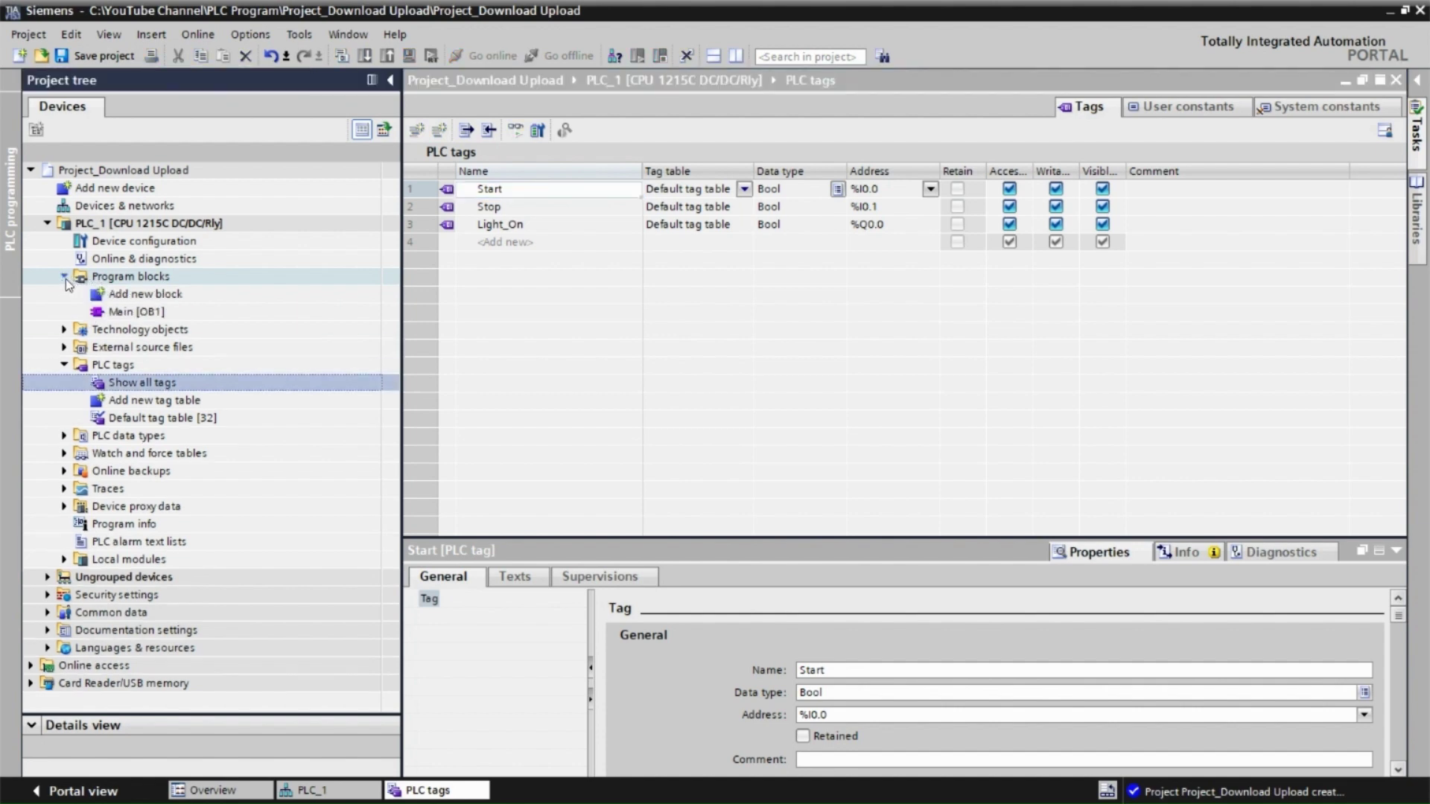
click(131, 313)
click(129, 312)
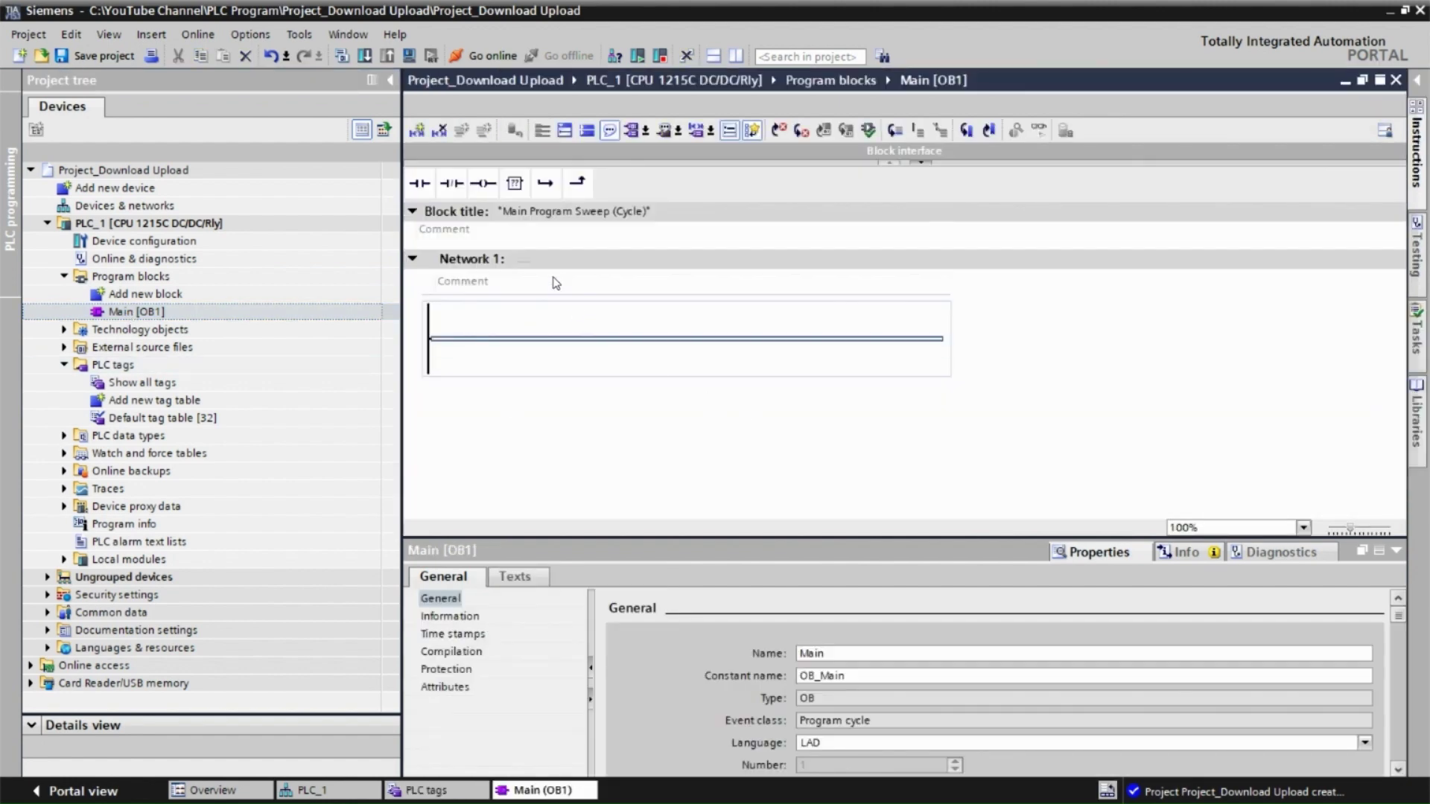
Title Network 1 'Download Program'
click(570, 265)
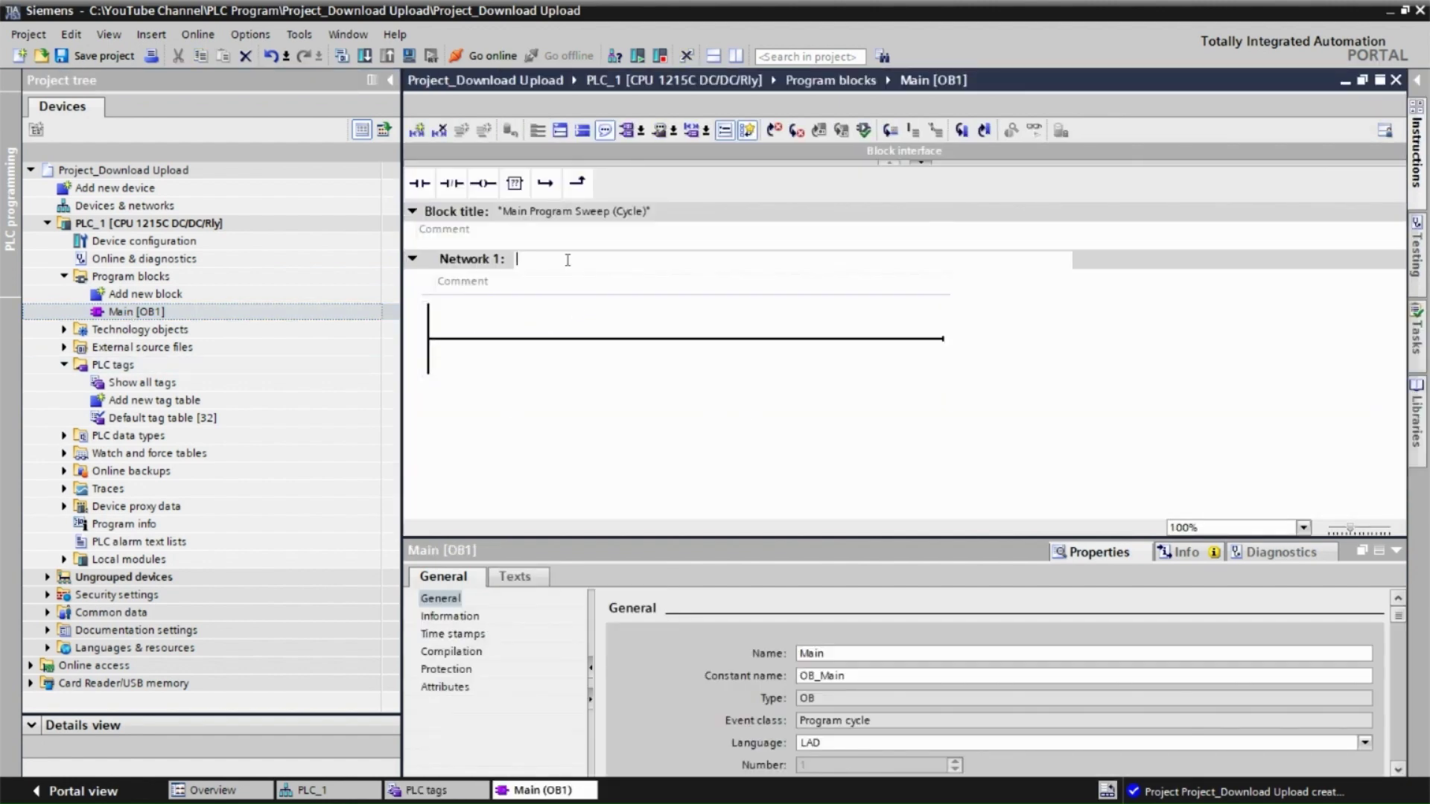
text(Download Program)
click(530, 344)
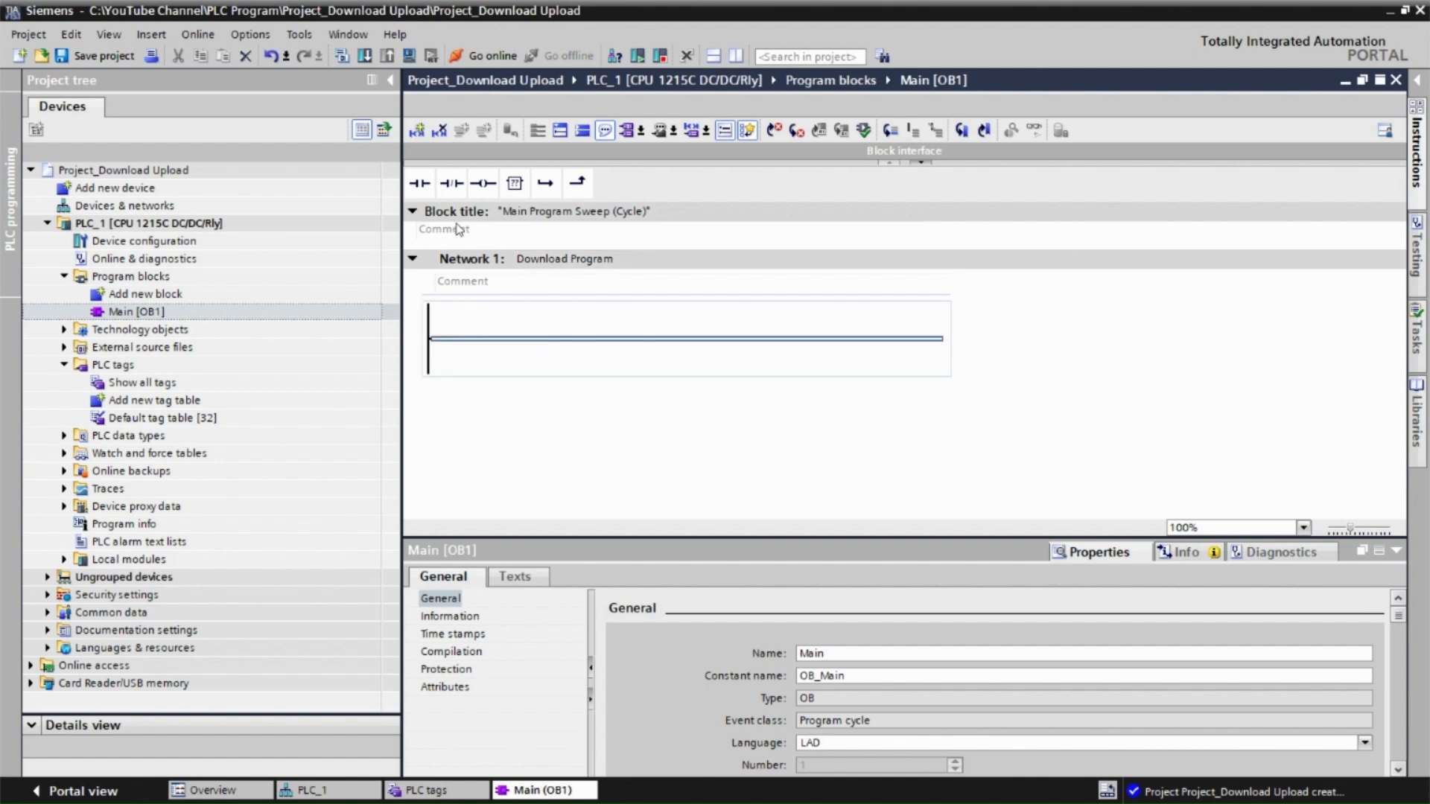
Build the rung: Start contact, normally closed Stop contact, driving the Light_On coil
click(420, 184)
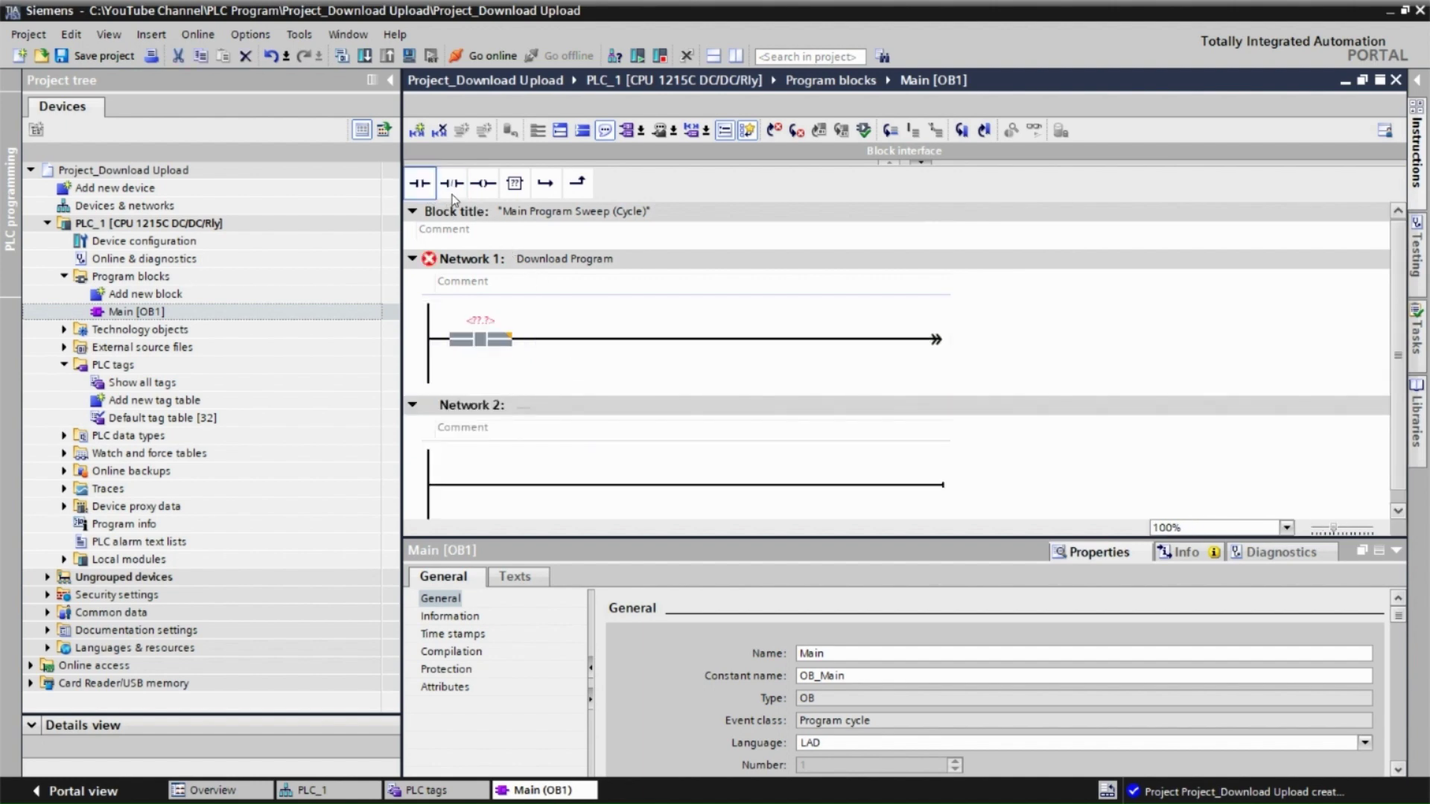
click(452, 185)
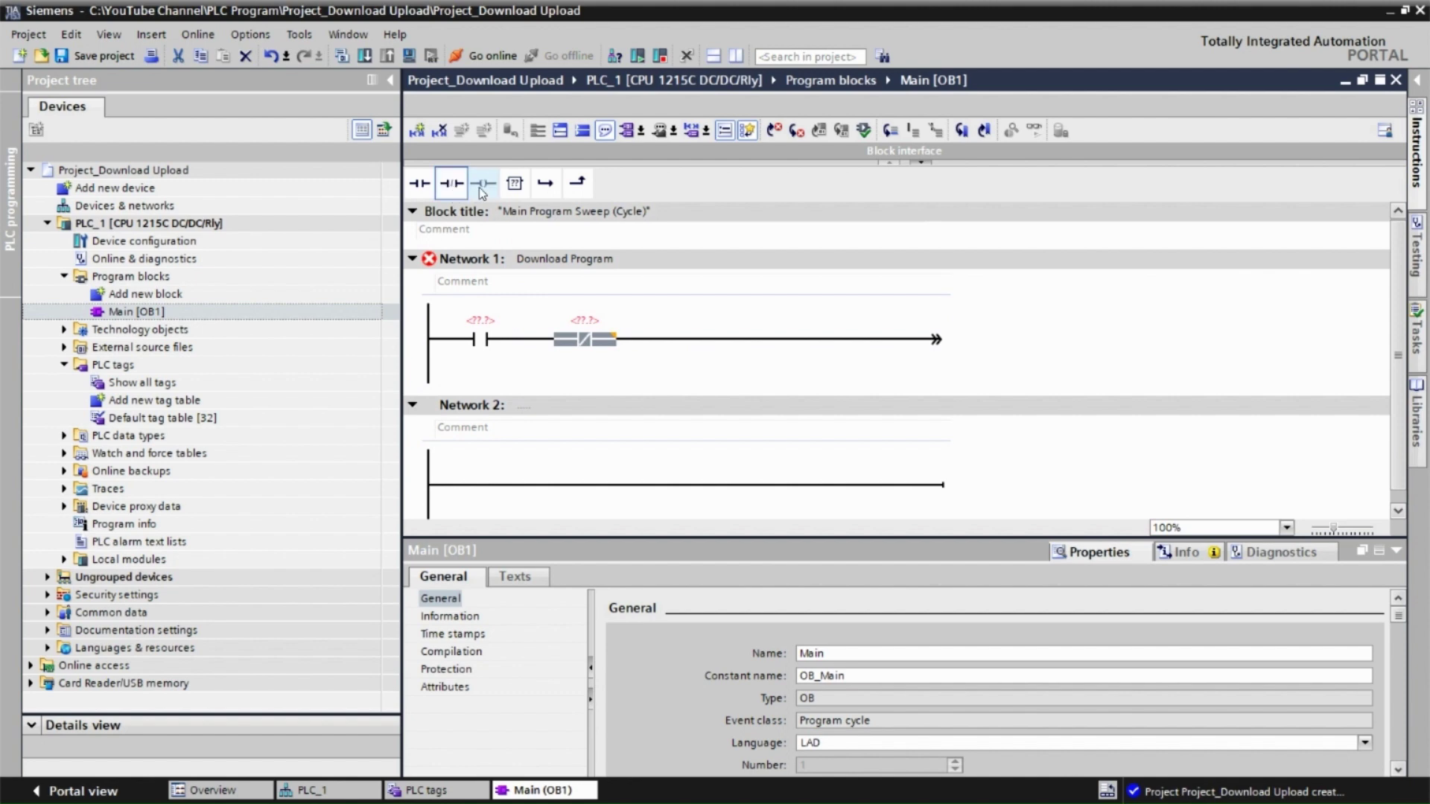
click(481, 185)
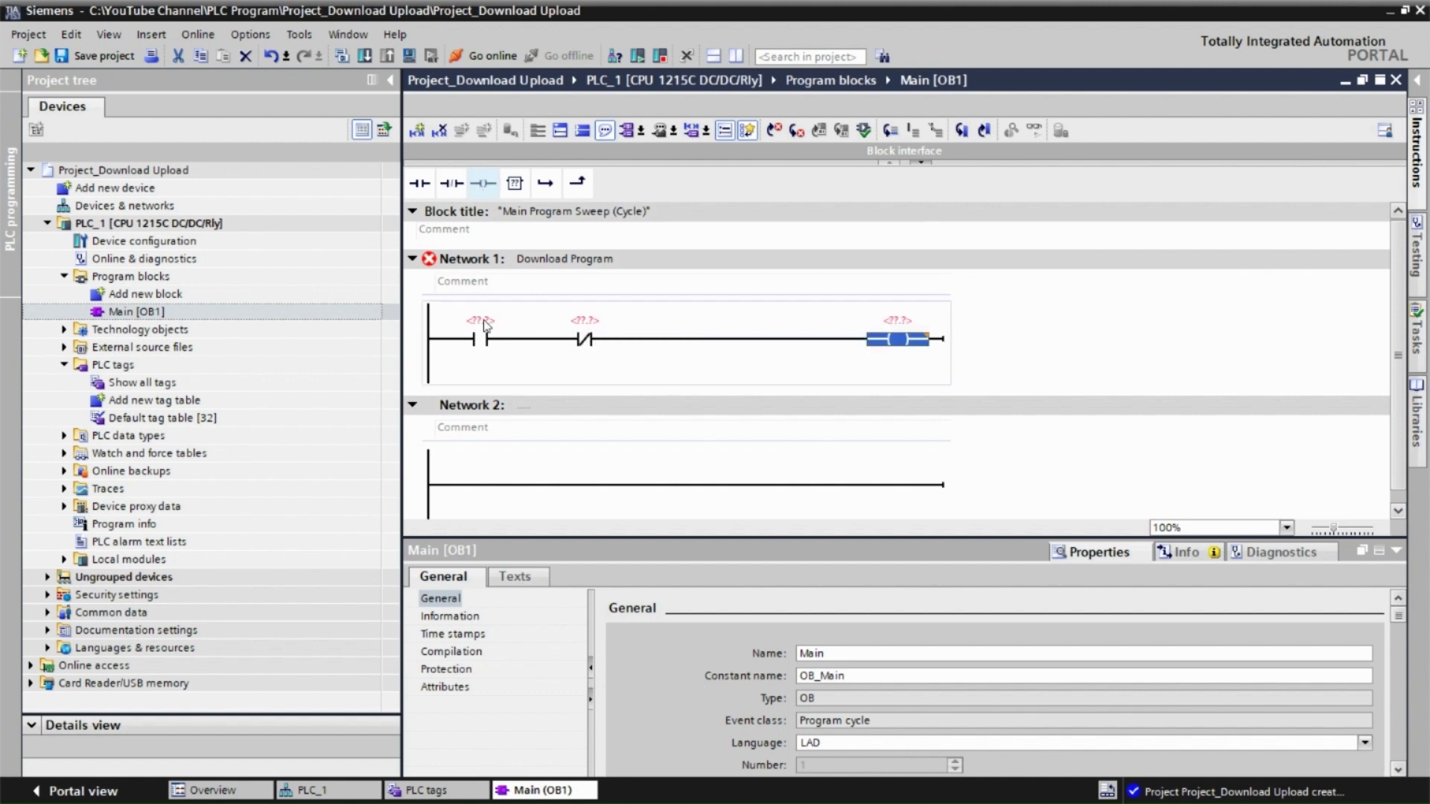
click(526, 321)
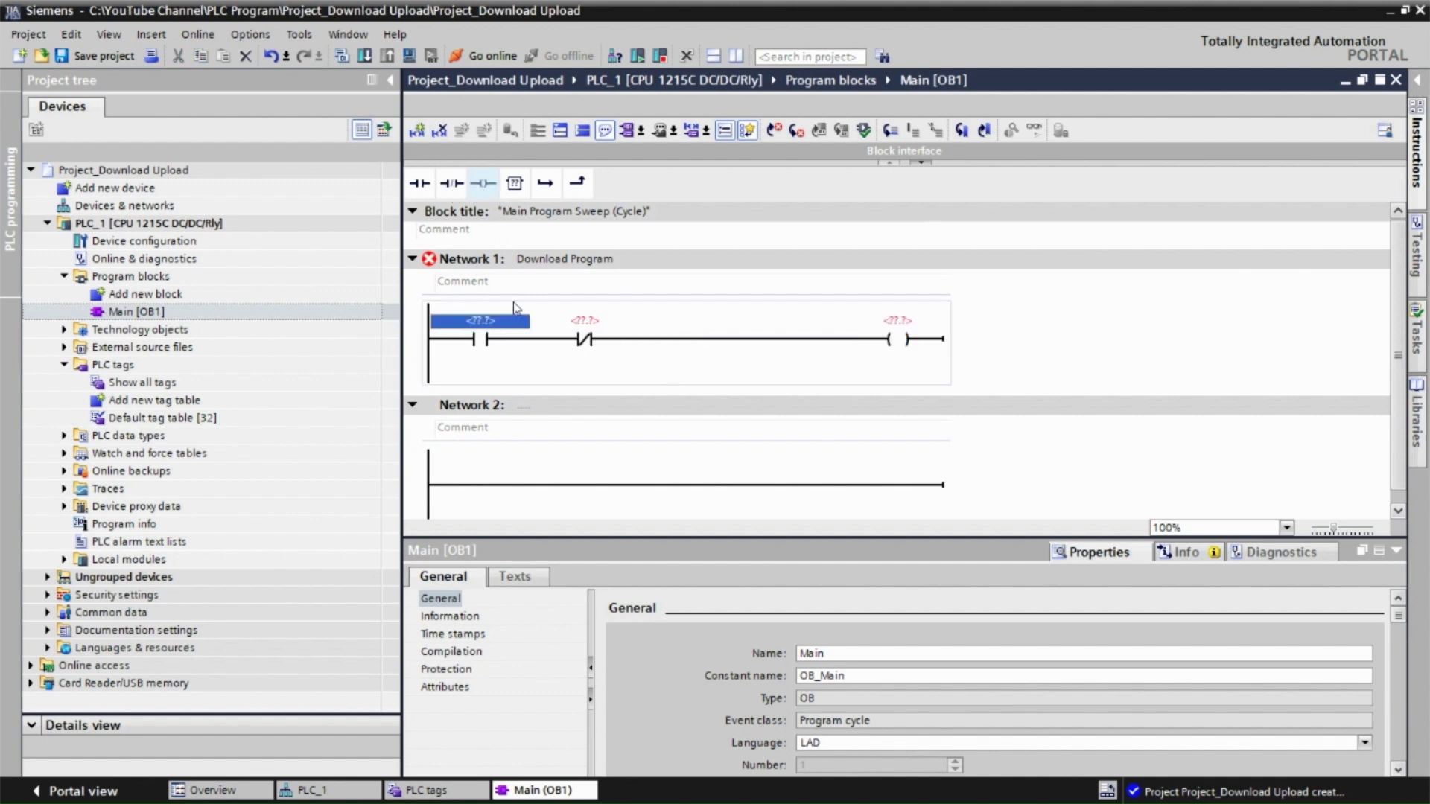
text(st)
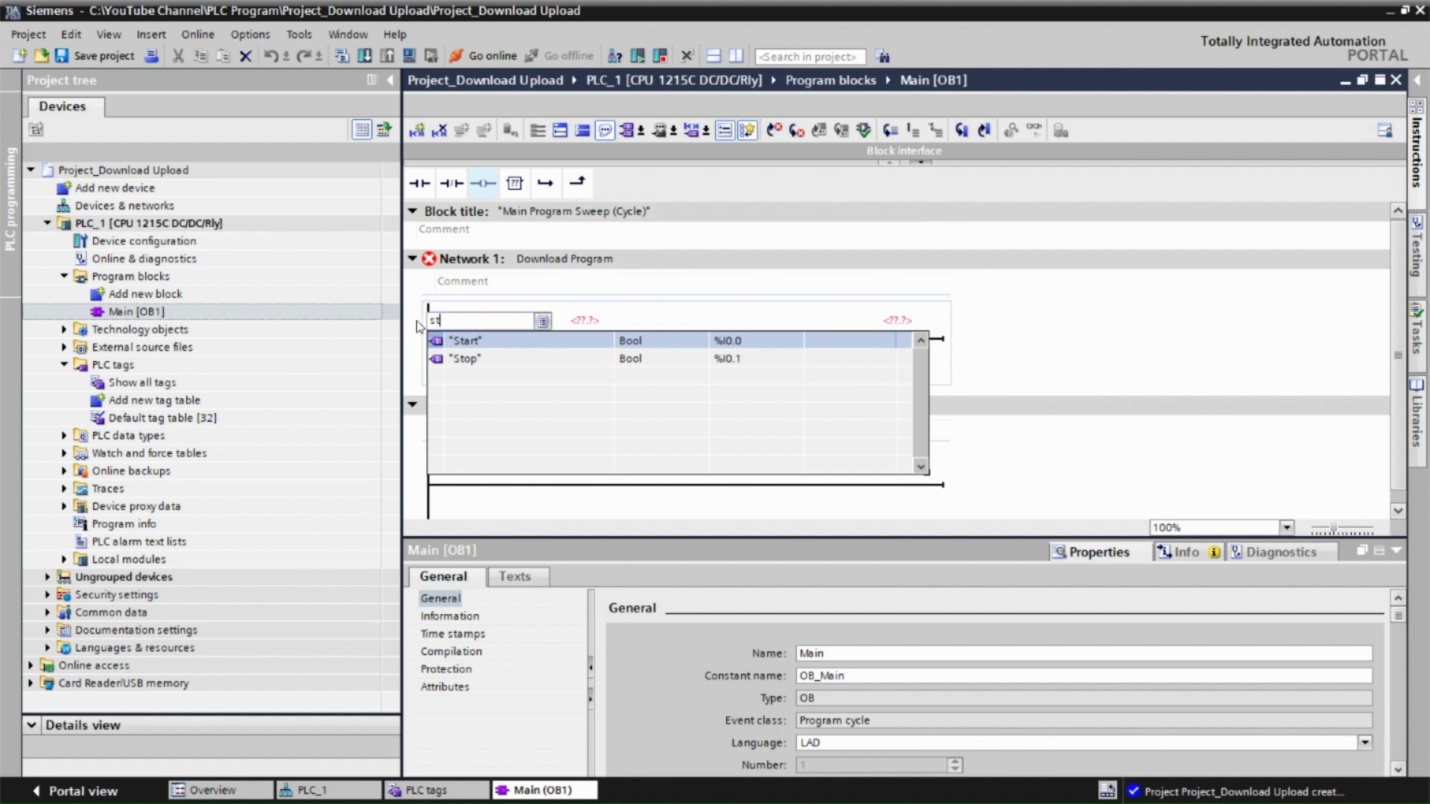
click(493, 341)
click(598, 323)
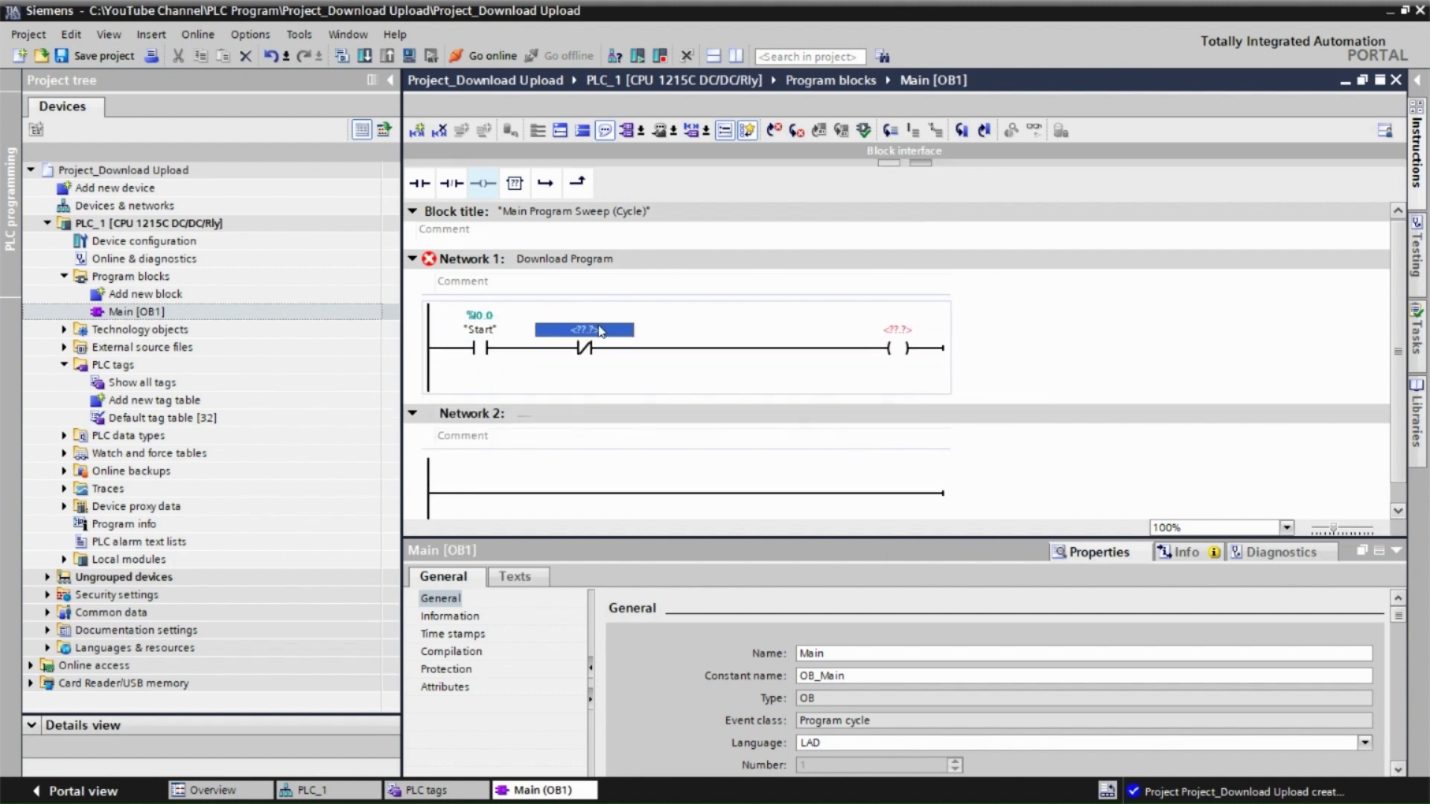
text(Stop)
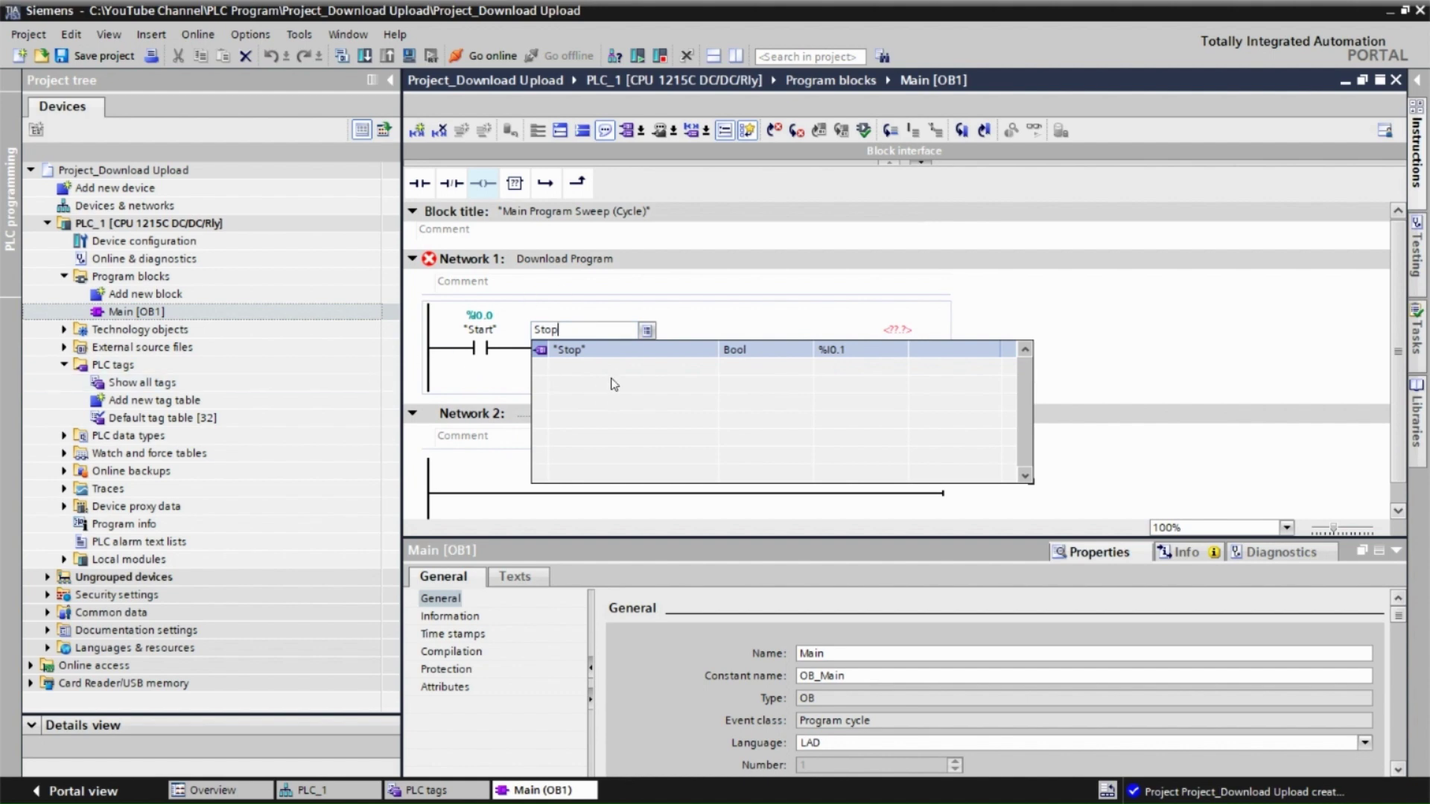
click(600, 350)
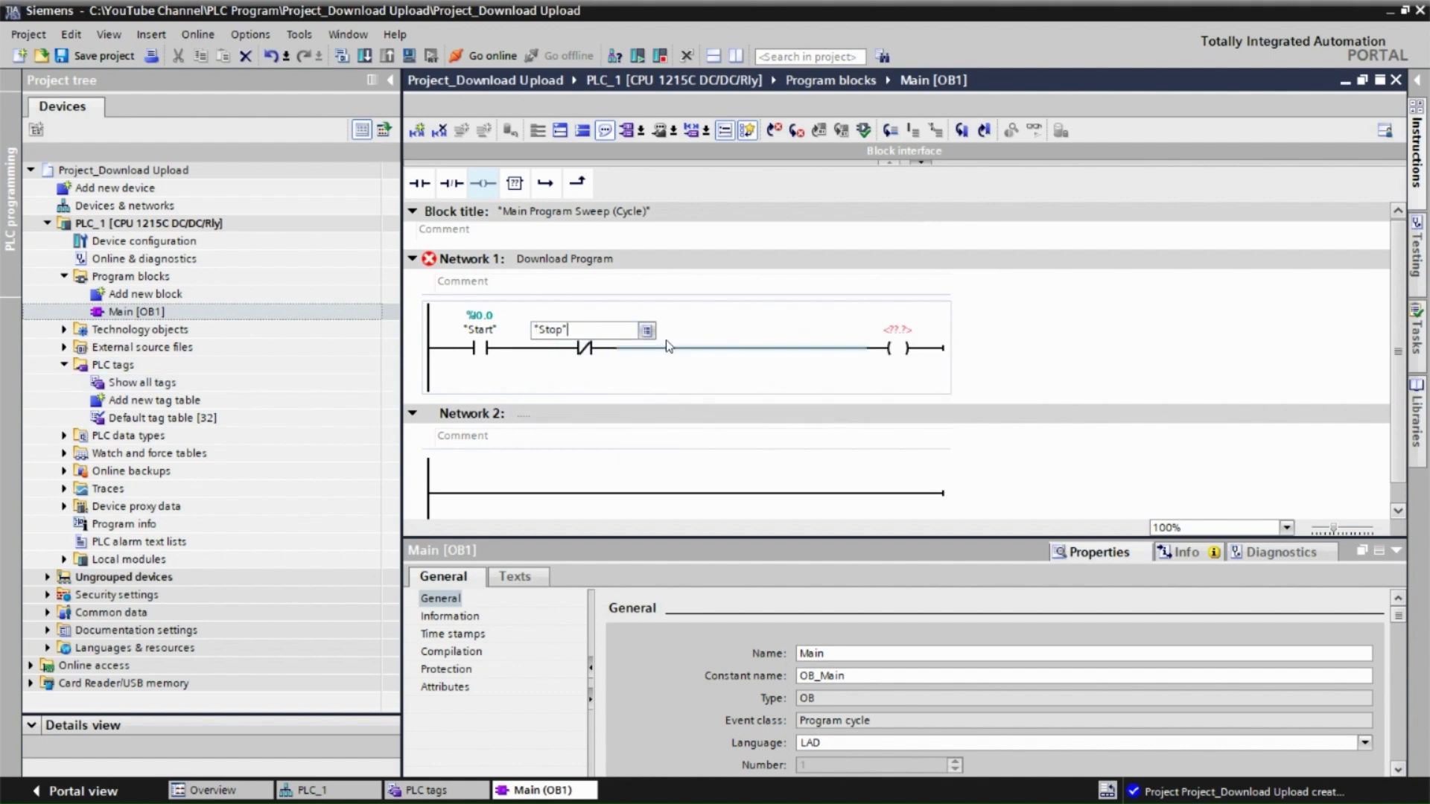
click(892, 335)
text(Li)
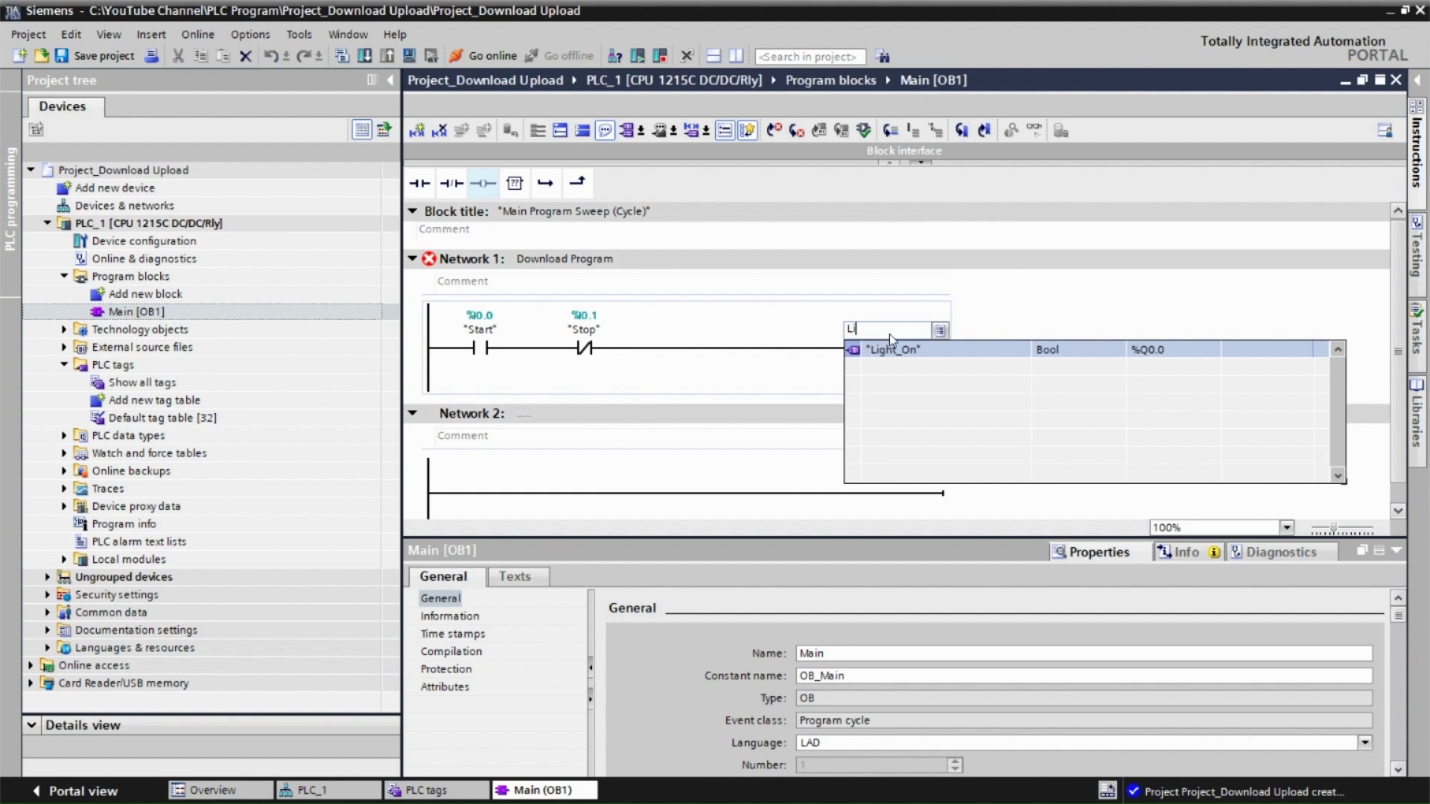
text(gh)
click(904, 352)
click(480, 347)
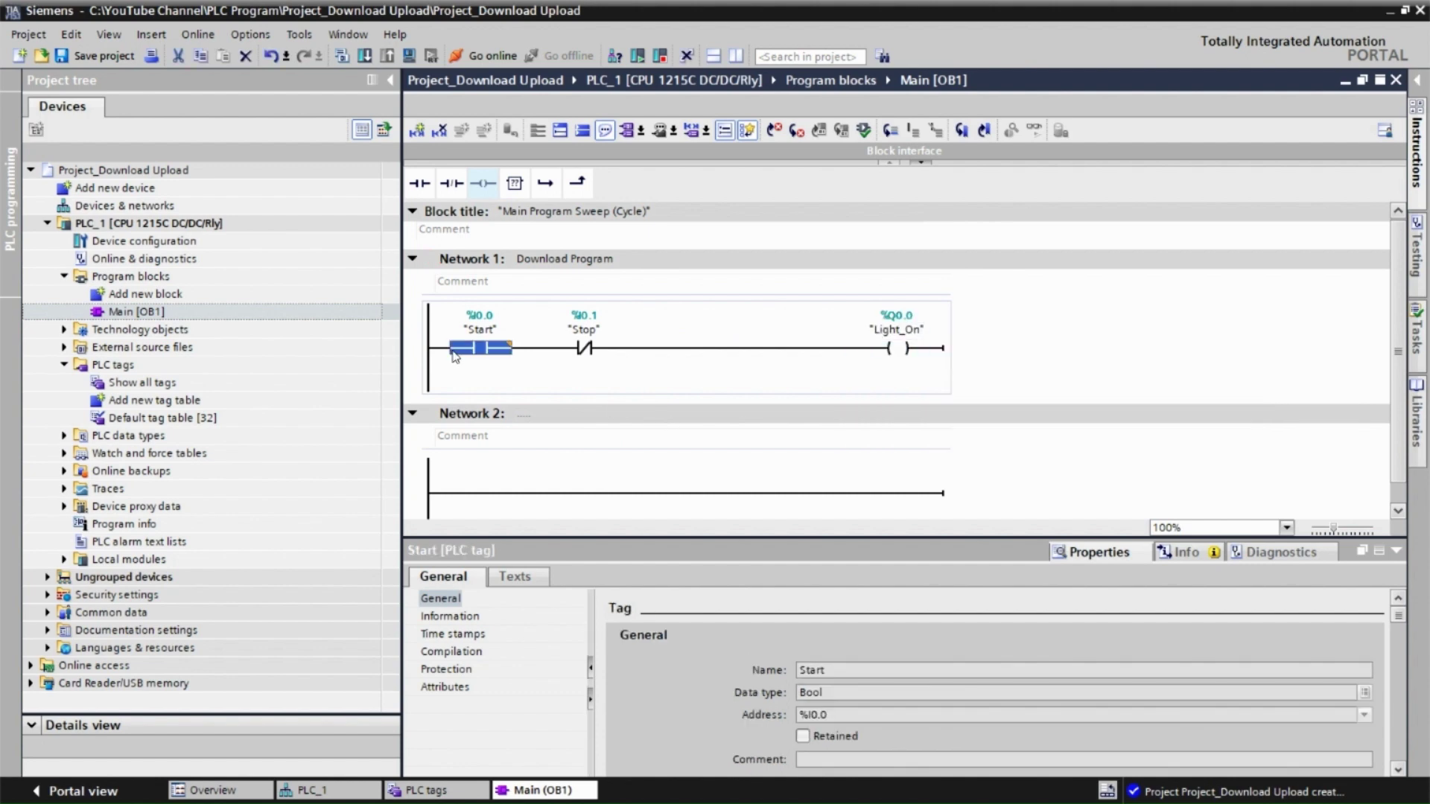
Start a parallel branch under the rung at the Start contact
click(546, 186)
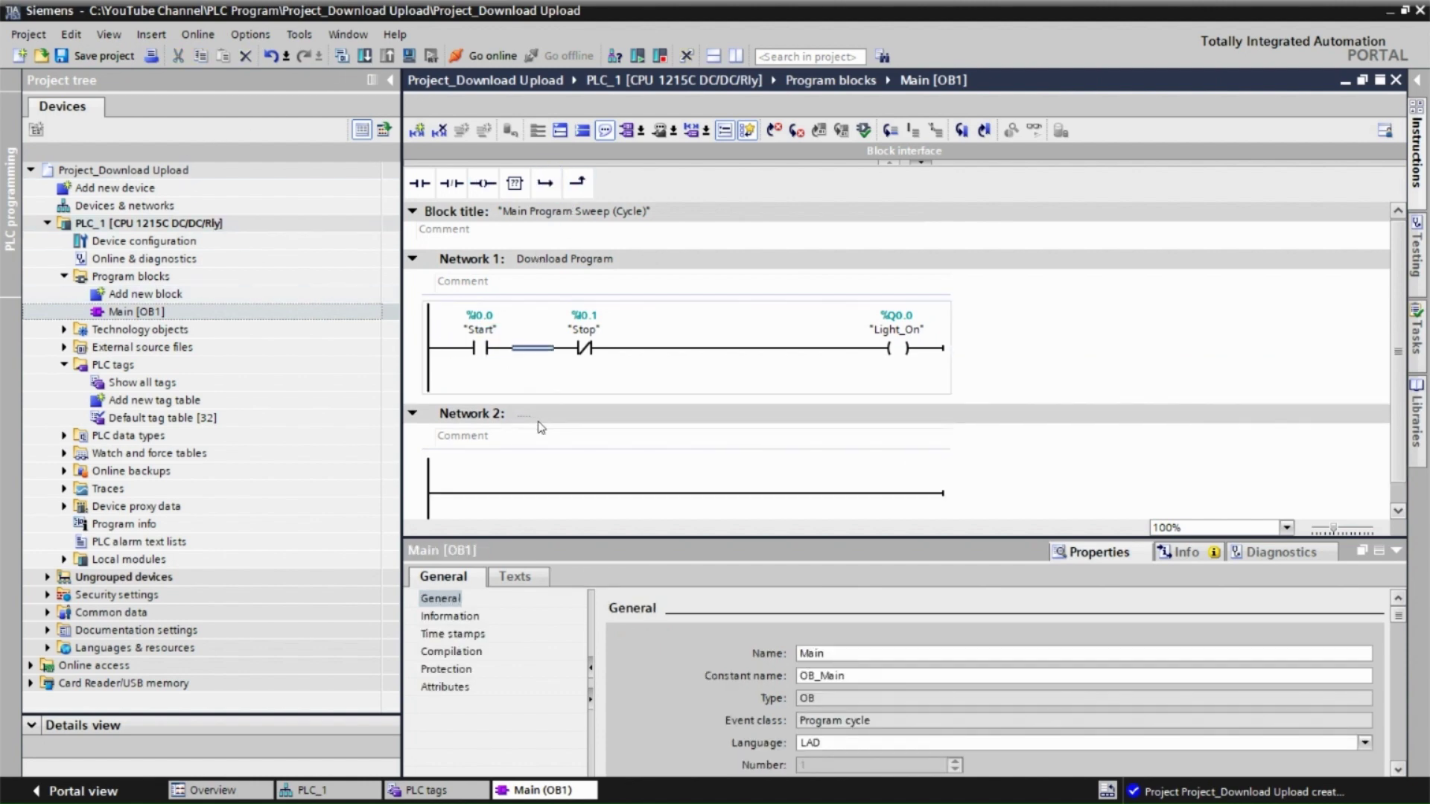
key(Delete)
click(546, 182)
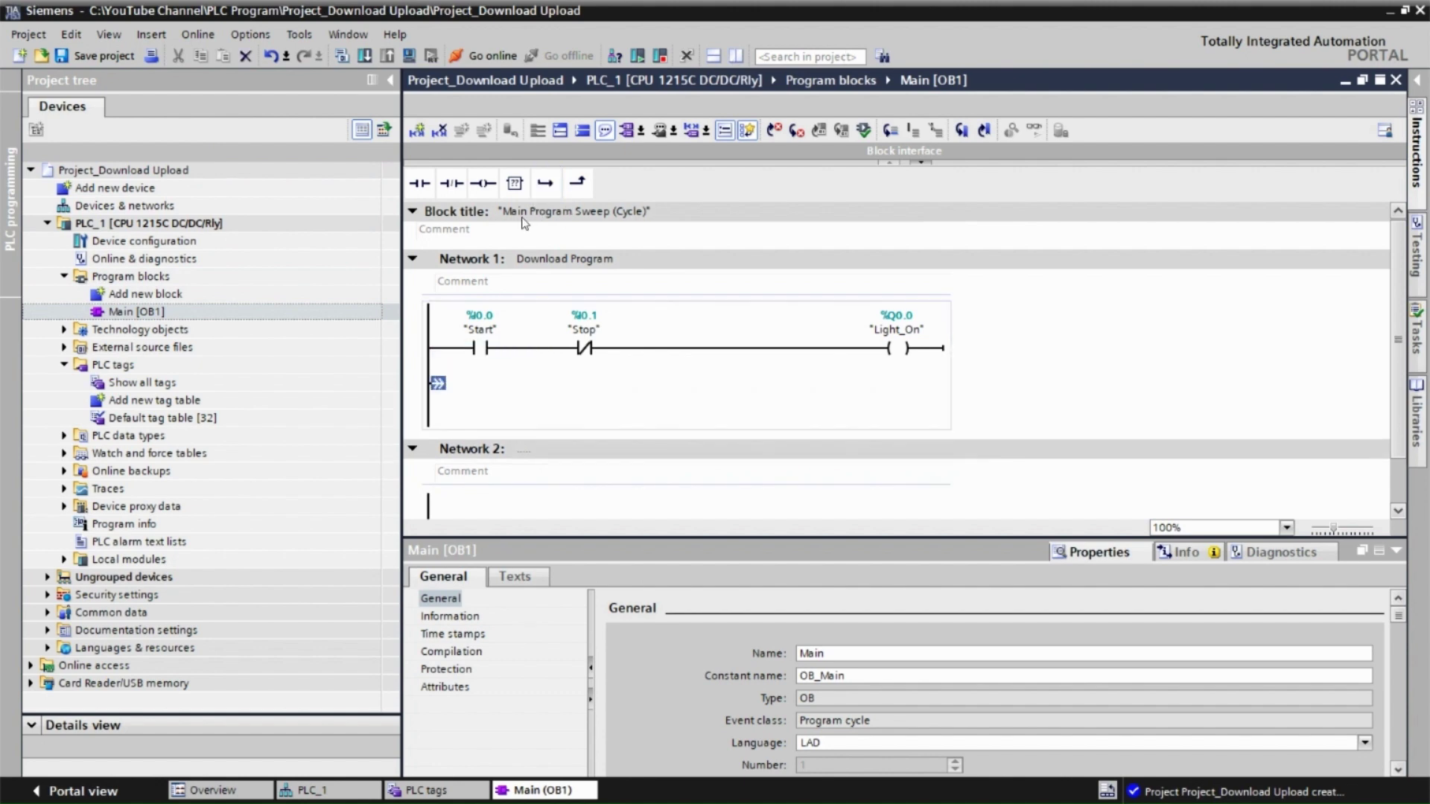
Add a Light_On normally open seal-in contact in the branch parallel to Start
click(421, 187)
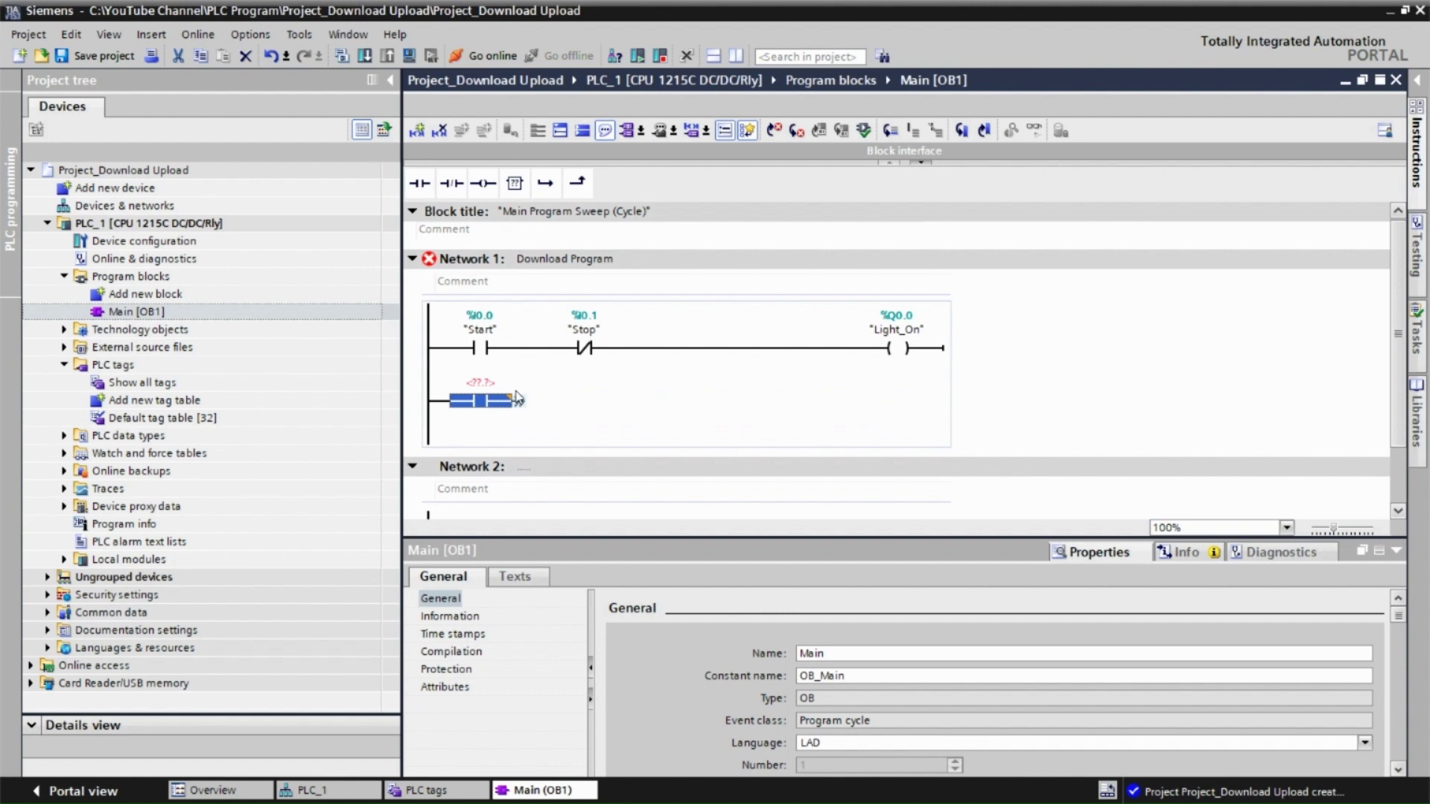
drag(519, 402, 531, 355)
click(481, 382)
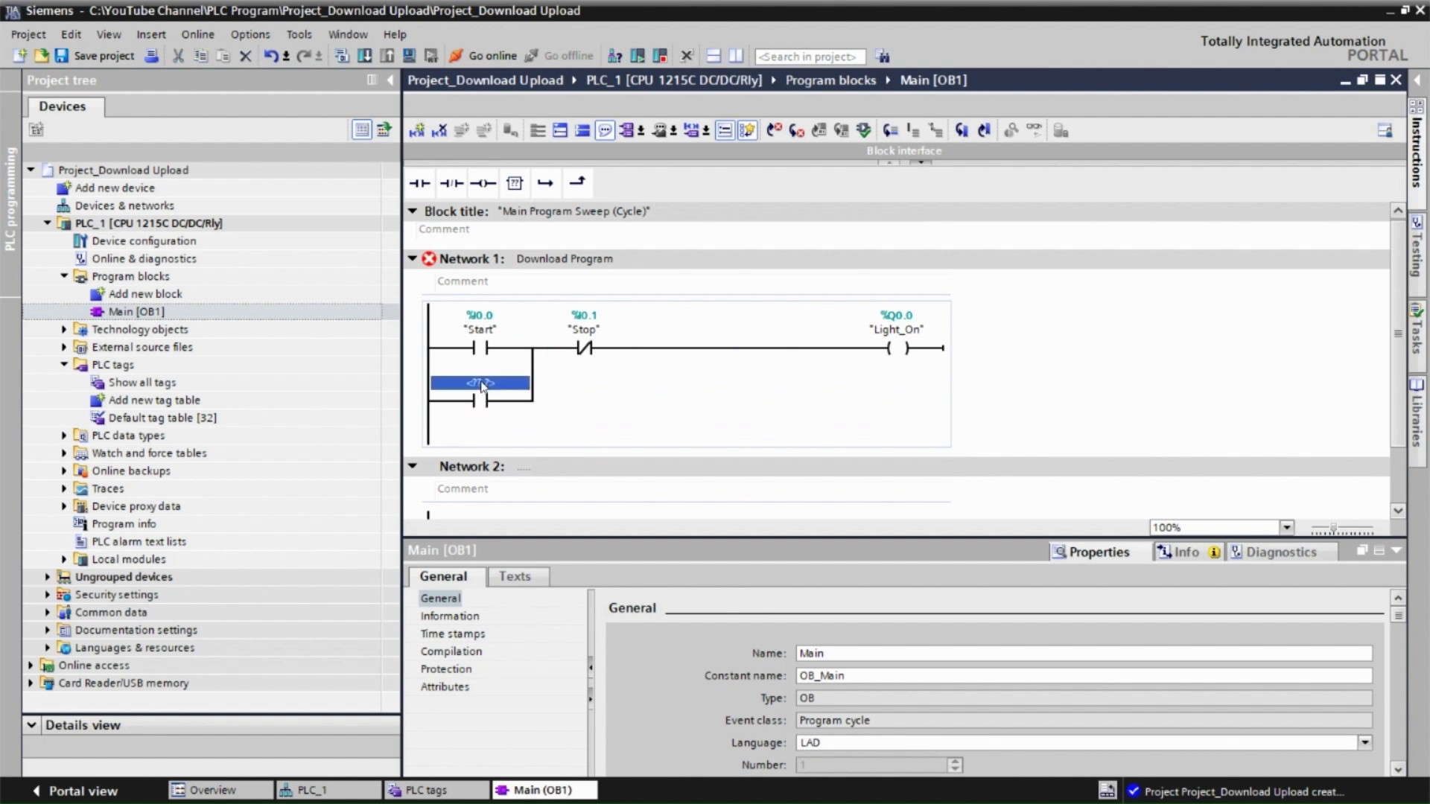
text(li)
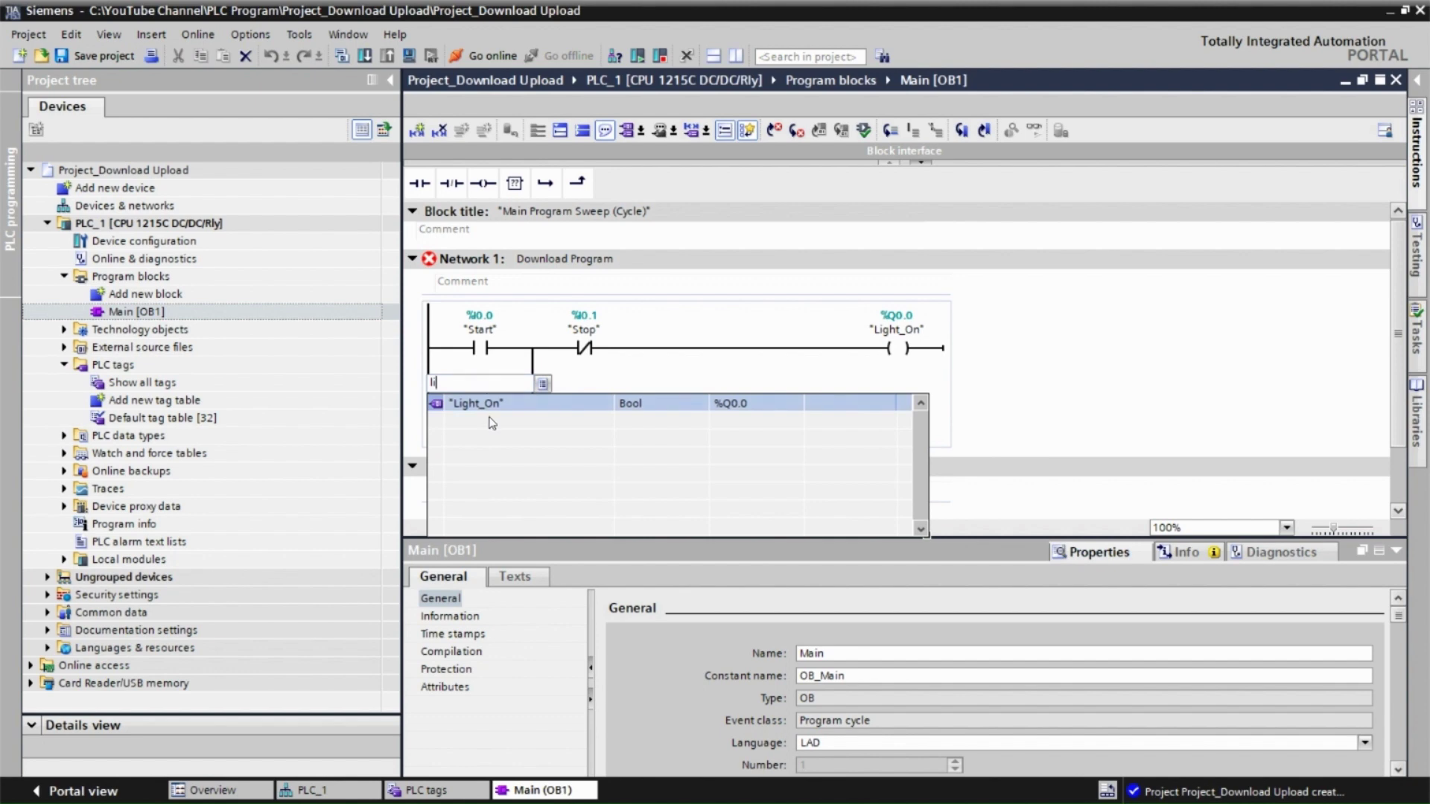
click(493, 404)
key(Return)
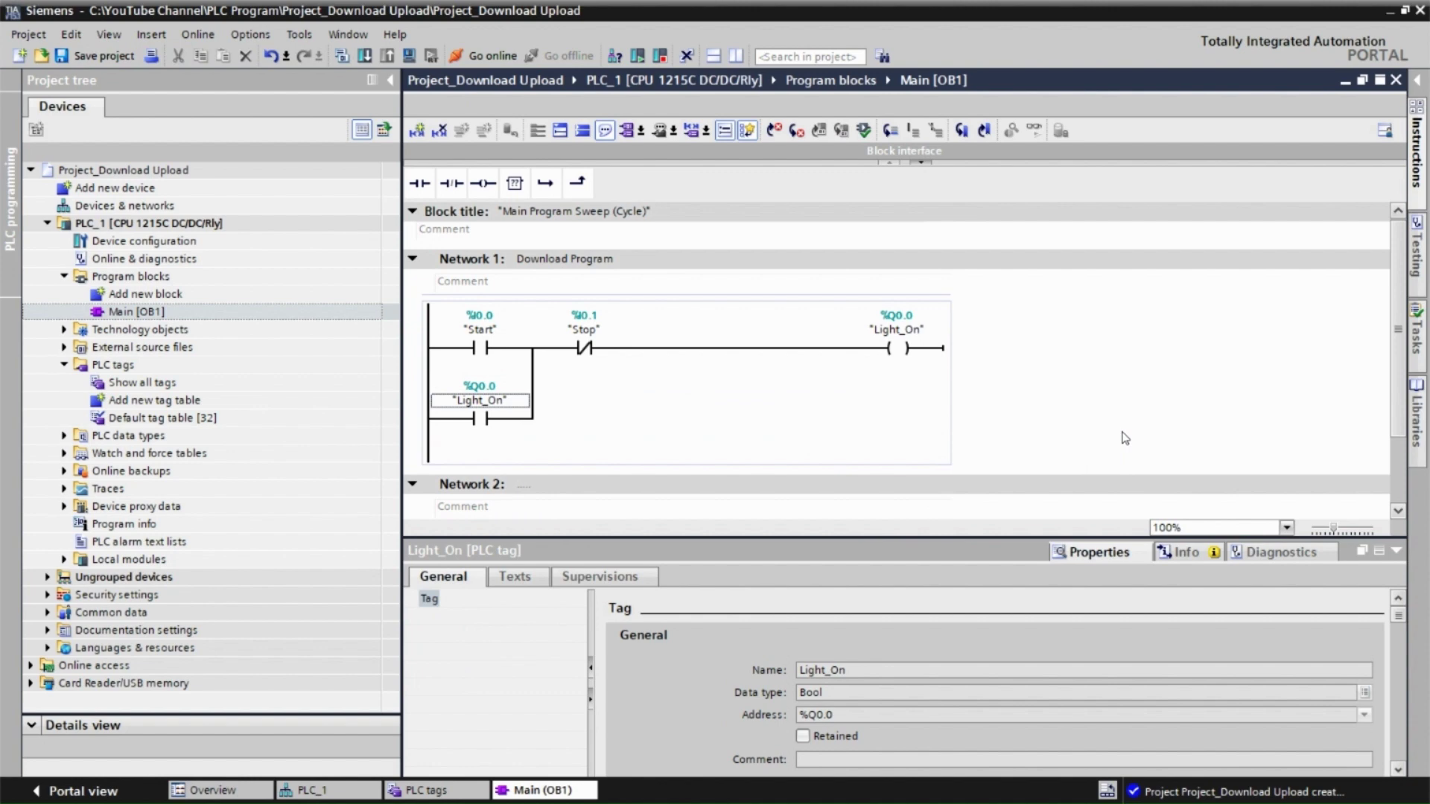
click(141, 228)
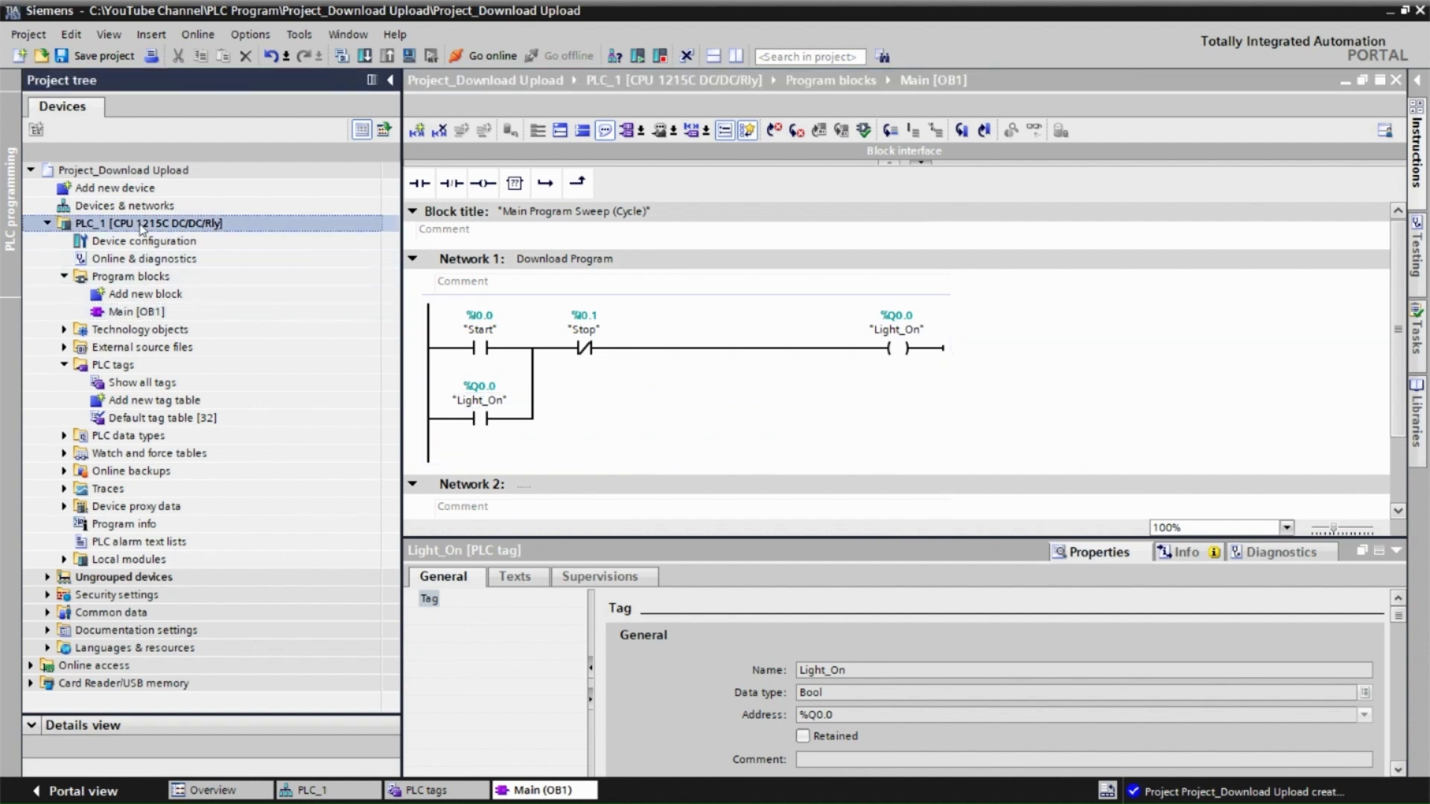
Start the download over Realtek USB FE Family Controller and search, finding PLC_1 at 192.168.0.1
click(362, 56)
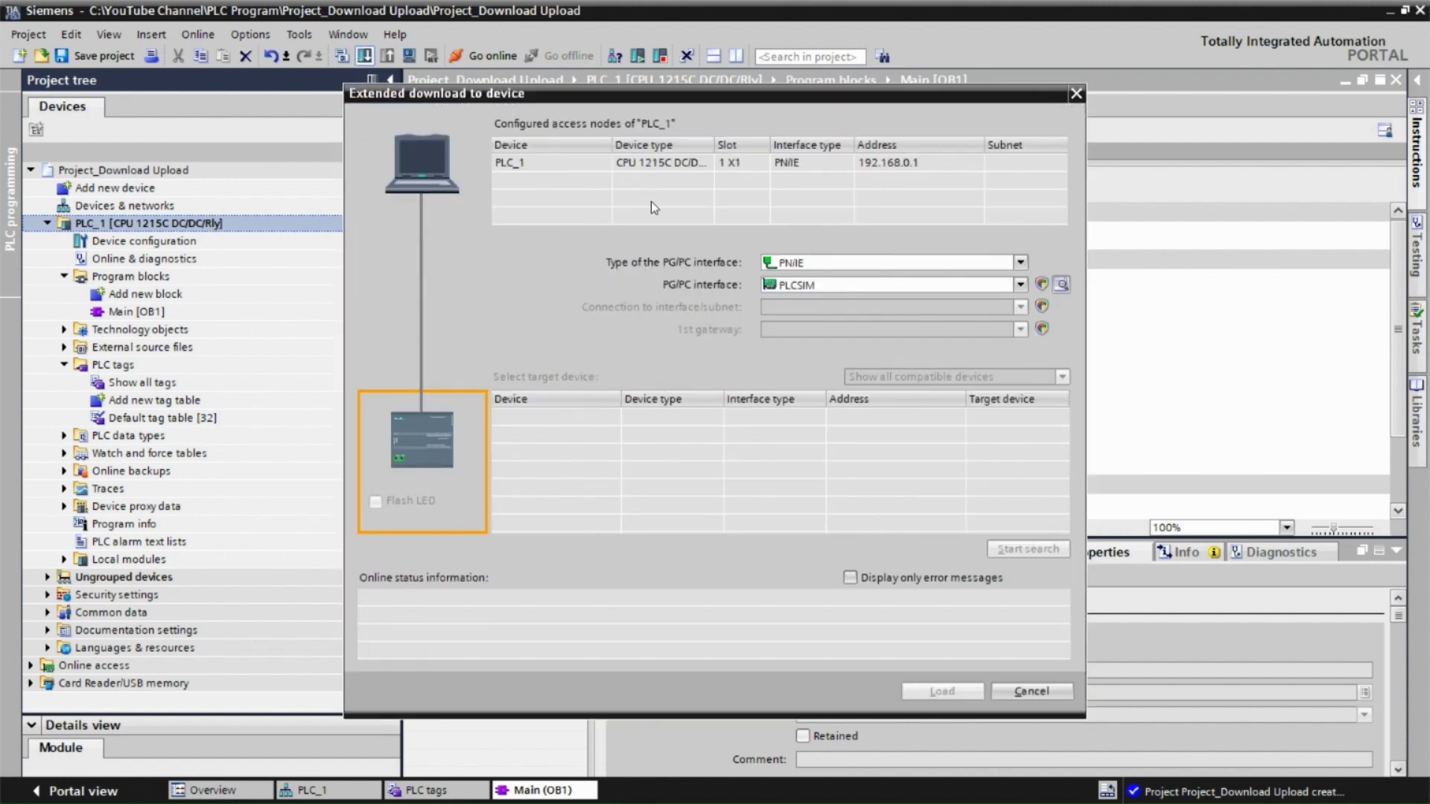
click(1018, 284)
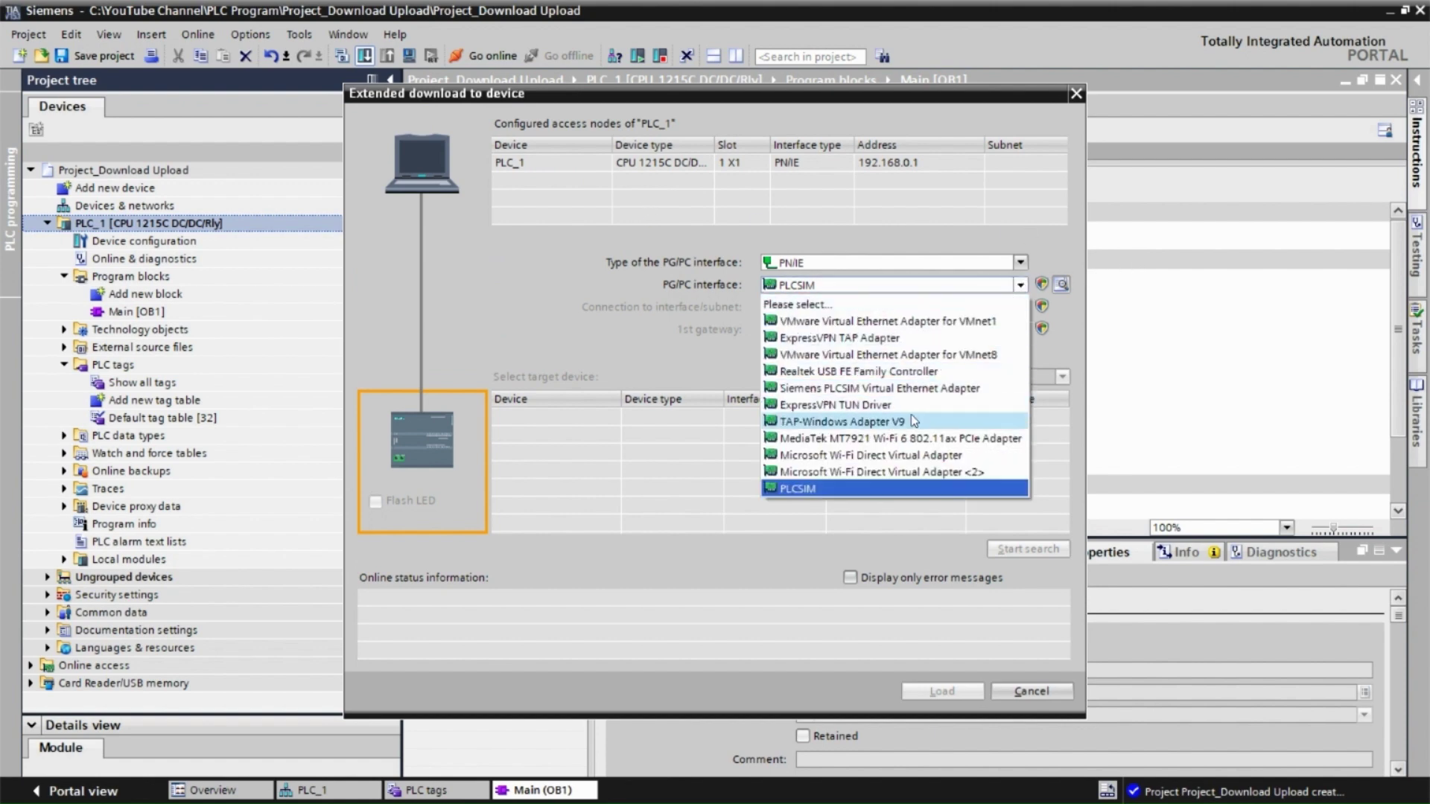
click(871, 372)
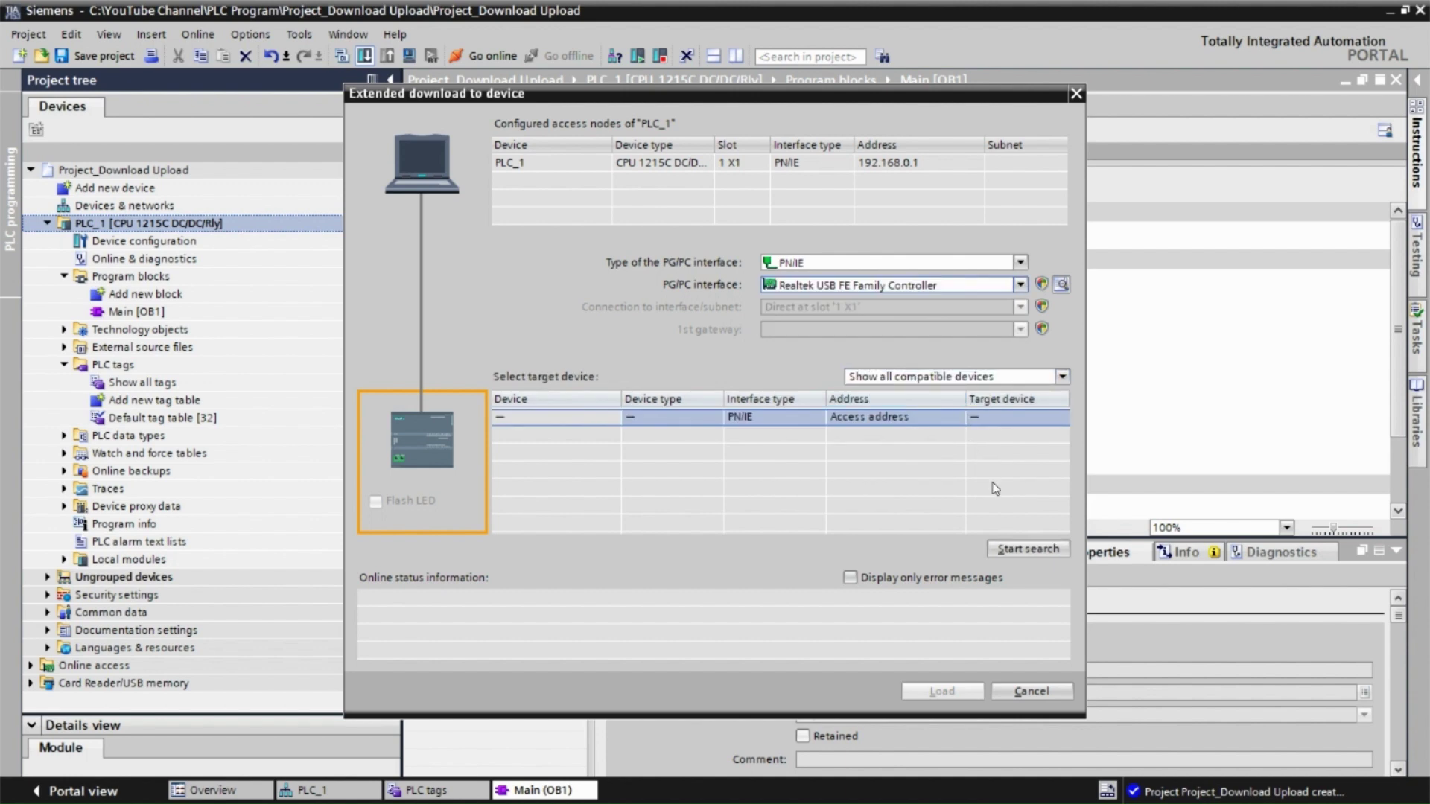
click(1030, 555)
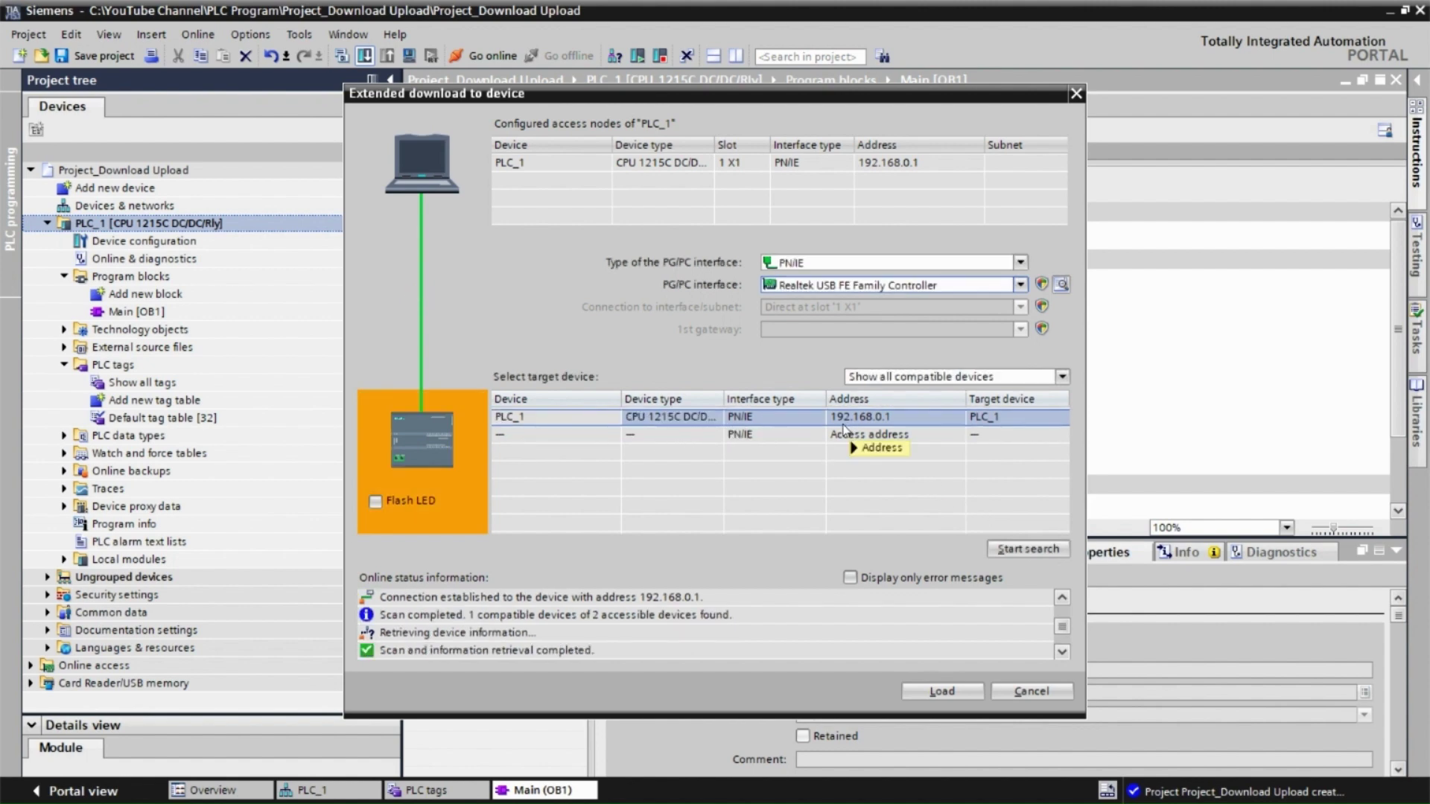
mouse_move(860, 429)
mouse_move(1192, 798)
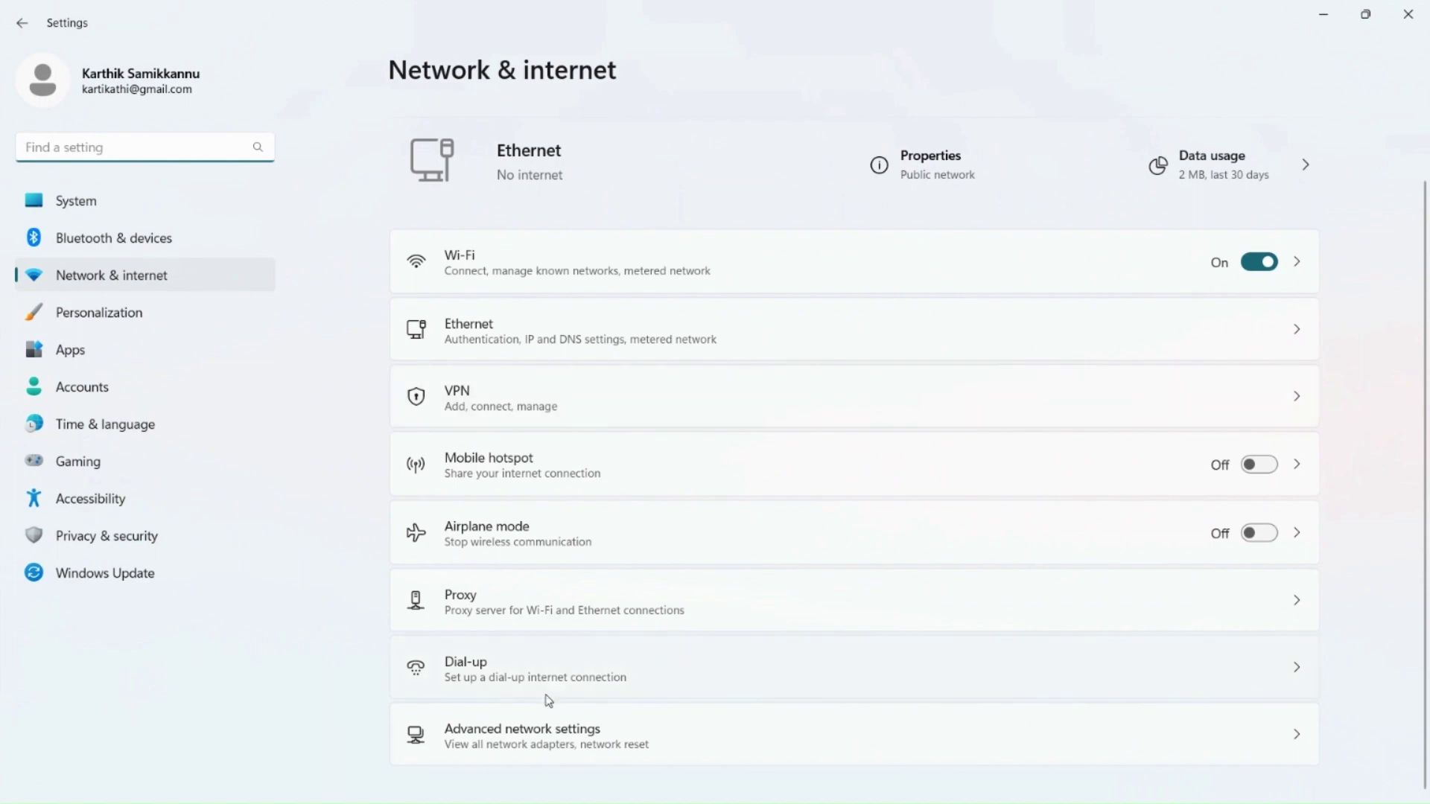
From Advanced network settings' adapter list, open the Ethernet adapter's properties
click(541, 737)
scroll(632, 492, down, 8)
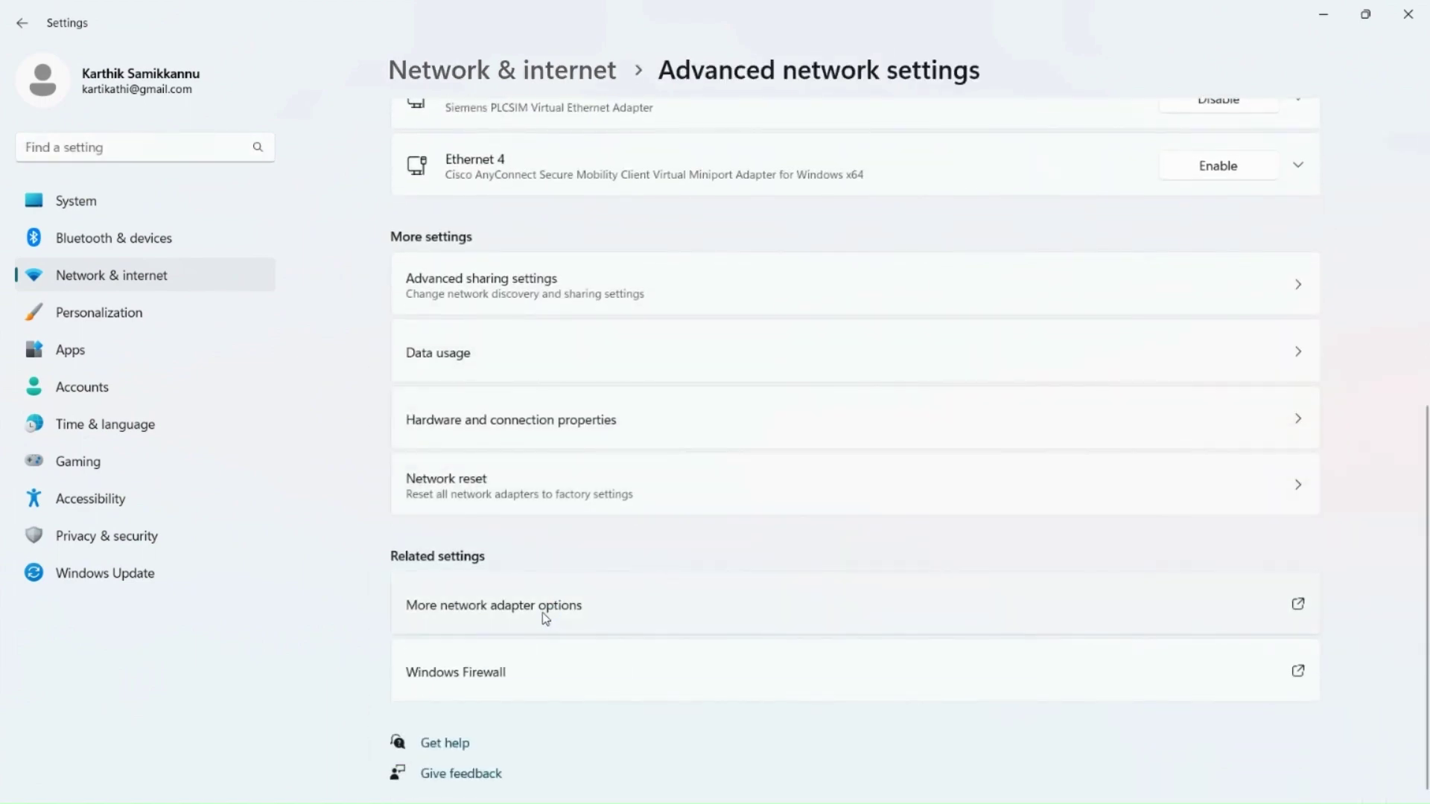
click(543, 613)
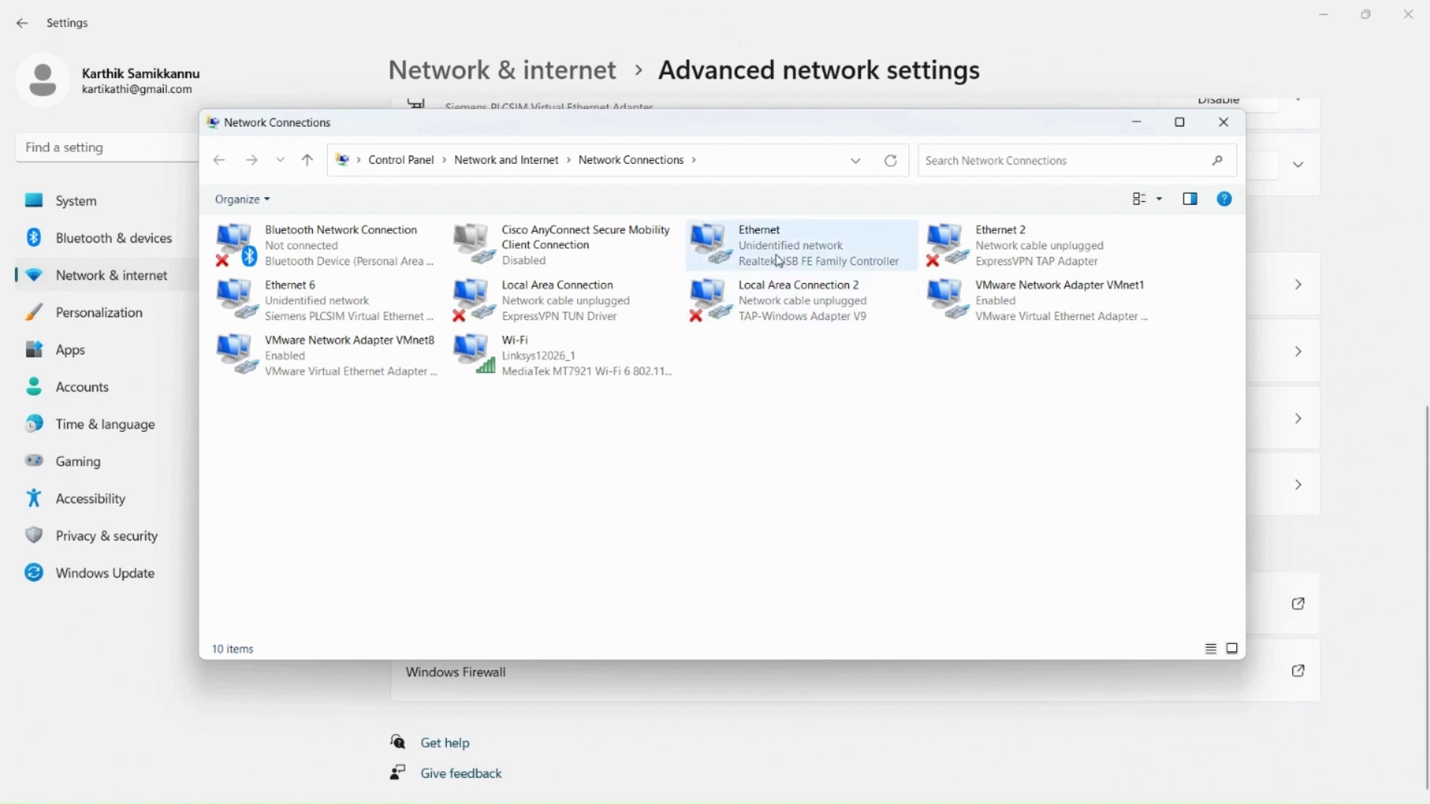
click(772, 256)
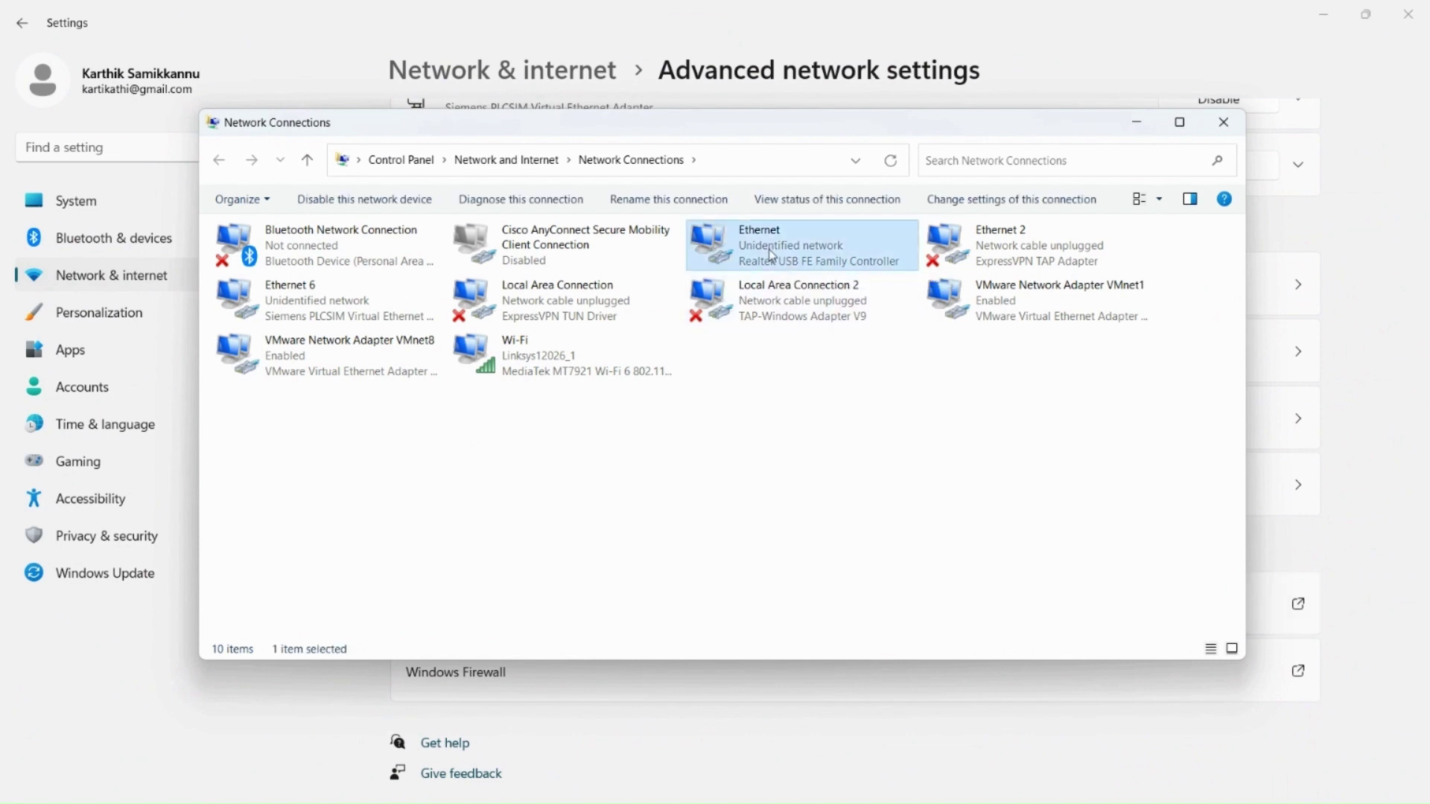
right_click(772, 256)
click(854, 426)
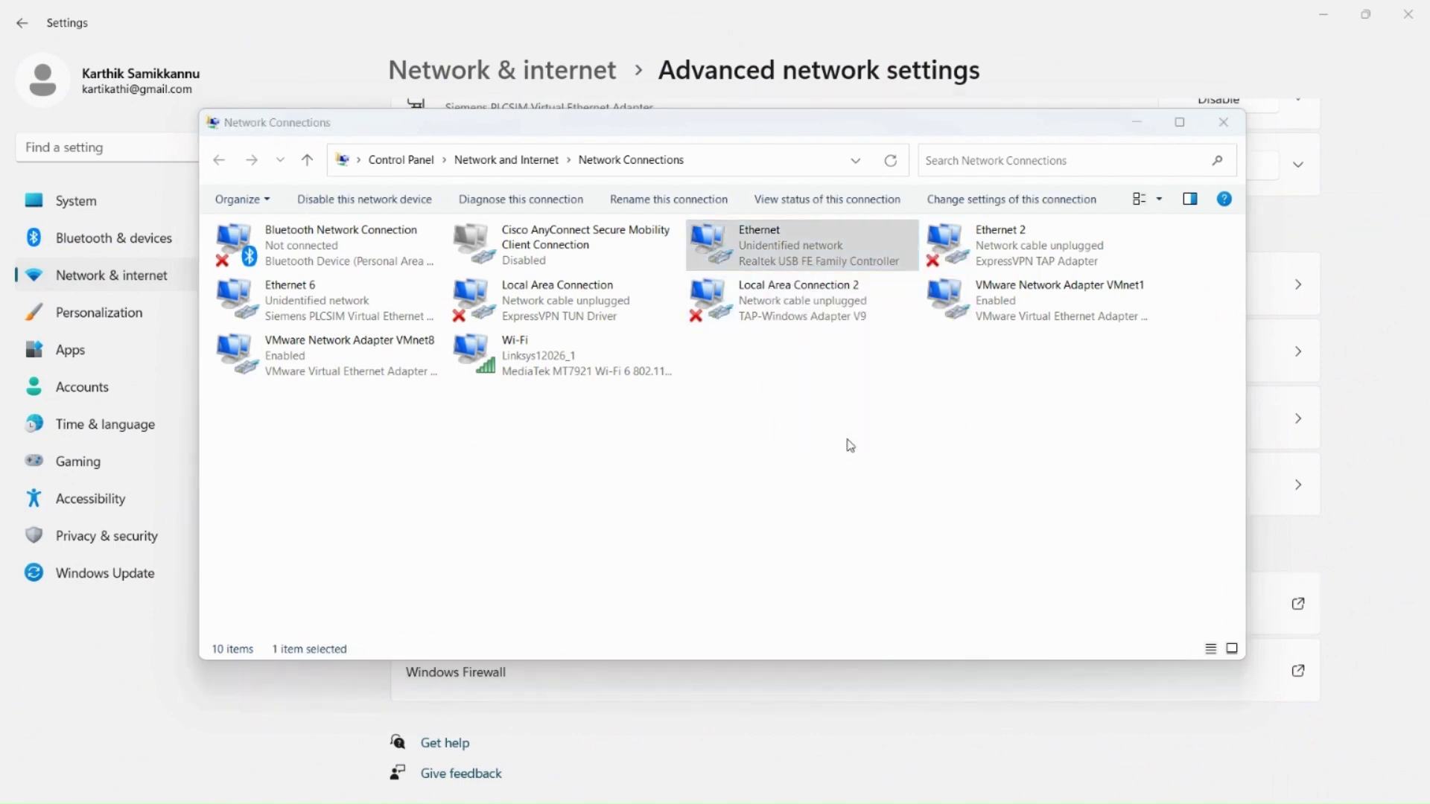
Set IPv4 to static 192.168.0.15 with mask 255.255.255.0, then close the adapter windows
drag(531, 383, 531, 403)
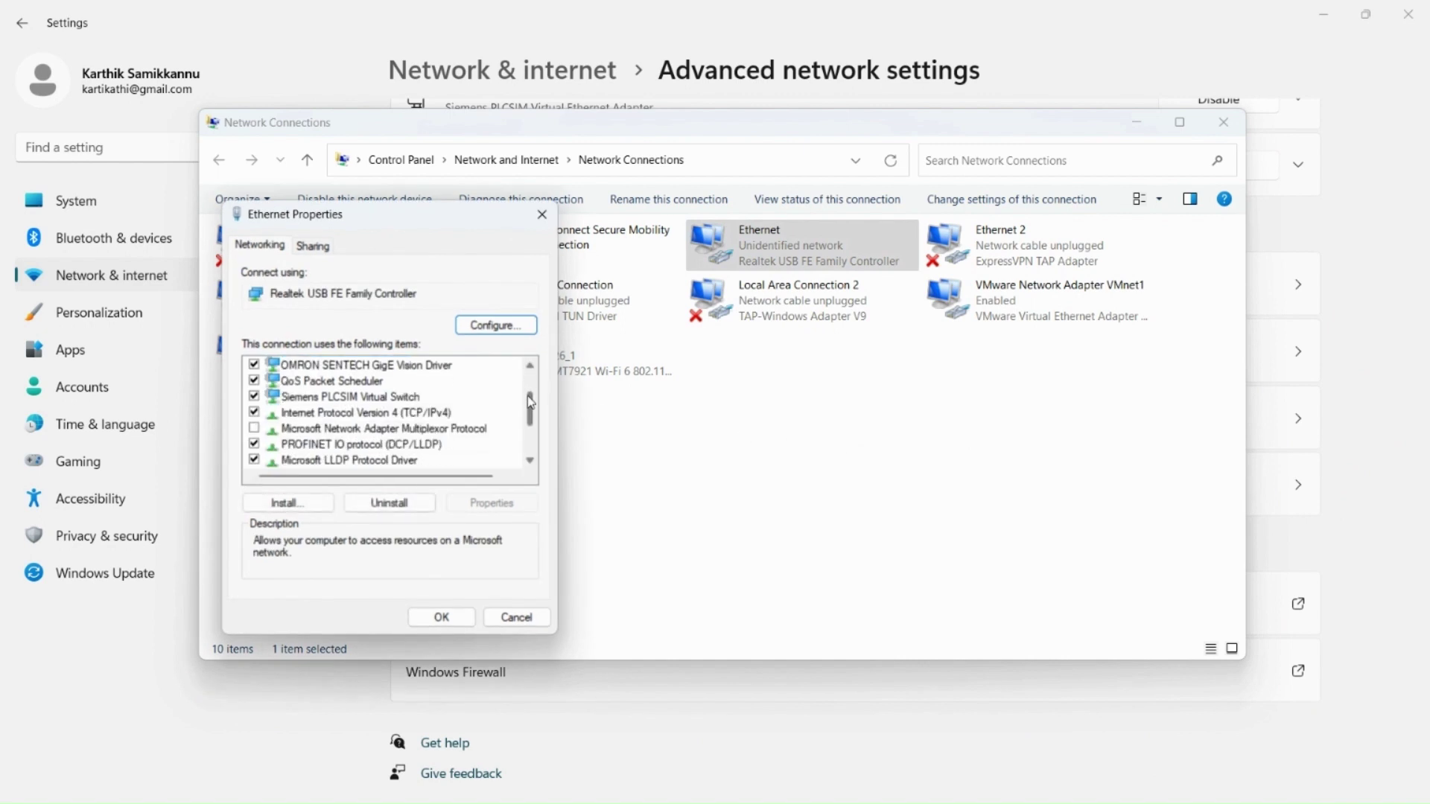
click(395, 413)
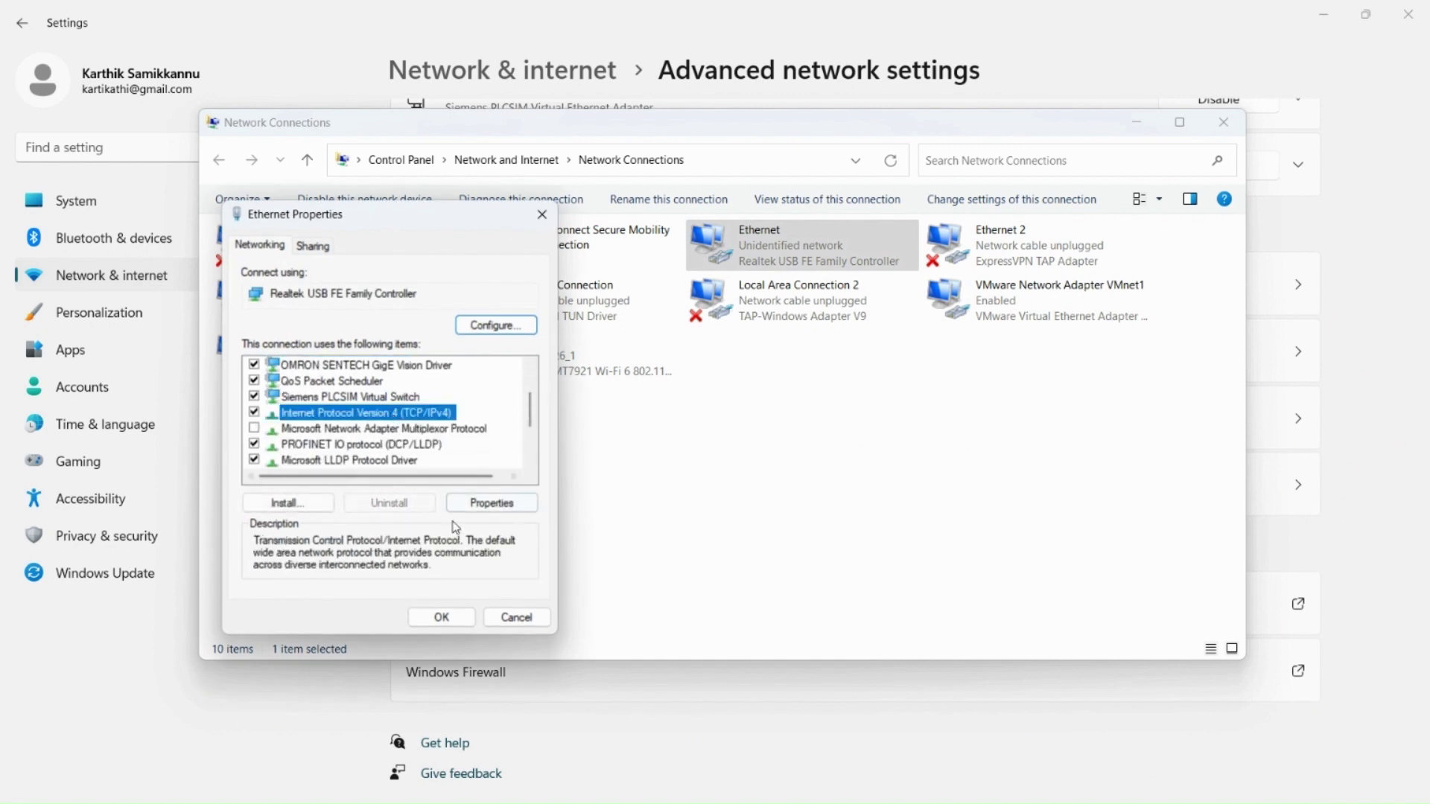
click(488, 504)
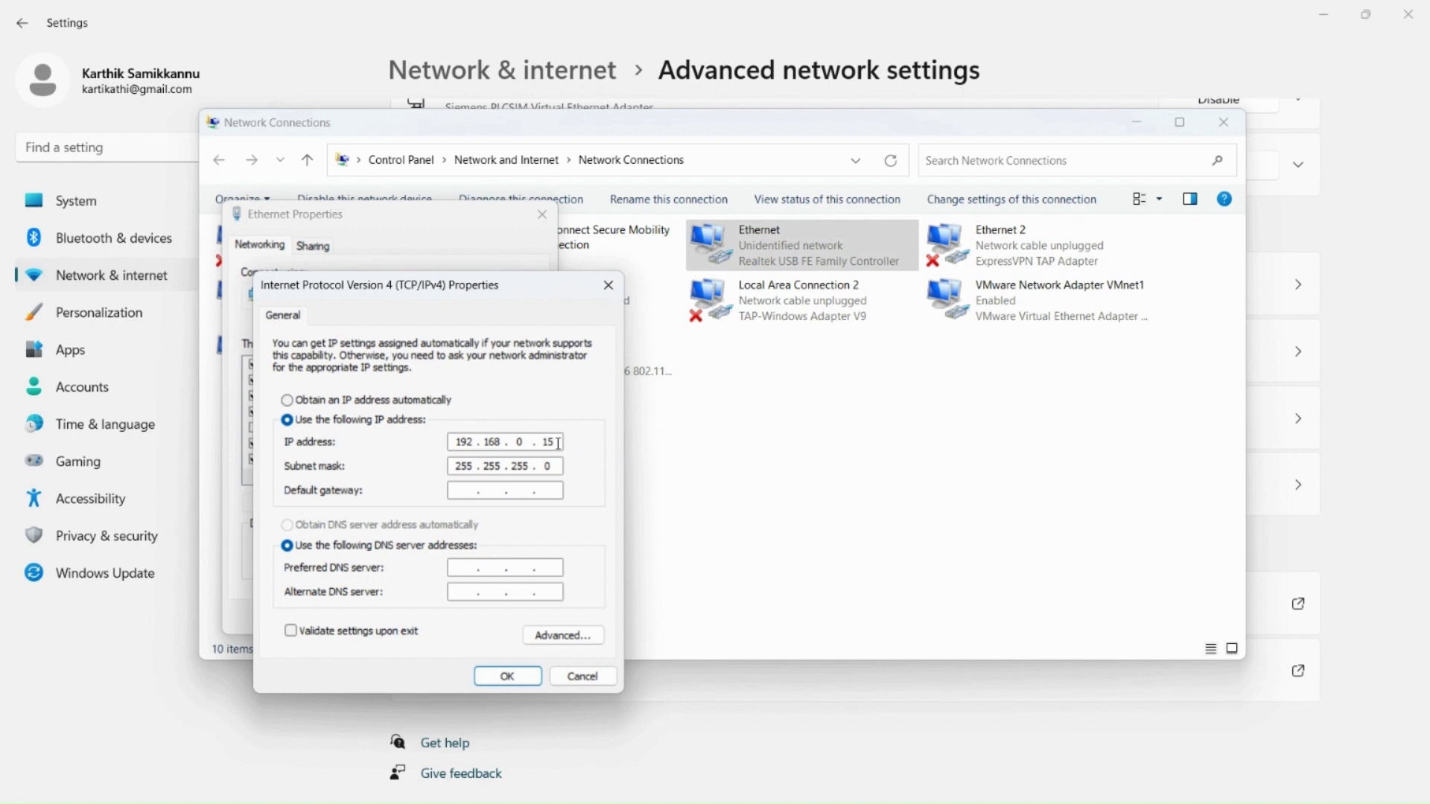
click(510, 678)
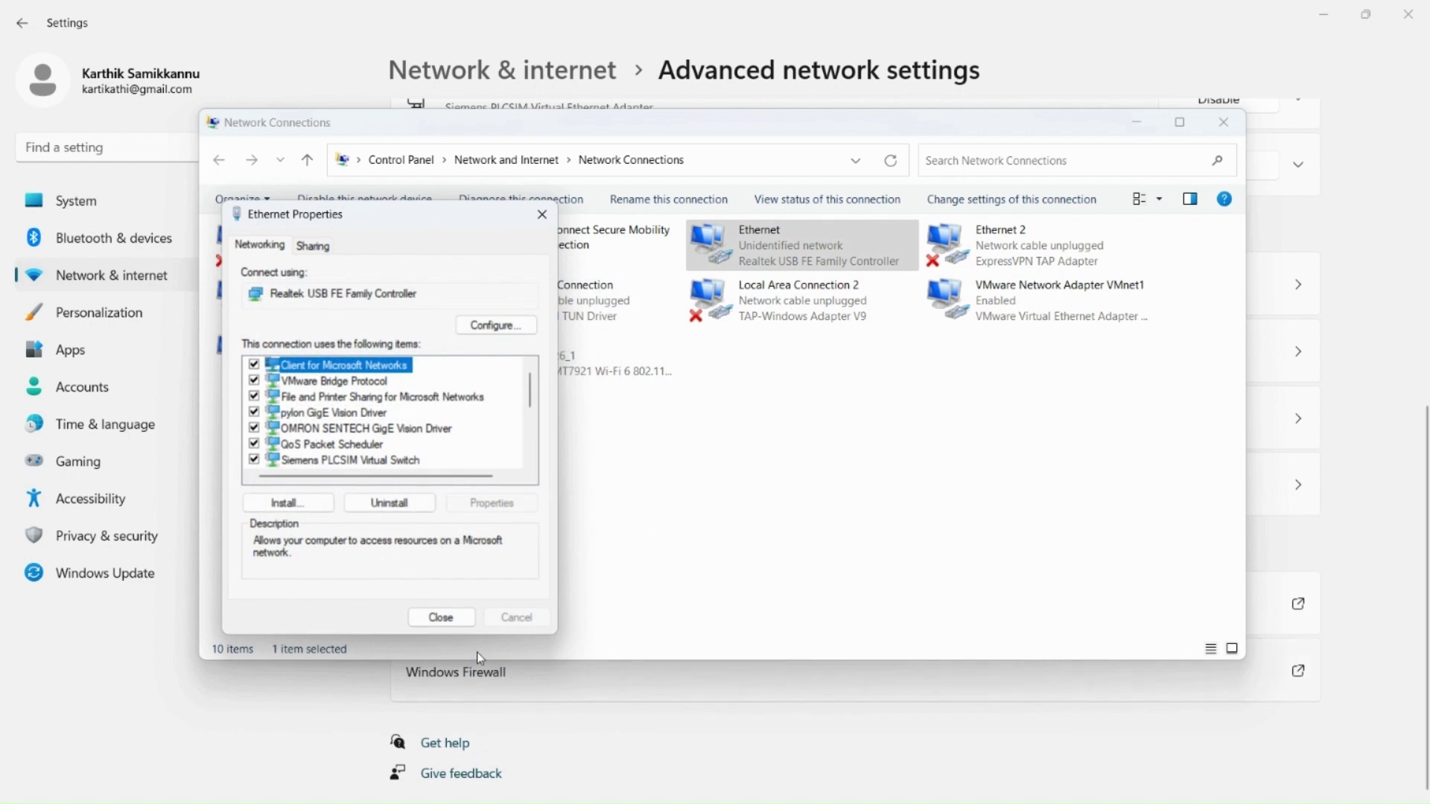
click(441, 617)
click(1224, 123)
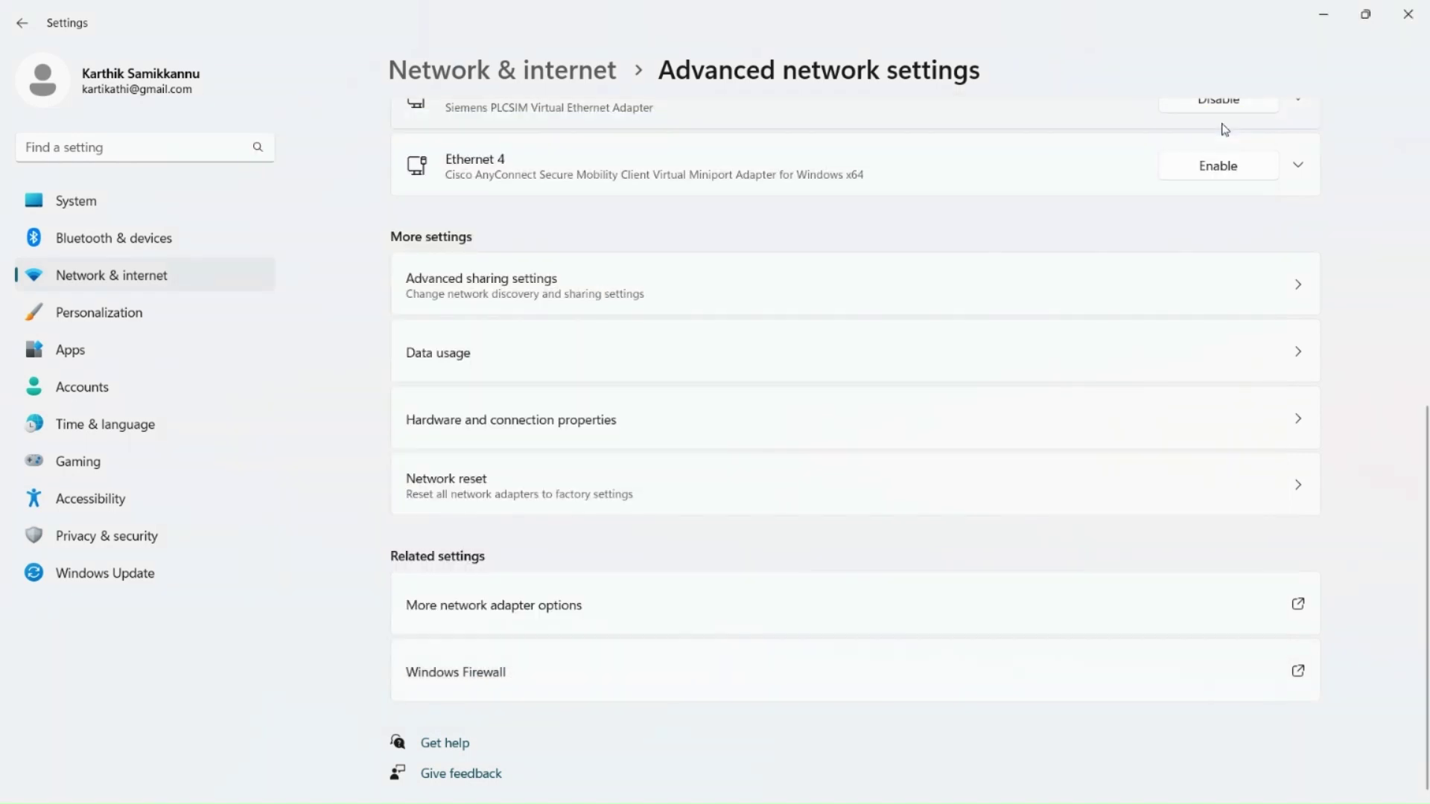
Close Windows Settings and start loading the program to PLC_1 from Extended download to device
click(1408, 14)
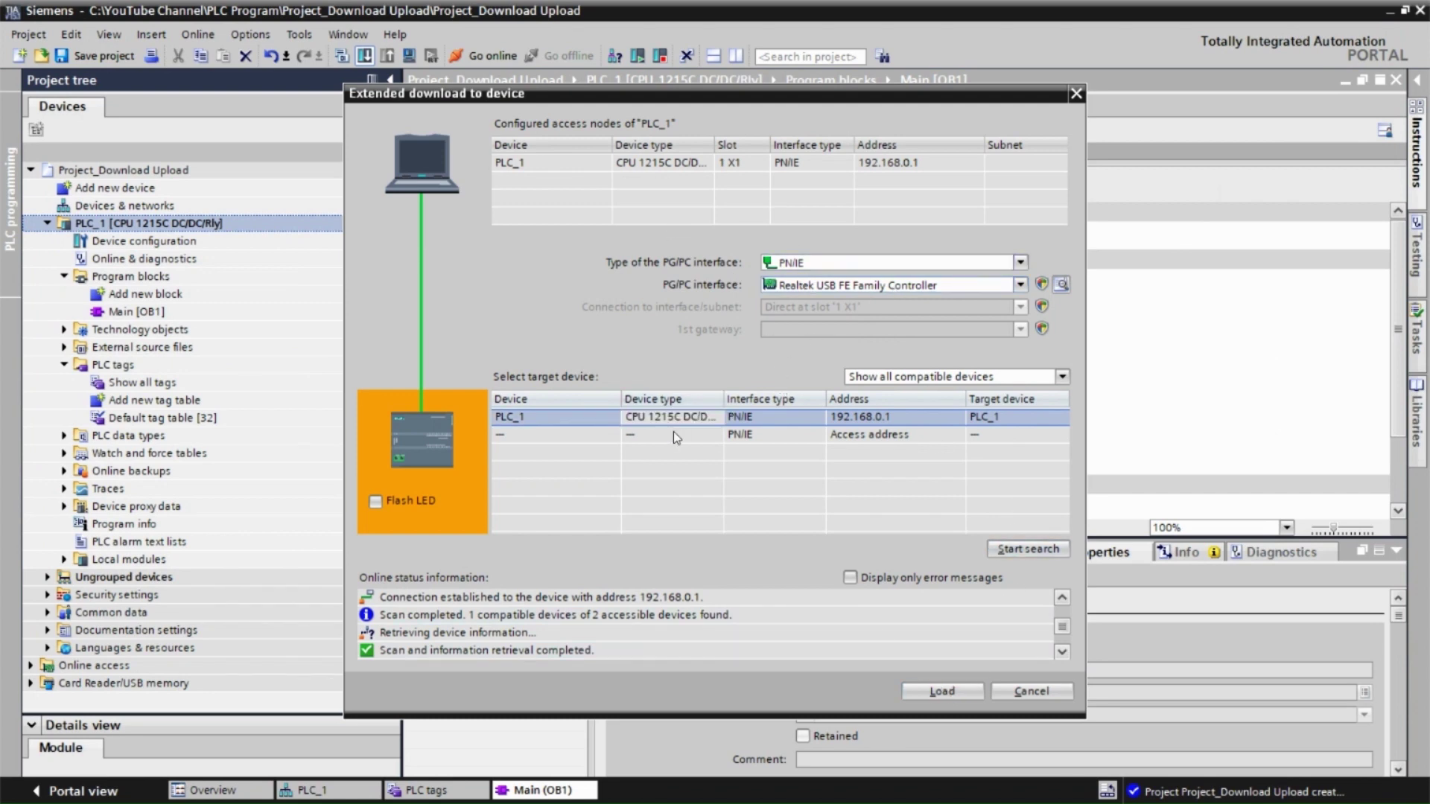
click(941, 692)
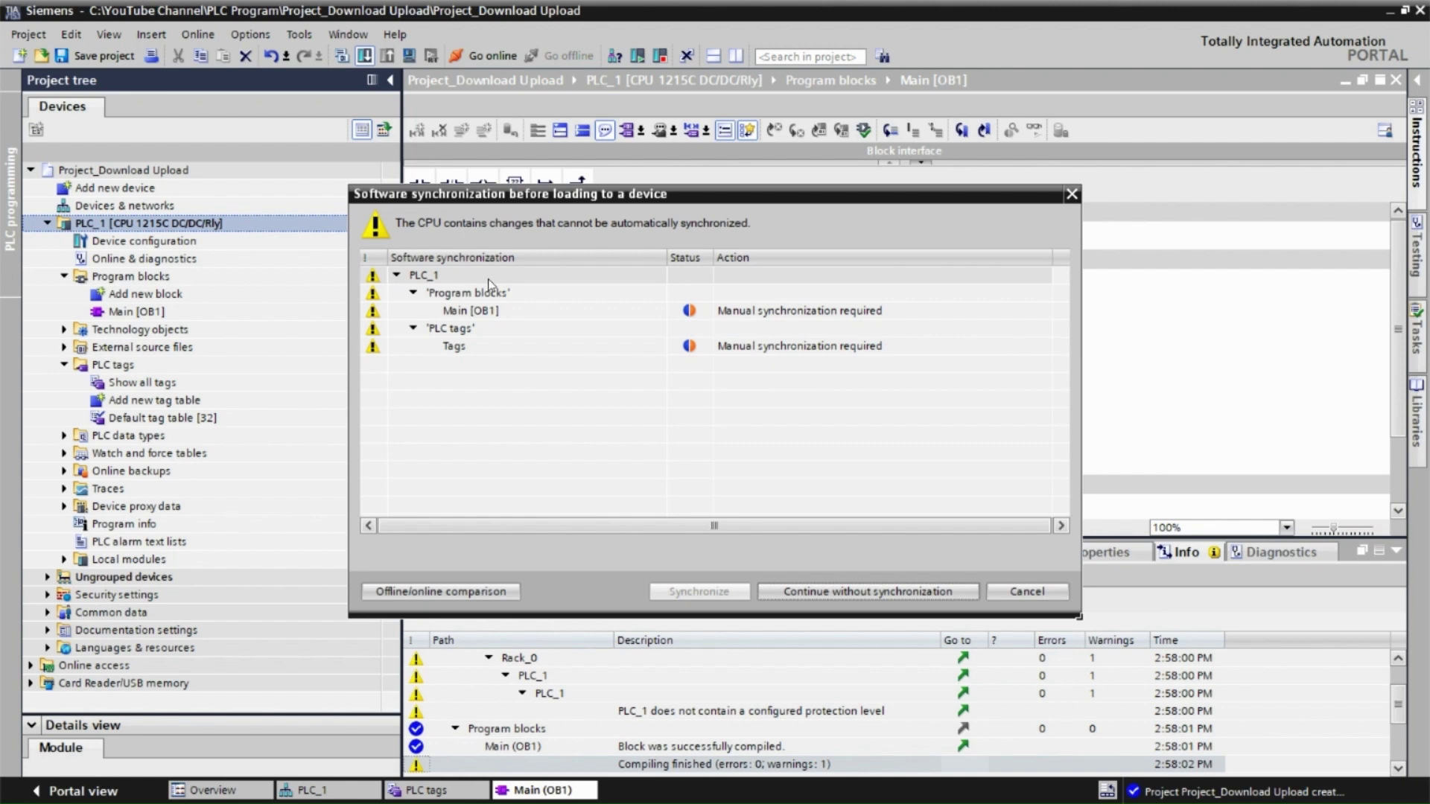
Continue without synchronizing, set Stop modules to Stop all, and download to PLC_1
click(838, 590)
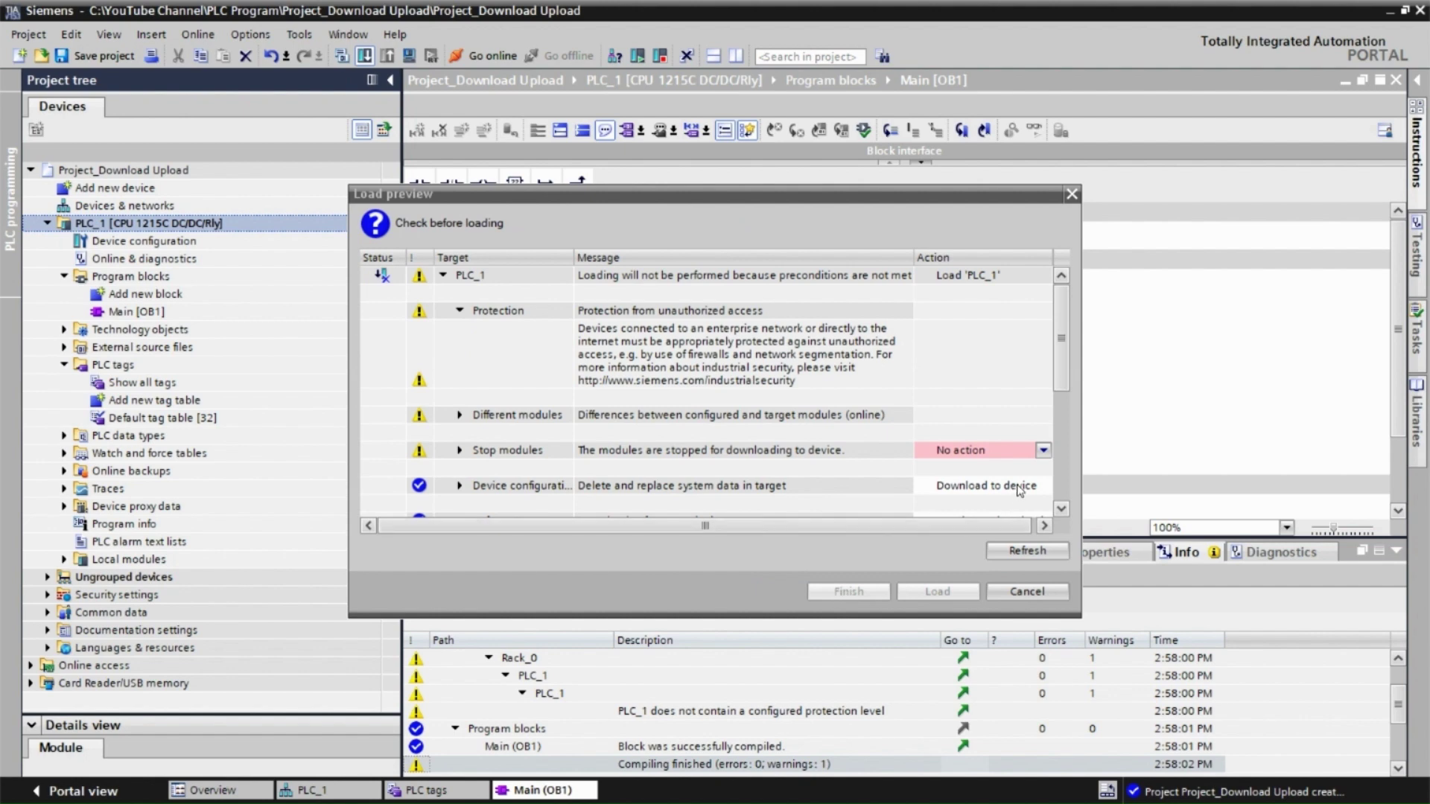
click(1044, 451)
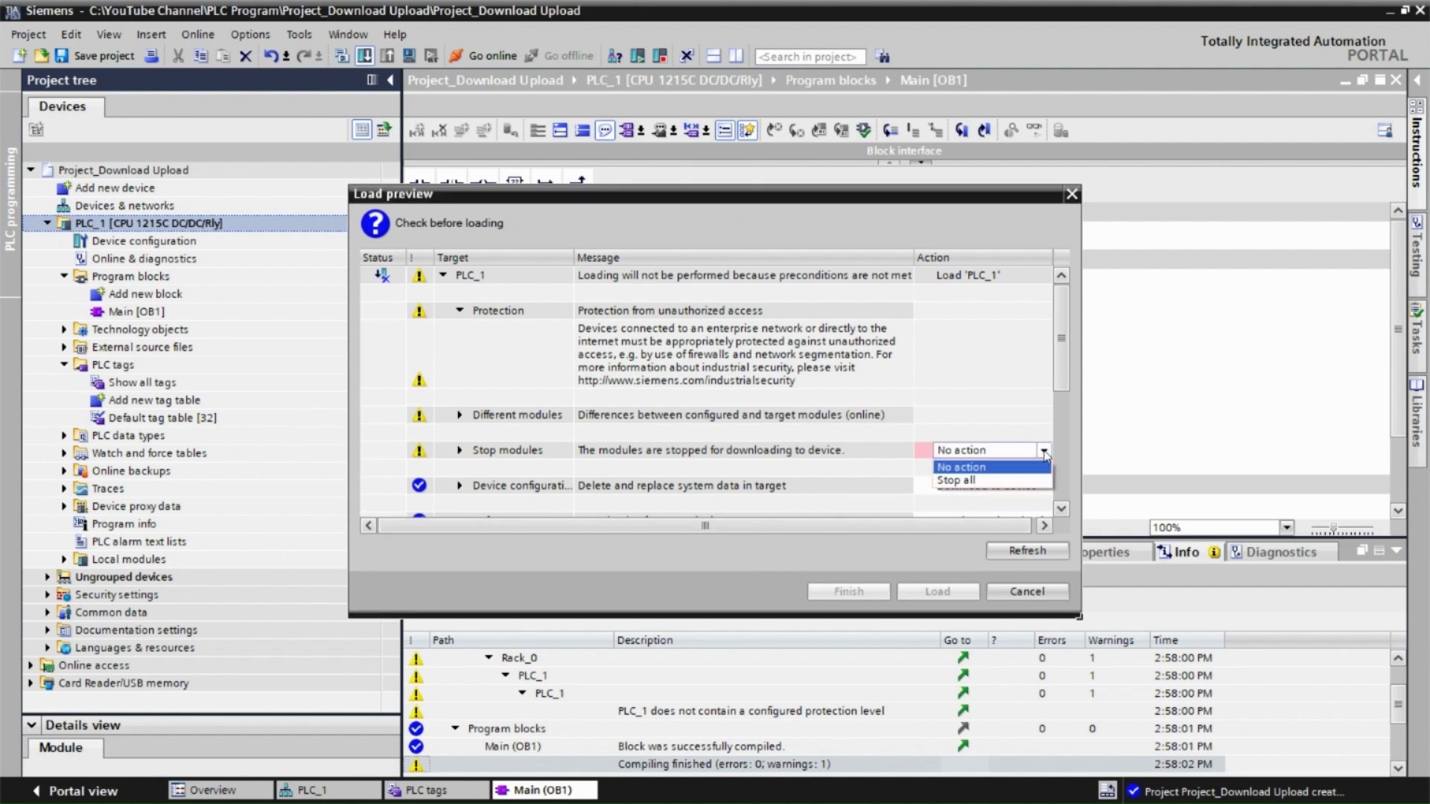
click(1008, 480)
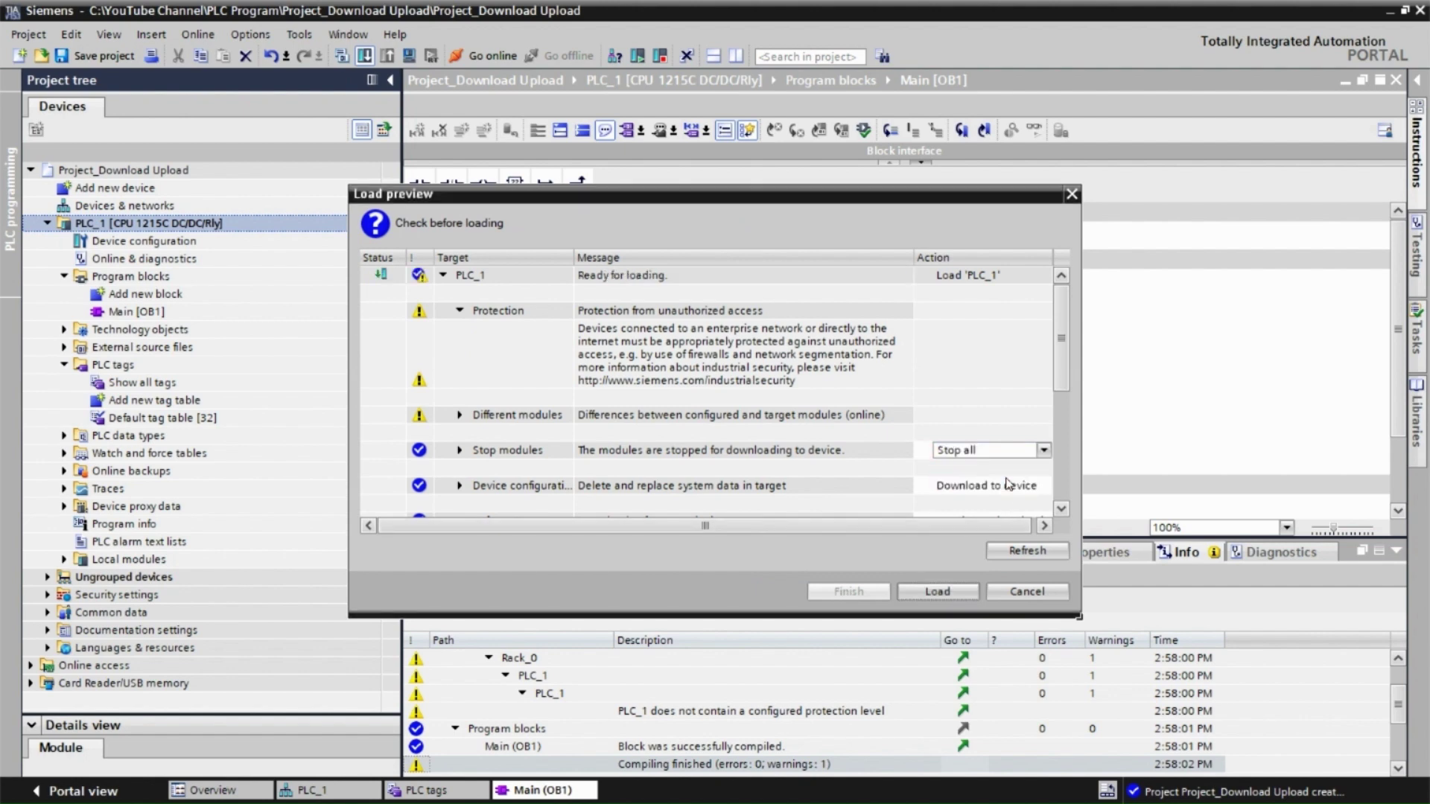
click(930, 596)
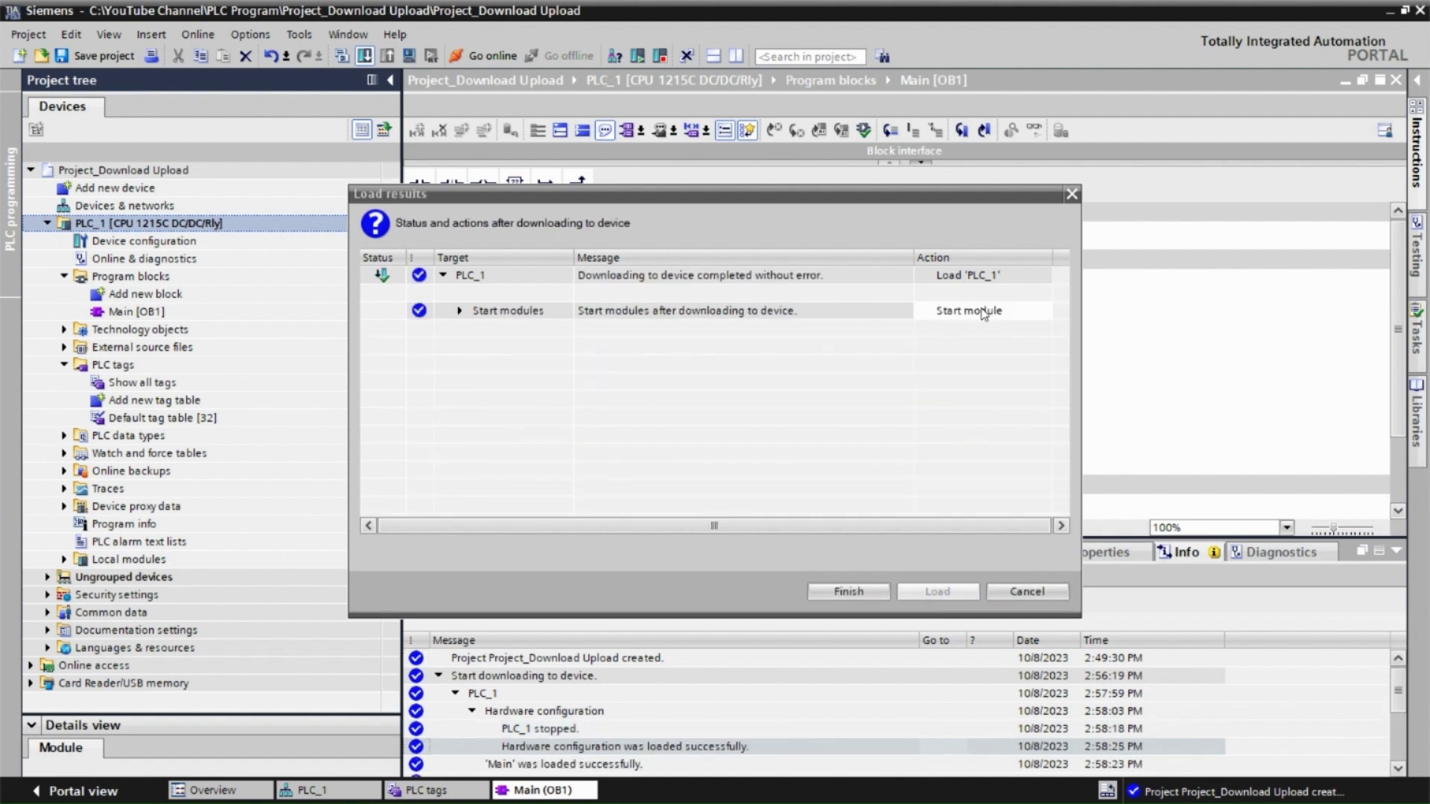
Finish the load, turn monitoring on for Network 1, and collapse the Inspector window
click(847, 592)
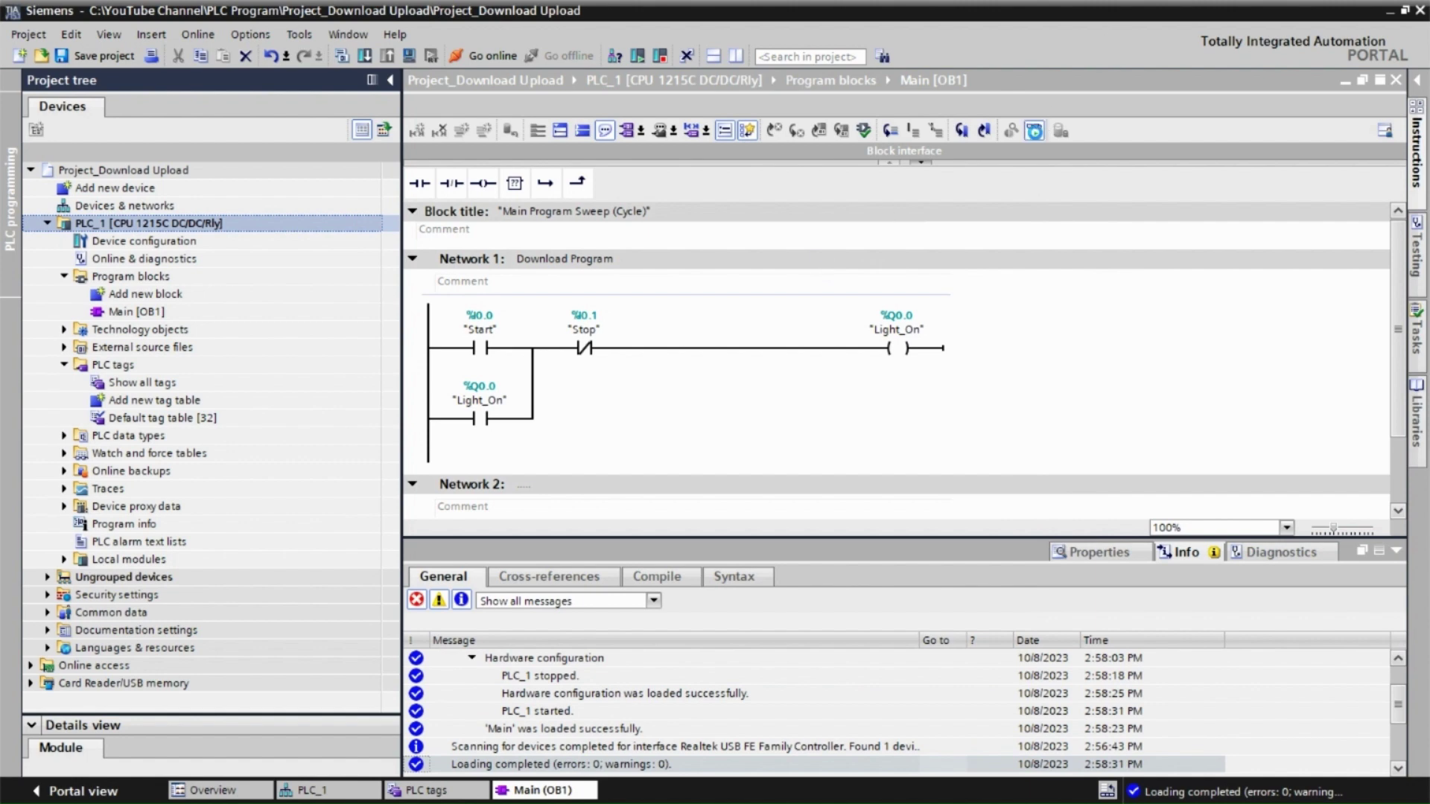
click(1034, 132)
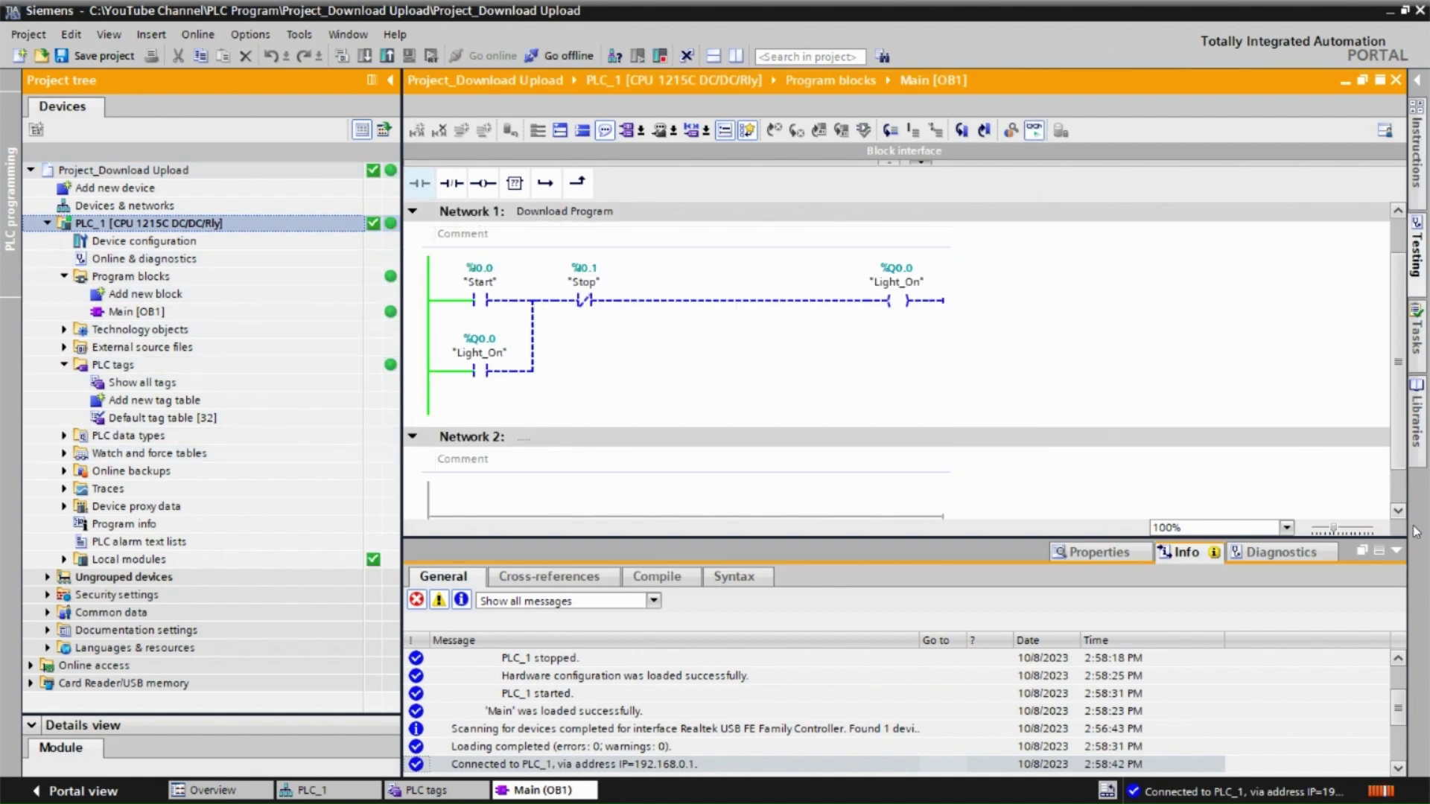
click(1397, 551)
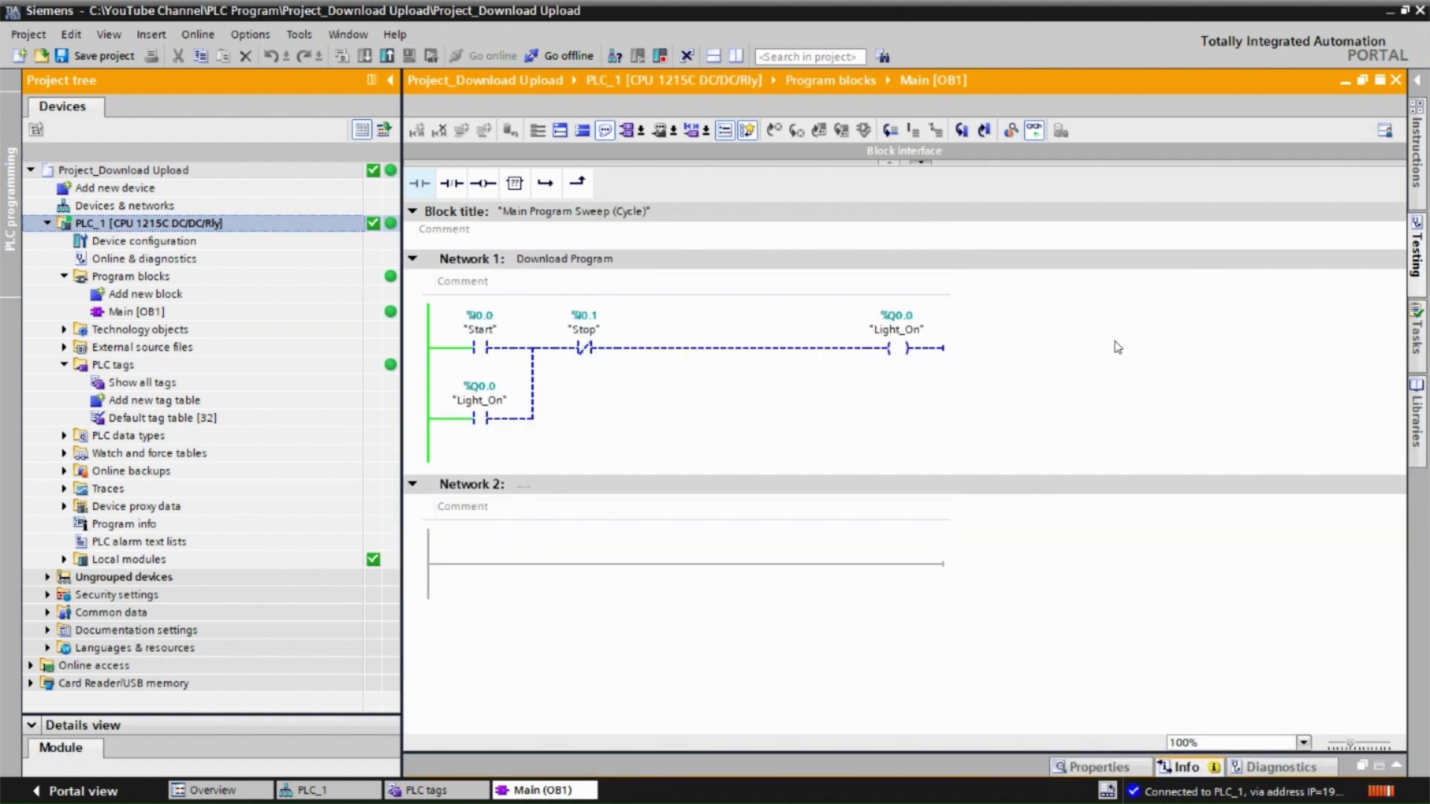
click(742, 393)
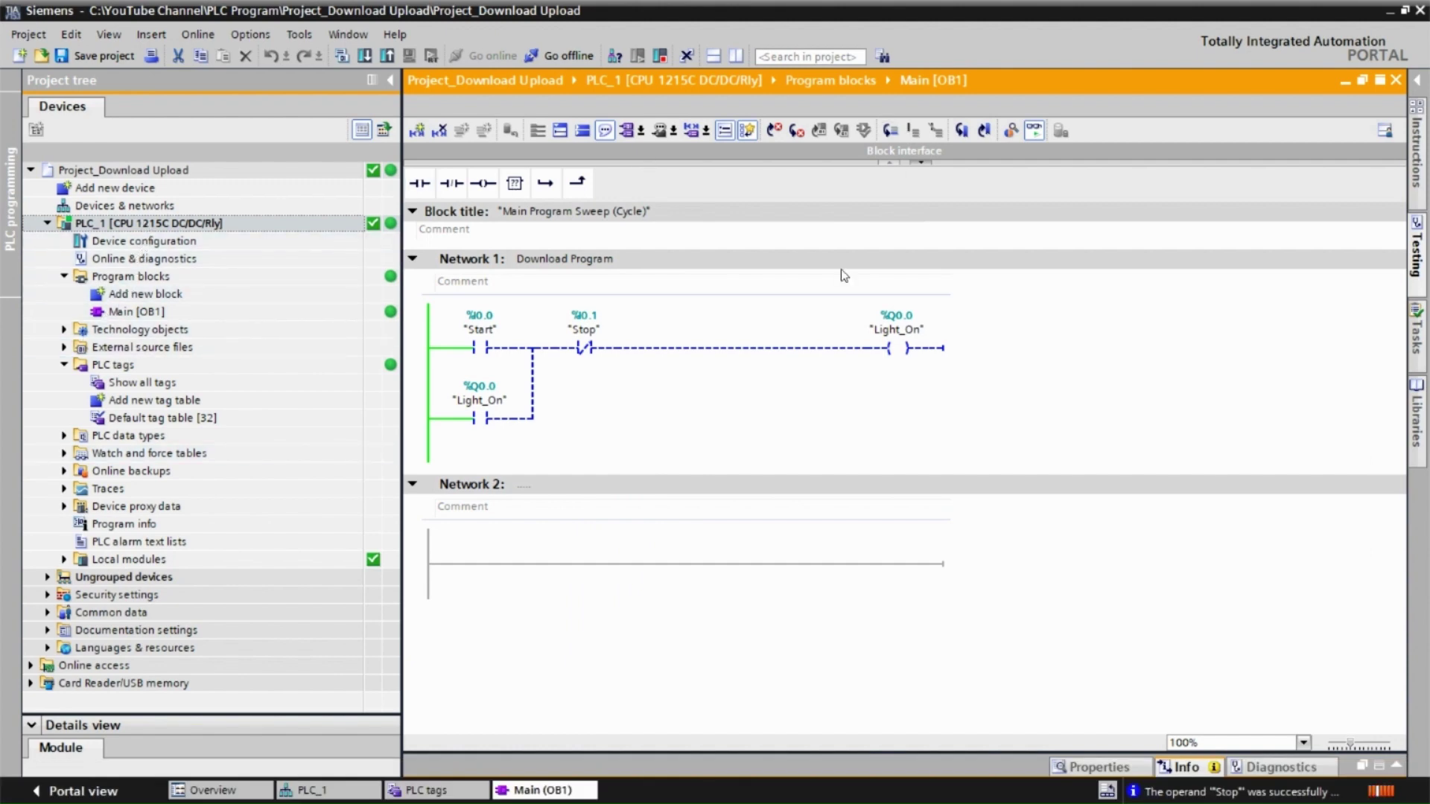
Turn monitoring off, confirm going offline, and save the download project
click(1037, 132)
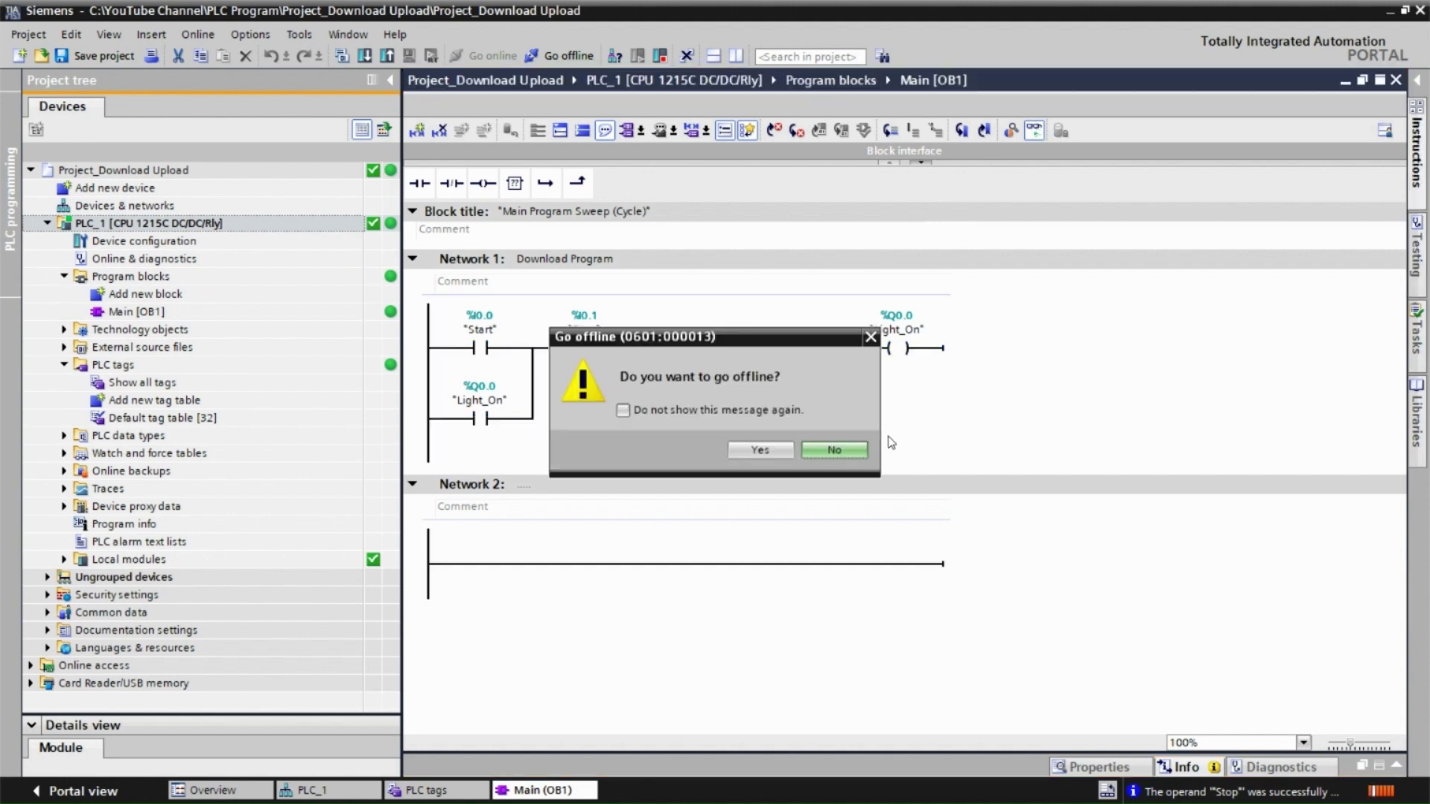
click(761, 450)
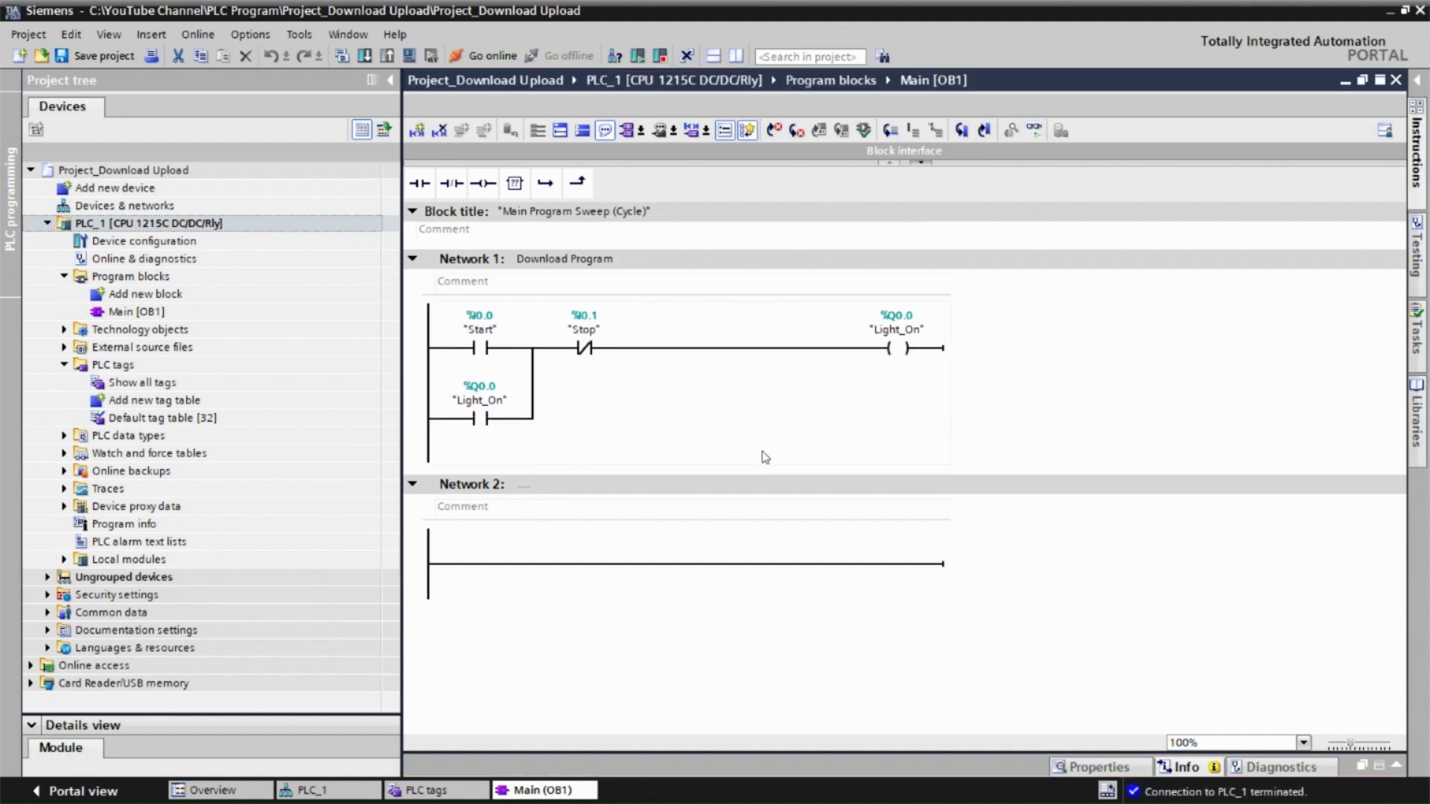
click(95, 57)
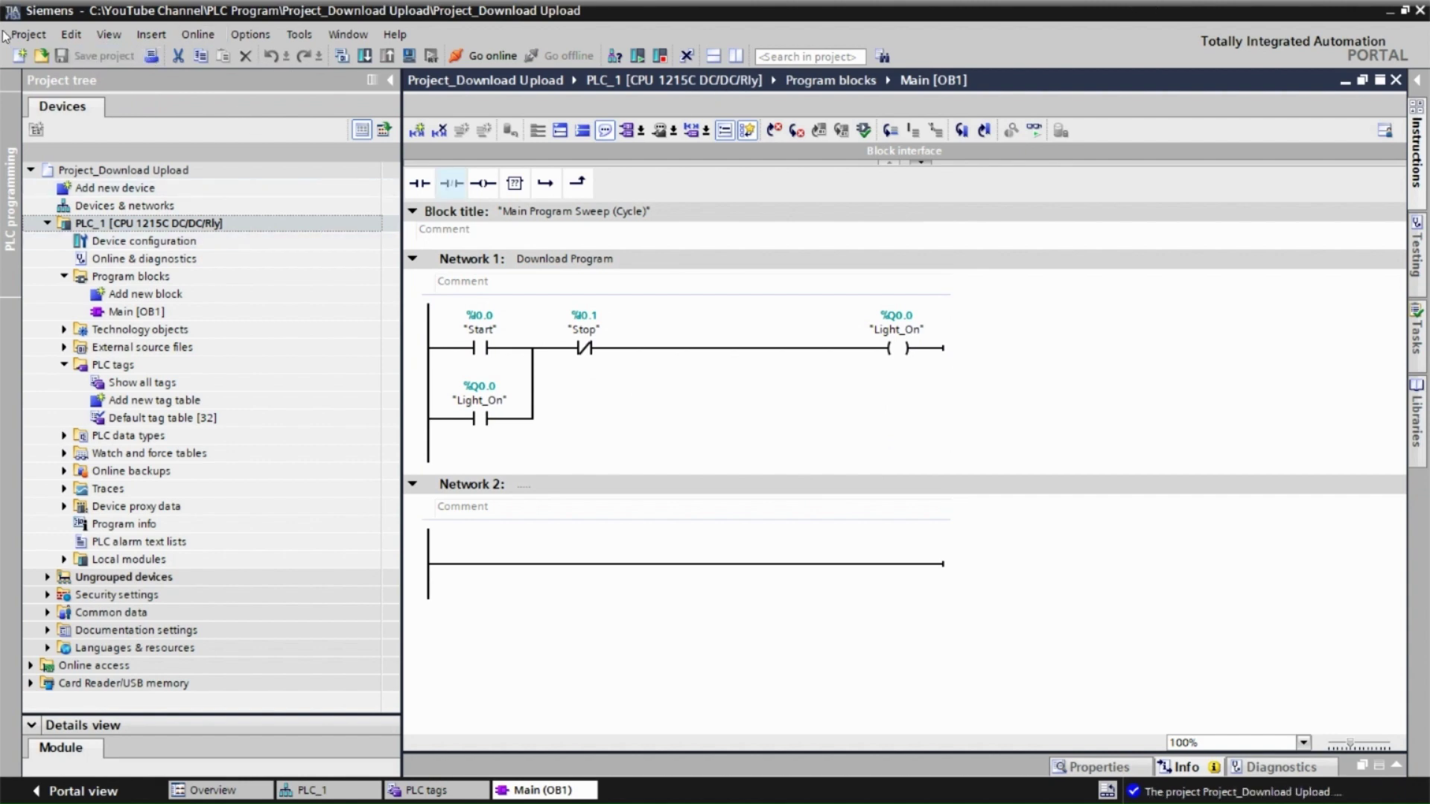
Create a new project named Project_Upload
click(27, 35)
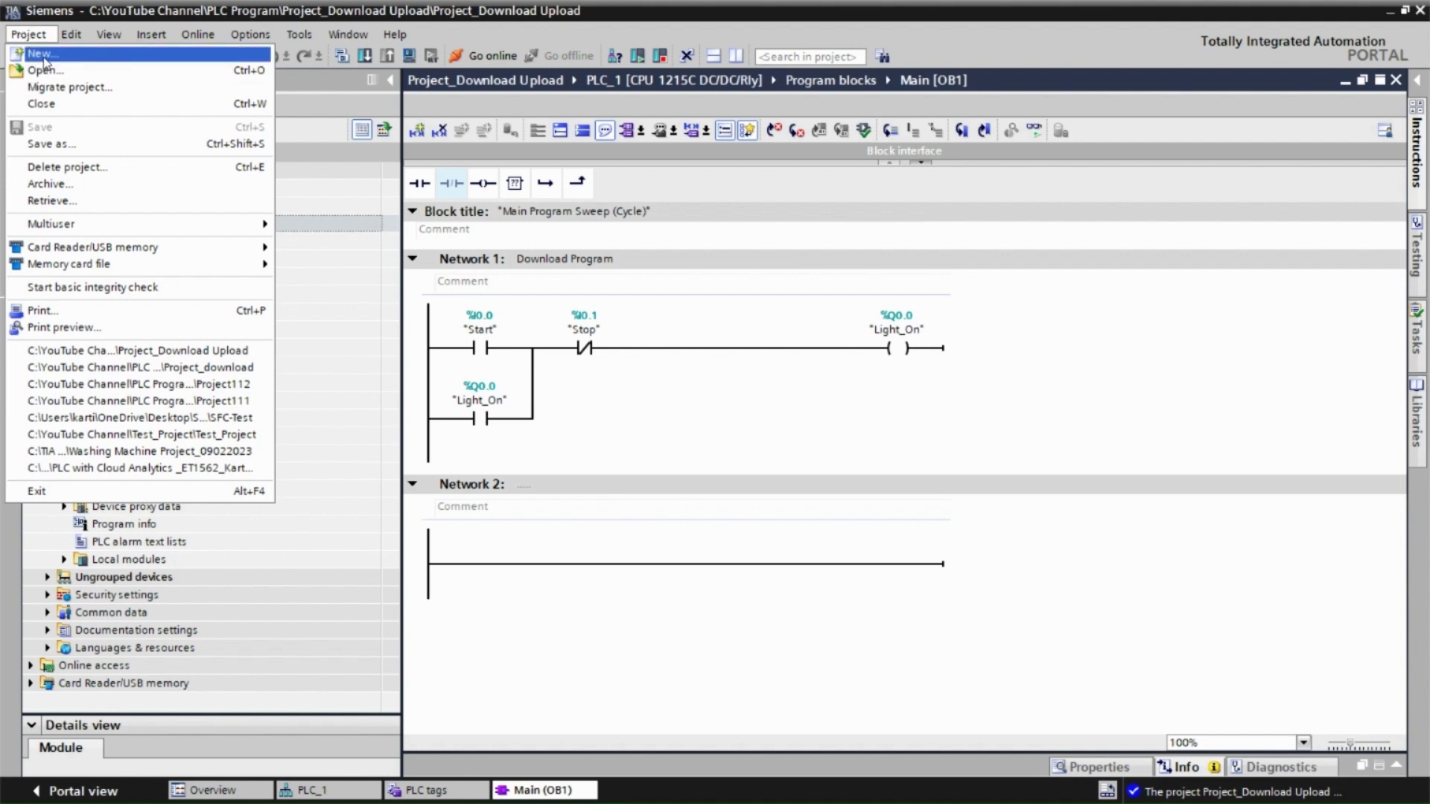
click(43, 56)
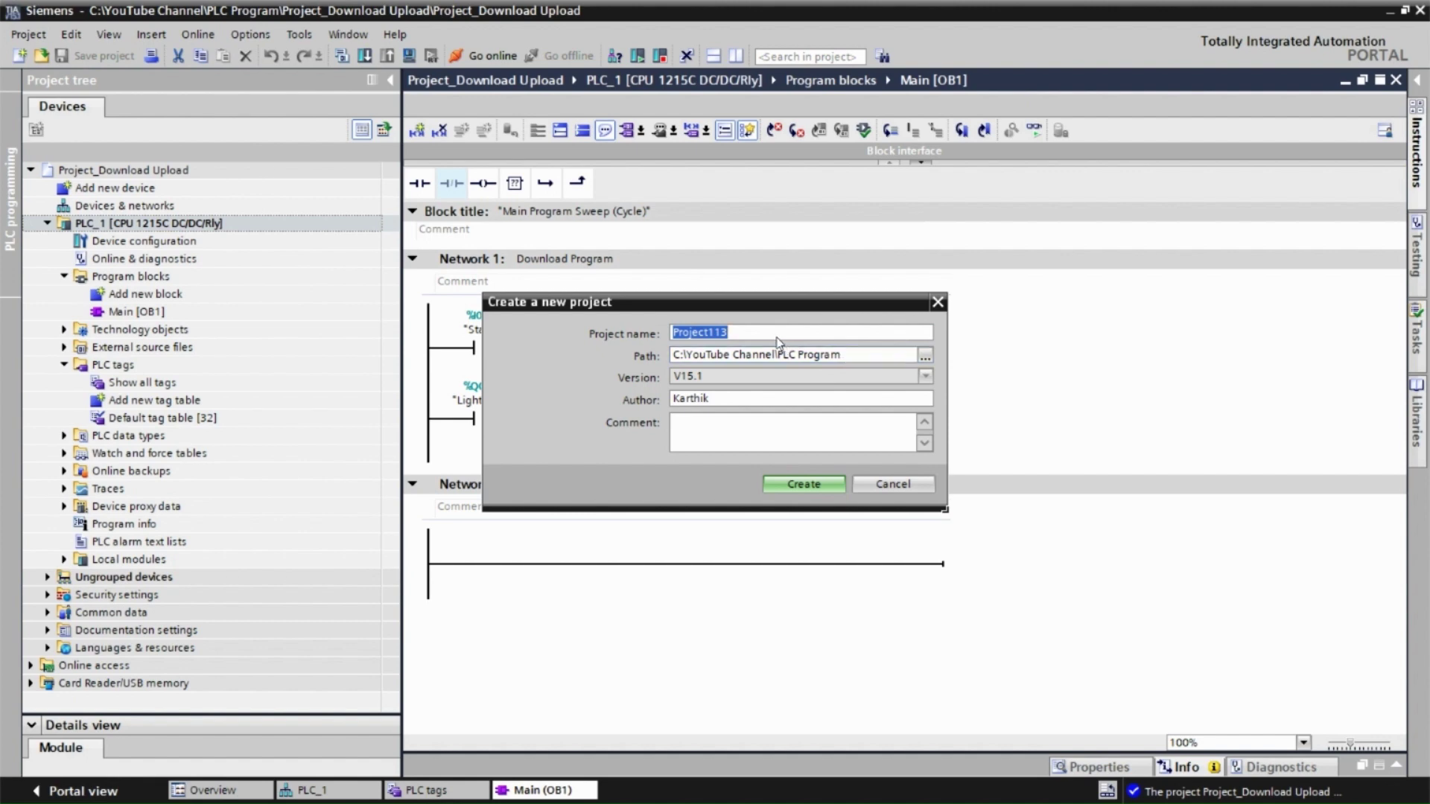
click(751, 335)
key(BackSpace)
key(BackSpace)
key(BackSpace)
text(_Upload)
click(814, 485)
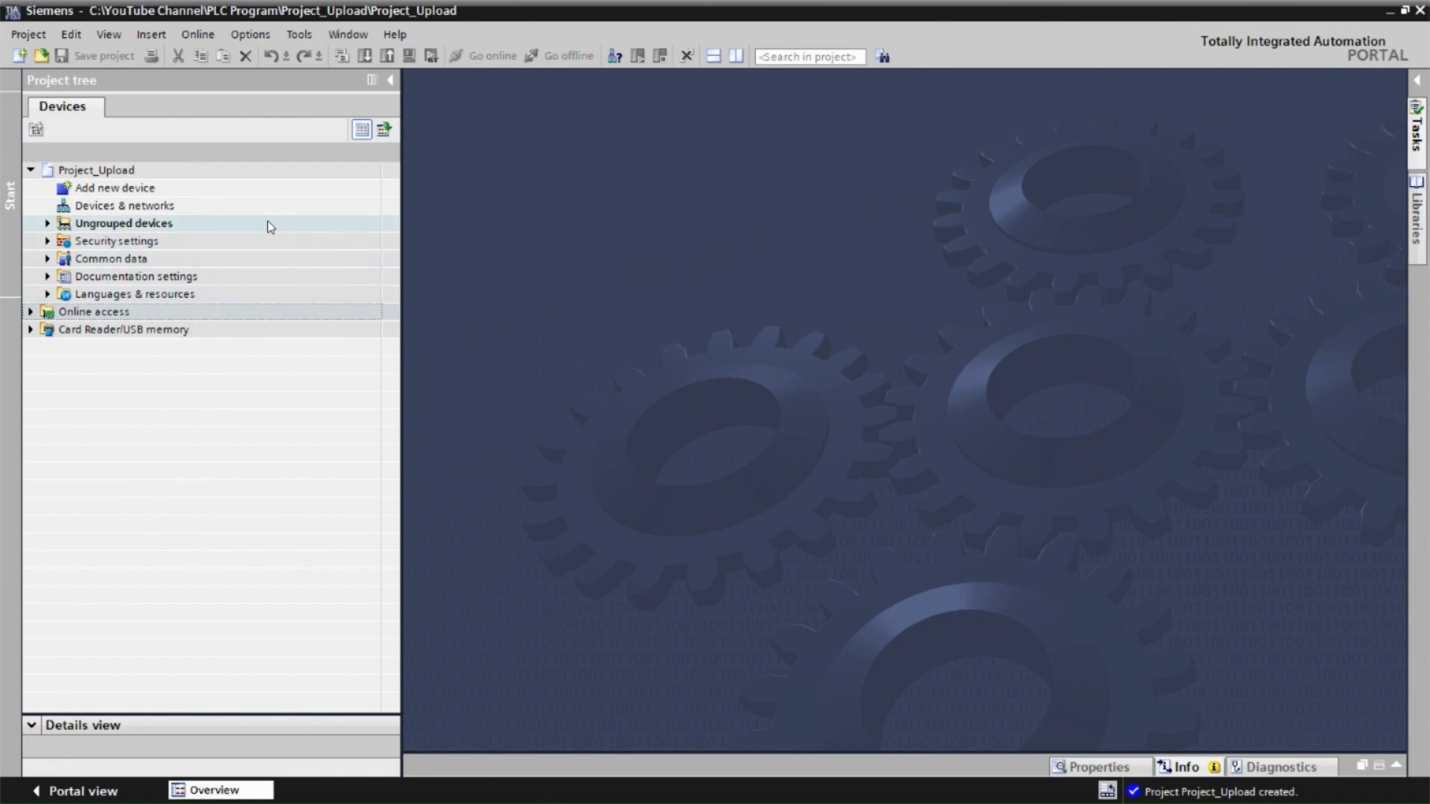
Scan the Realtek USB FE Family Controller for accessible devices and expand plc_1 [192.168.0.1]
click(33, 314)
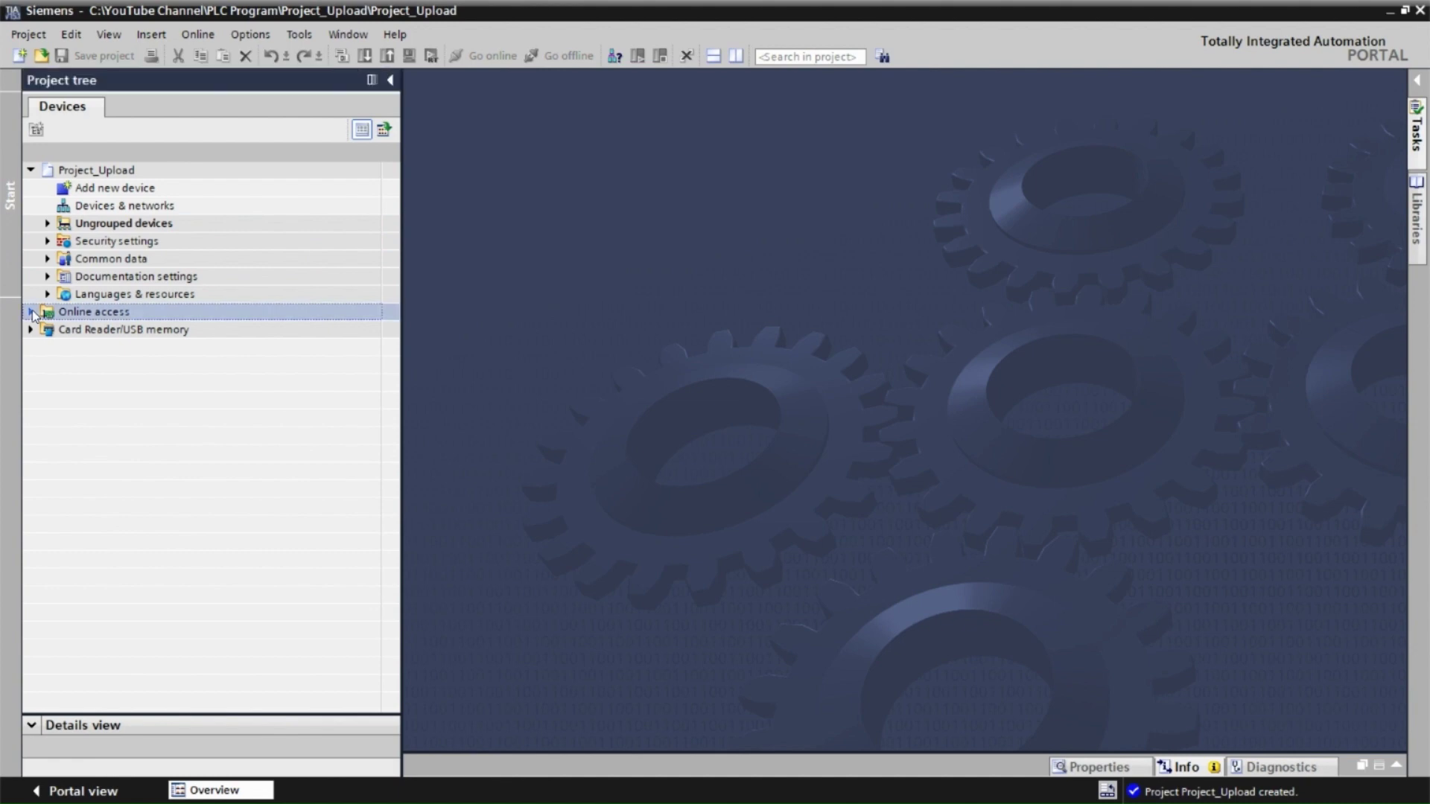
click(31, 312)
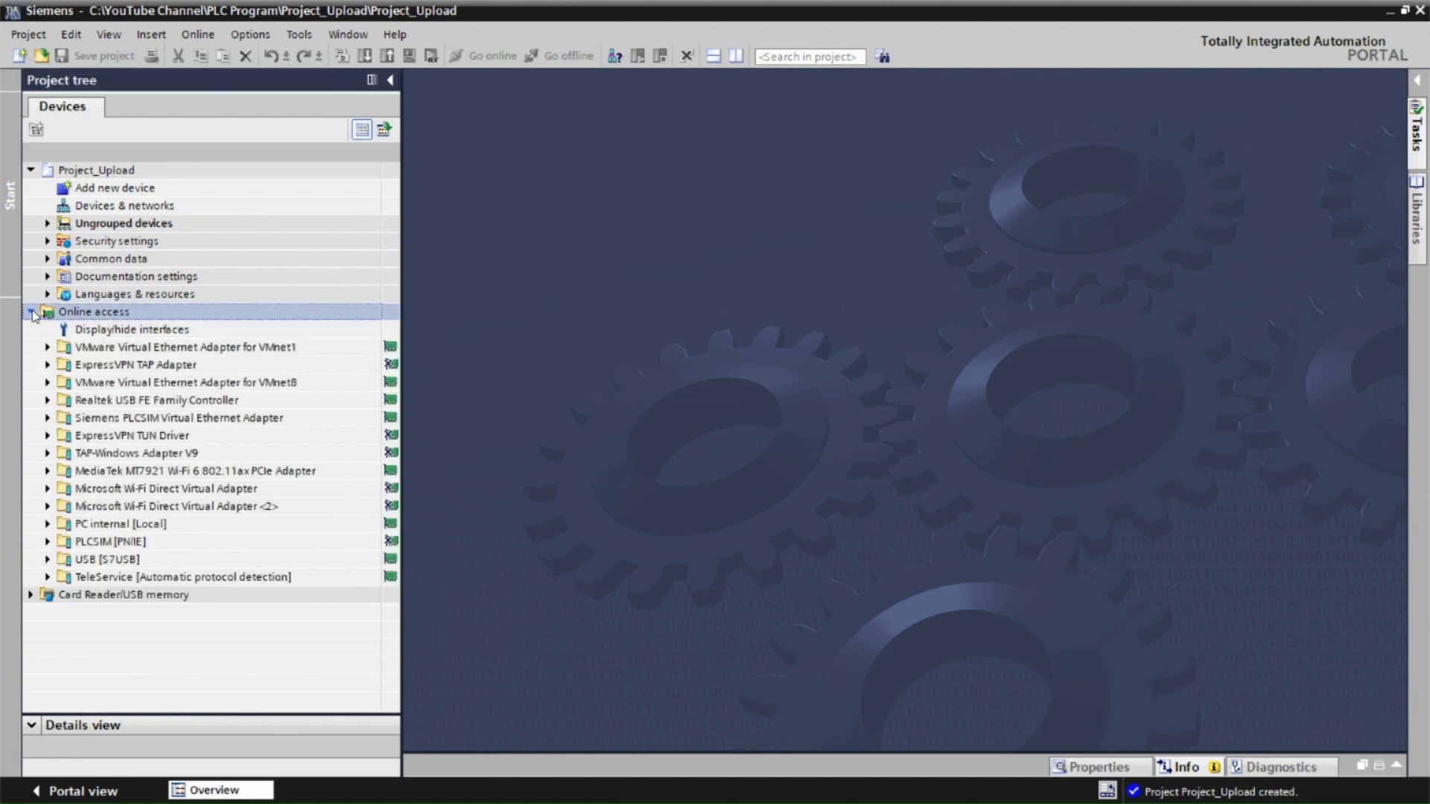
click(48, 401)
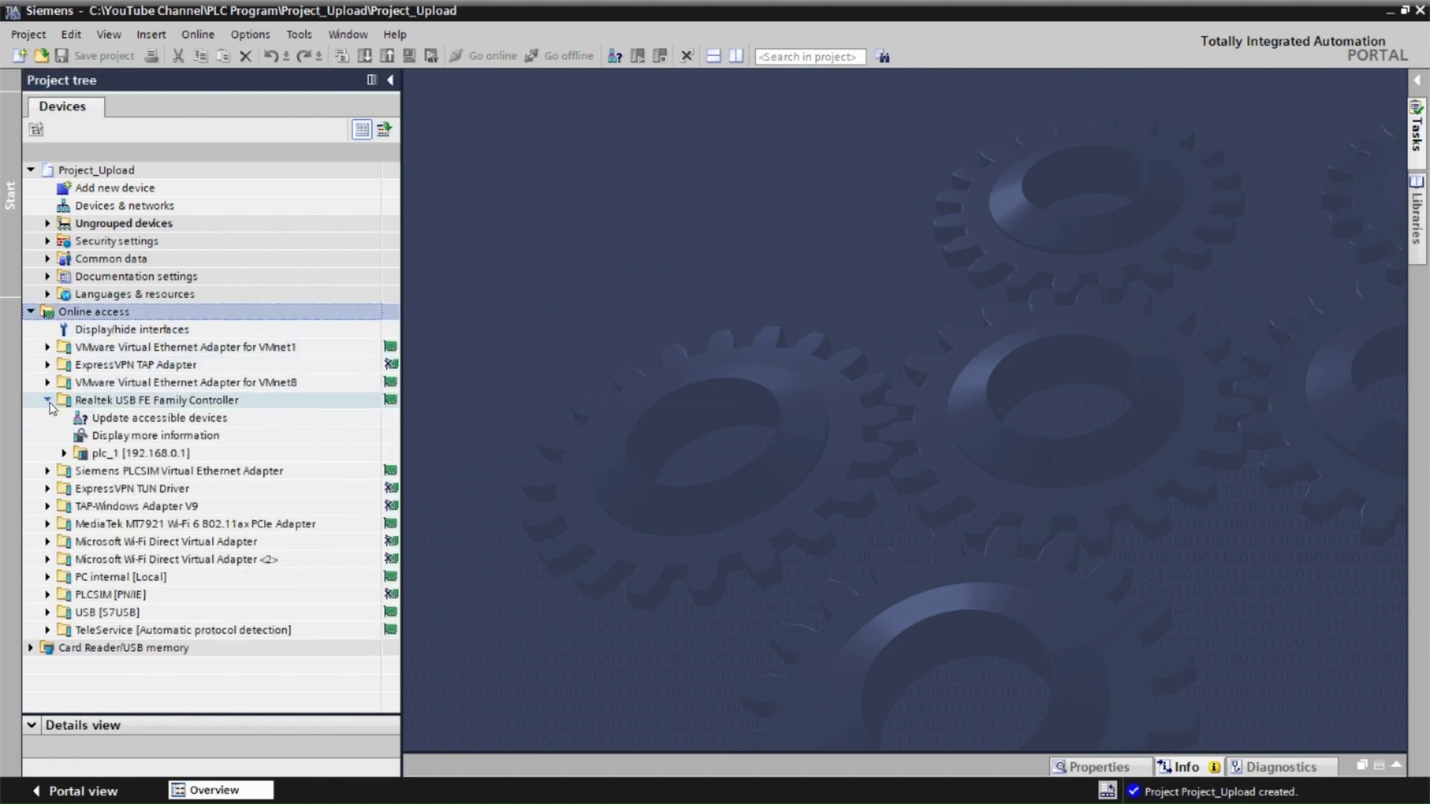
double_click(129, 421)
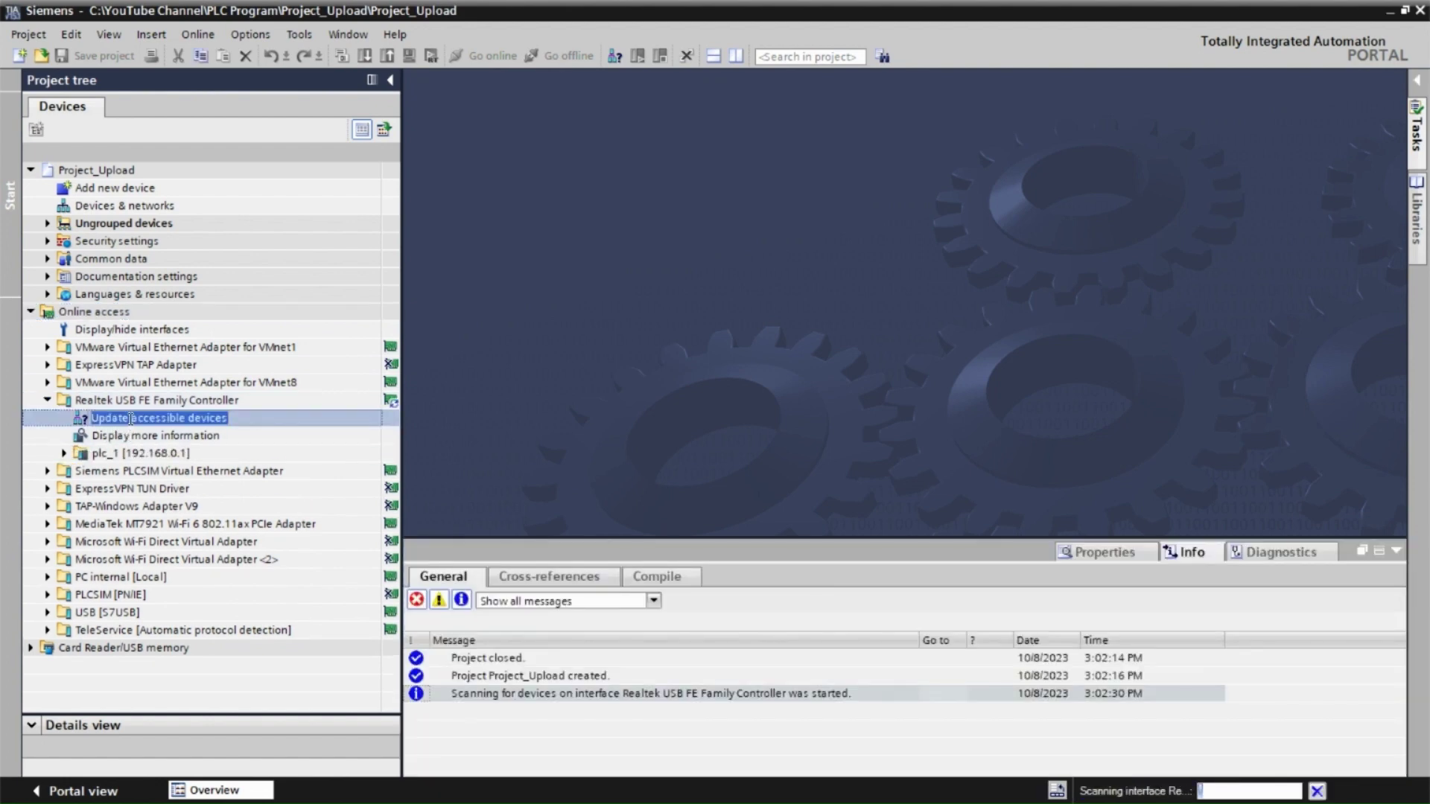
click(64, 454)
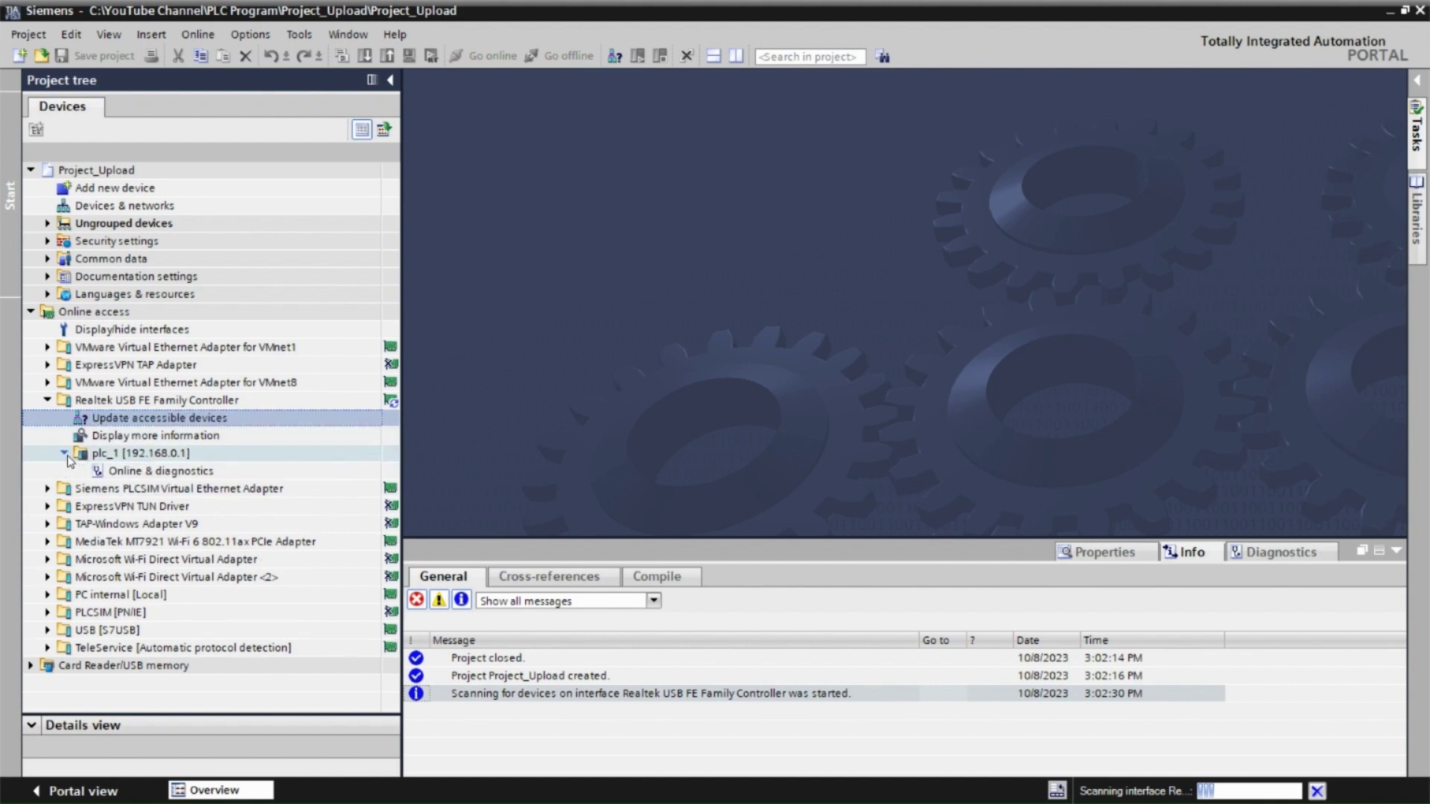
Select the discovered plc_1 and bring up the Online menu for uploading
click(148, 458)
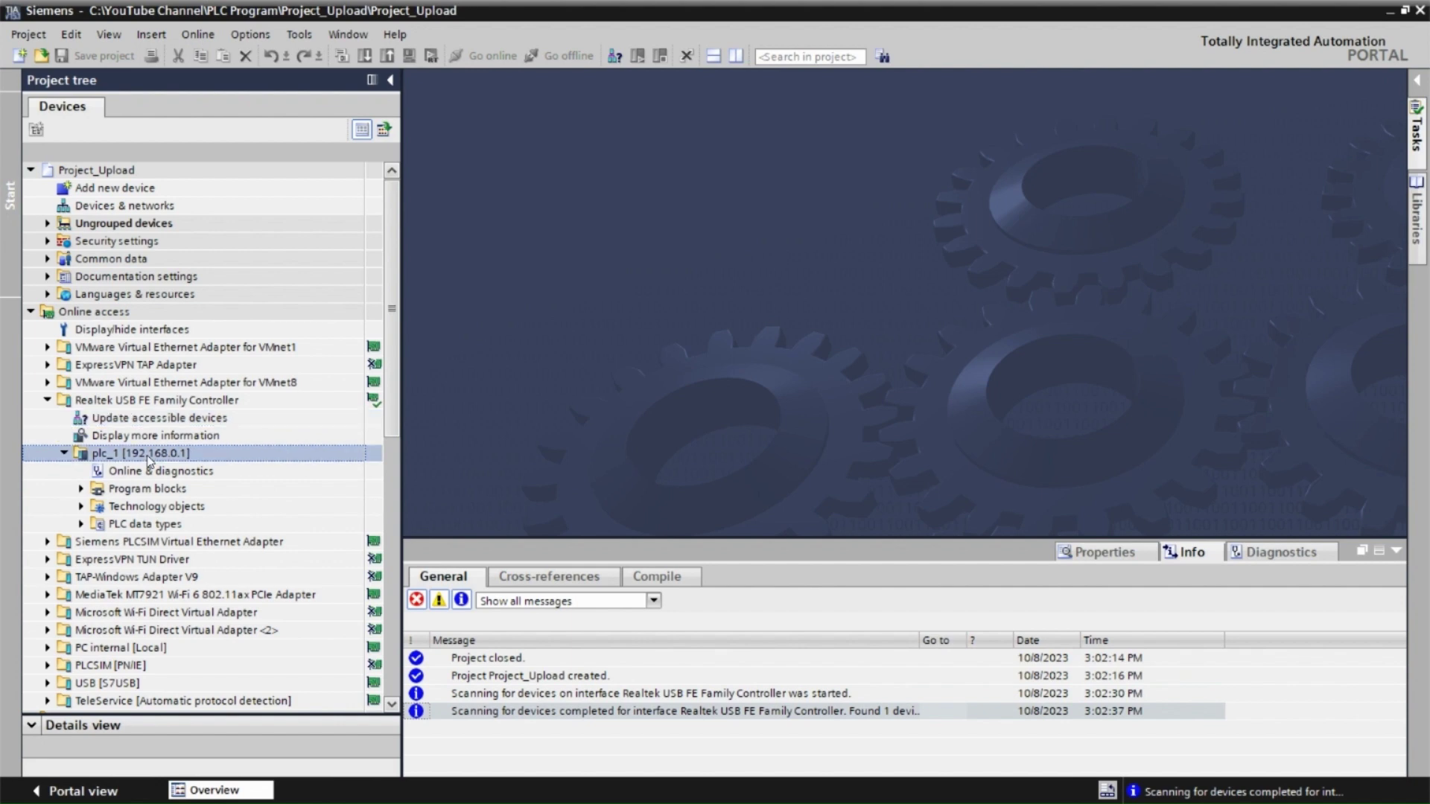
click(208, 41)
click(208, 43)
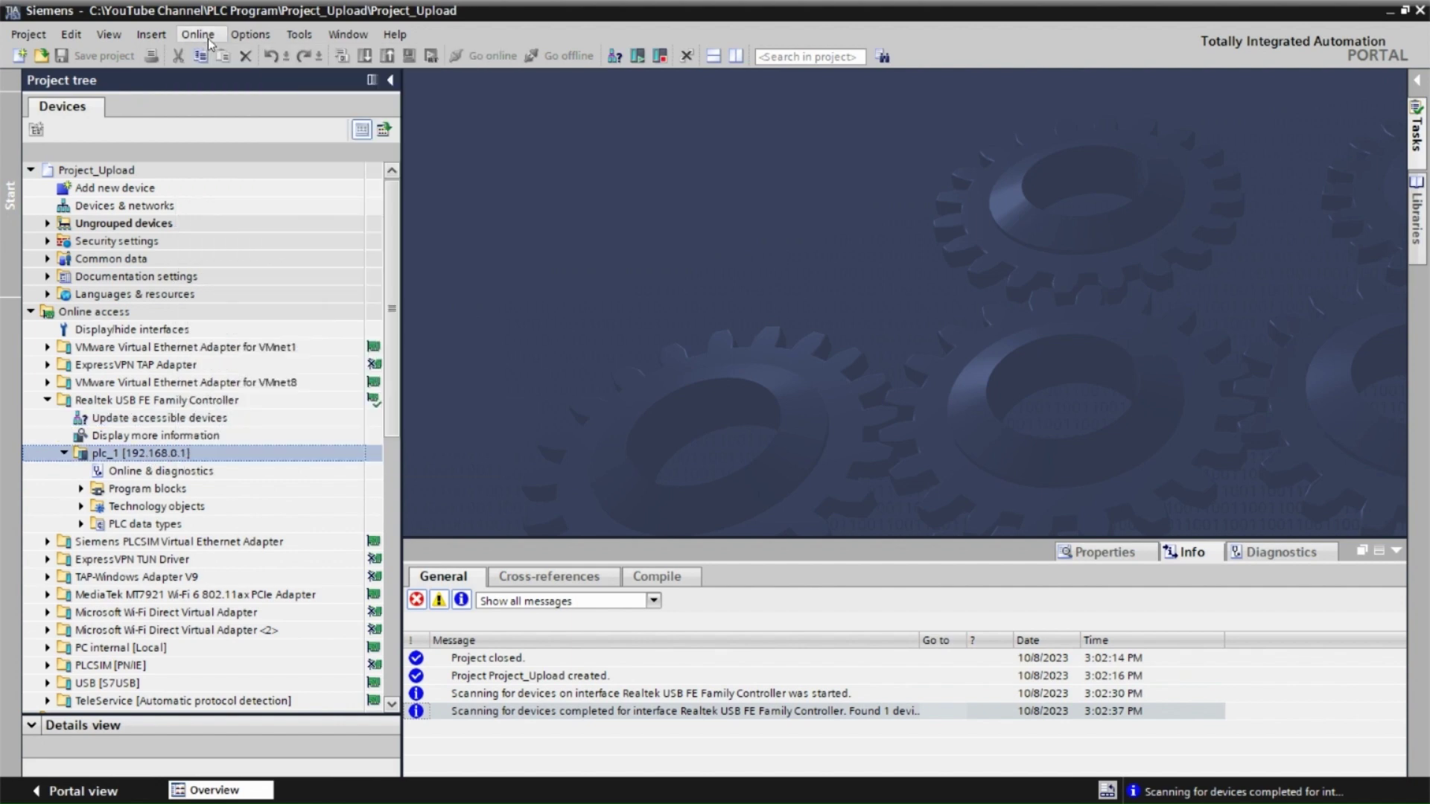
click(208, 41)
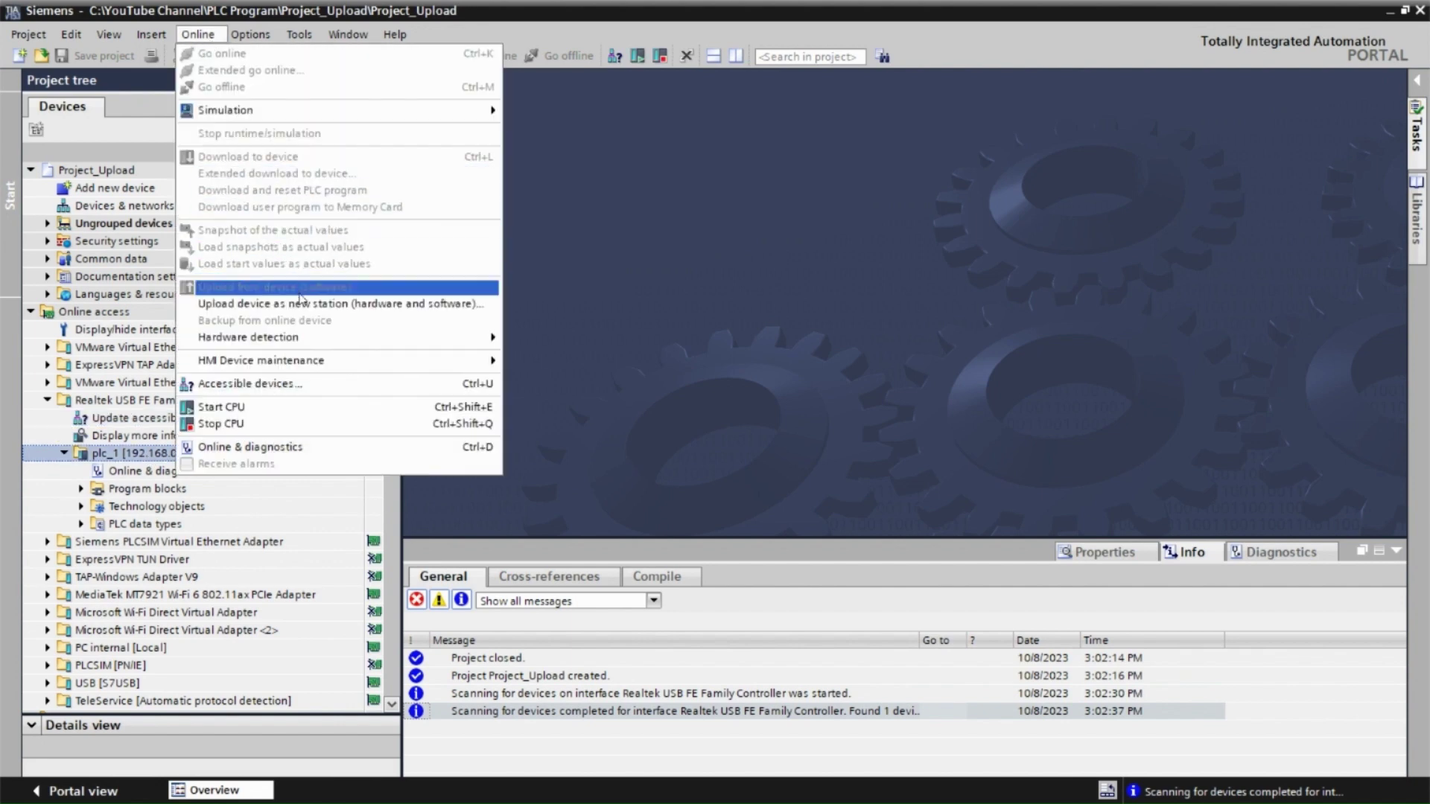
Upload plc_1 as a new station, open its Main [OB1], and monitor the rung online
click(371, 306)
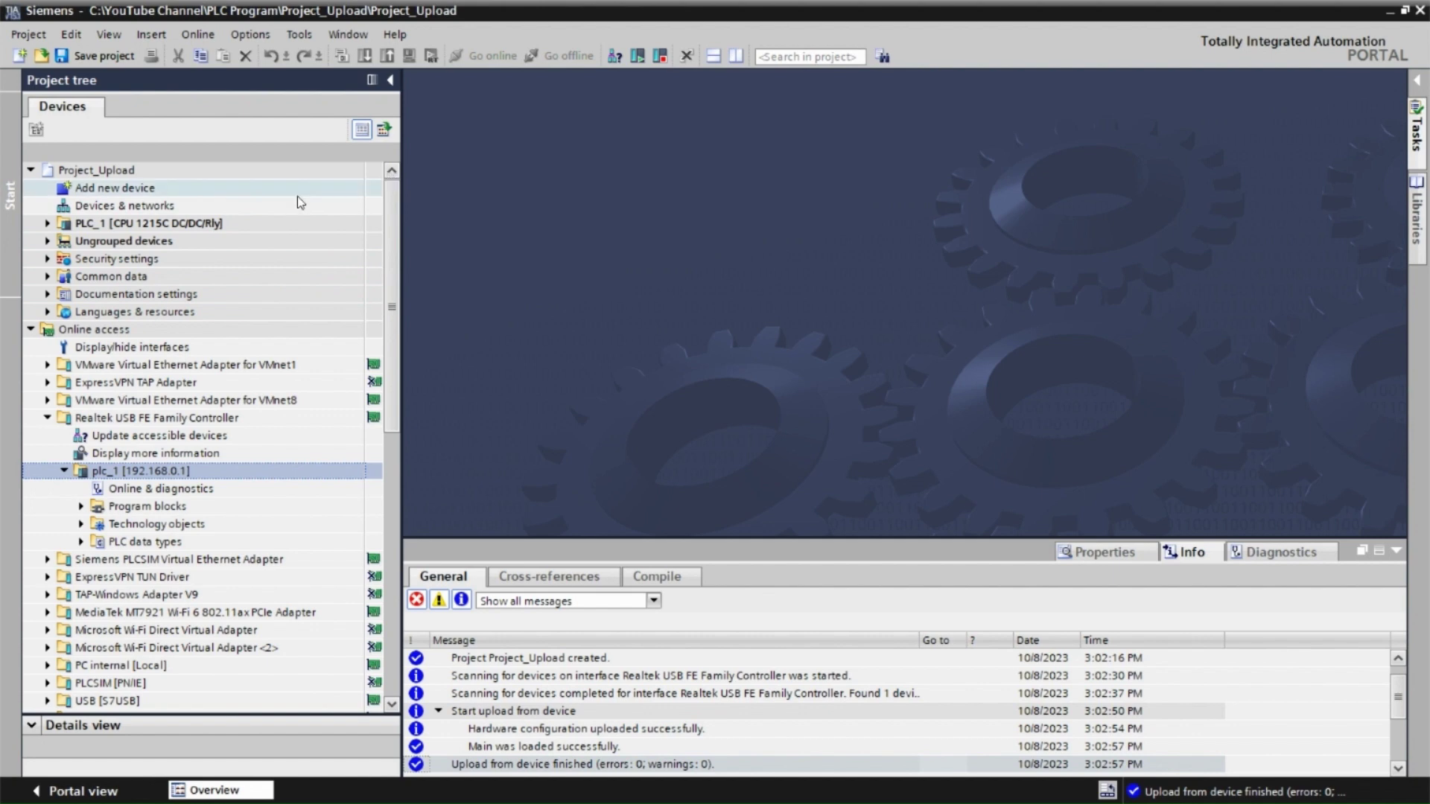
click(48, 224)
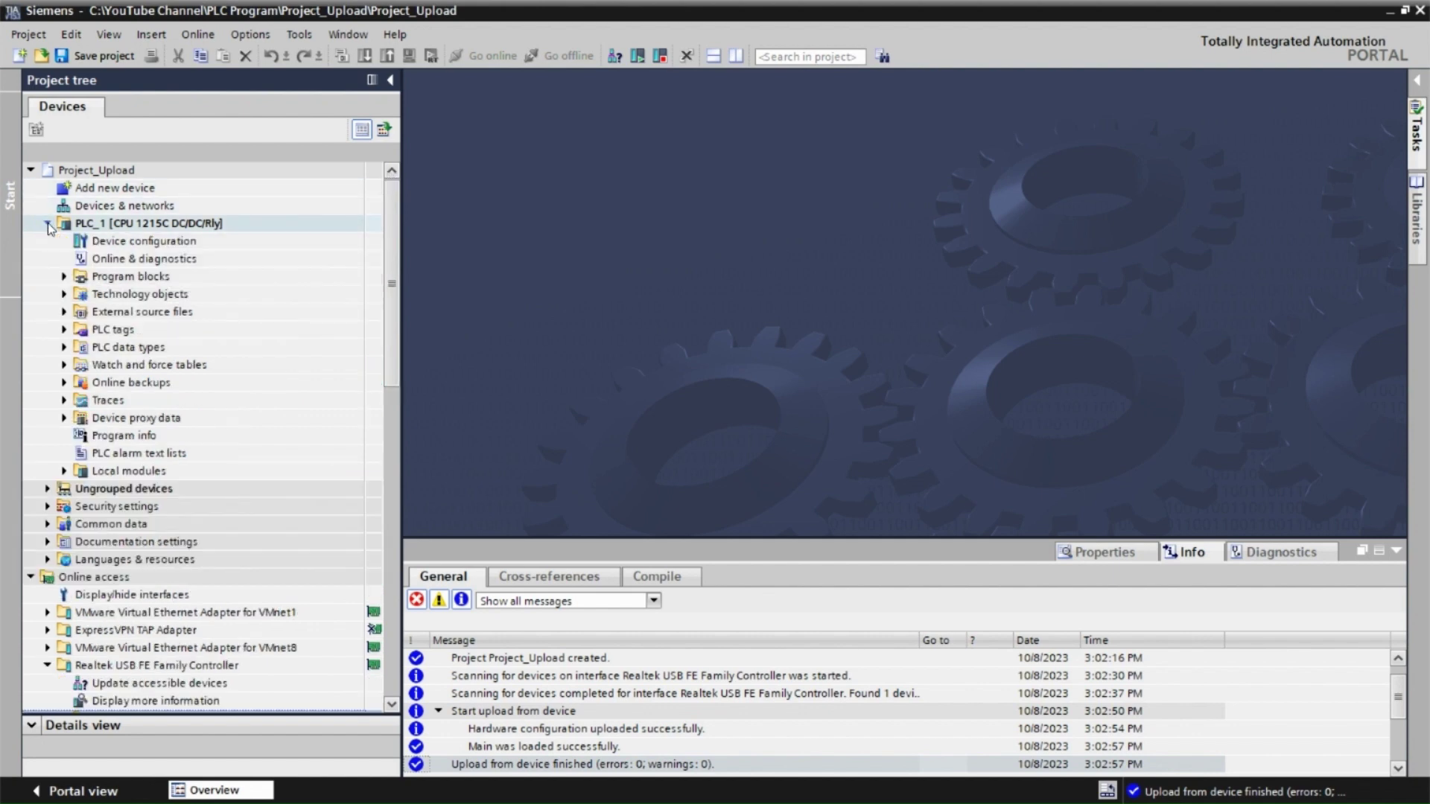
click(64, 278)
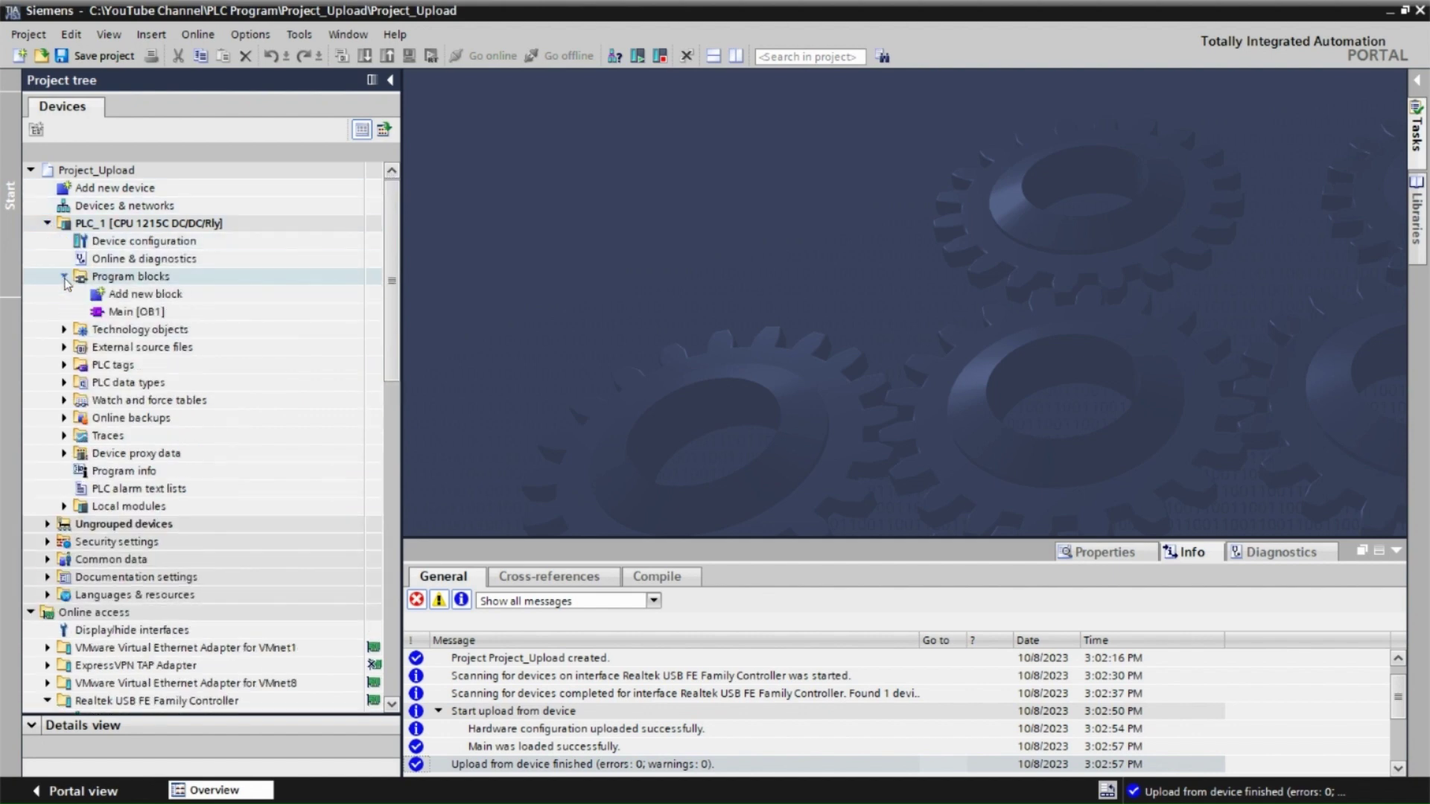
double_click(151, 318)
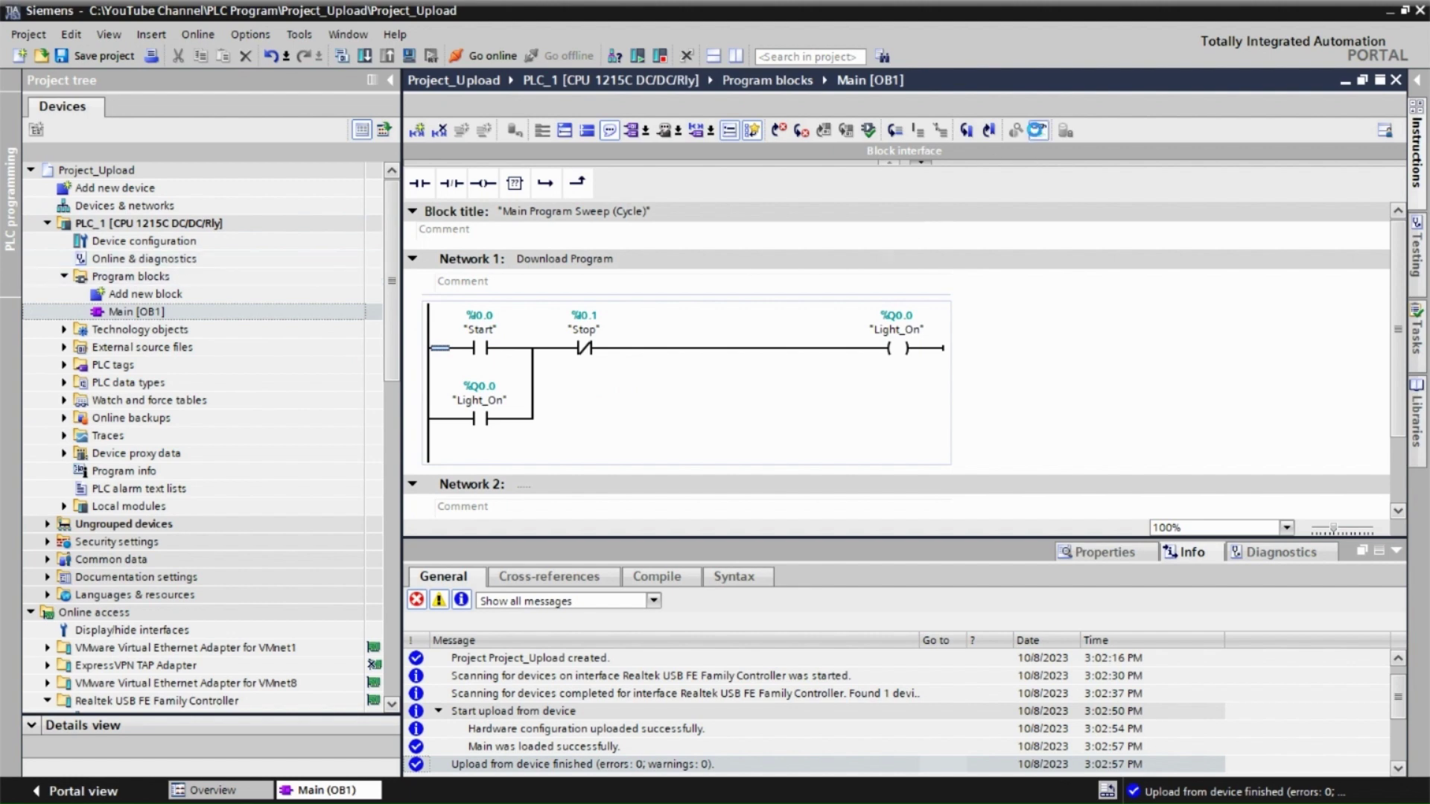
click(1034, 129)
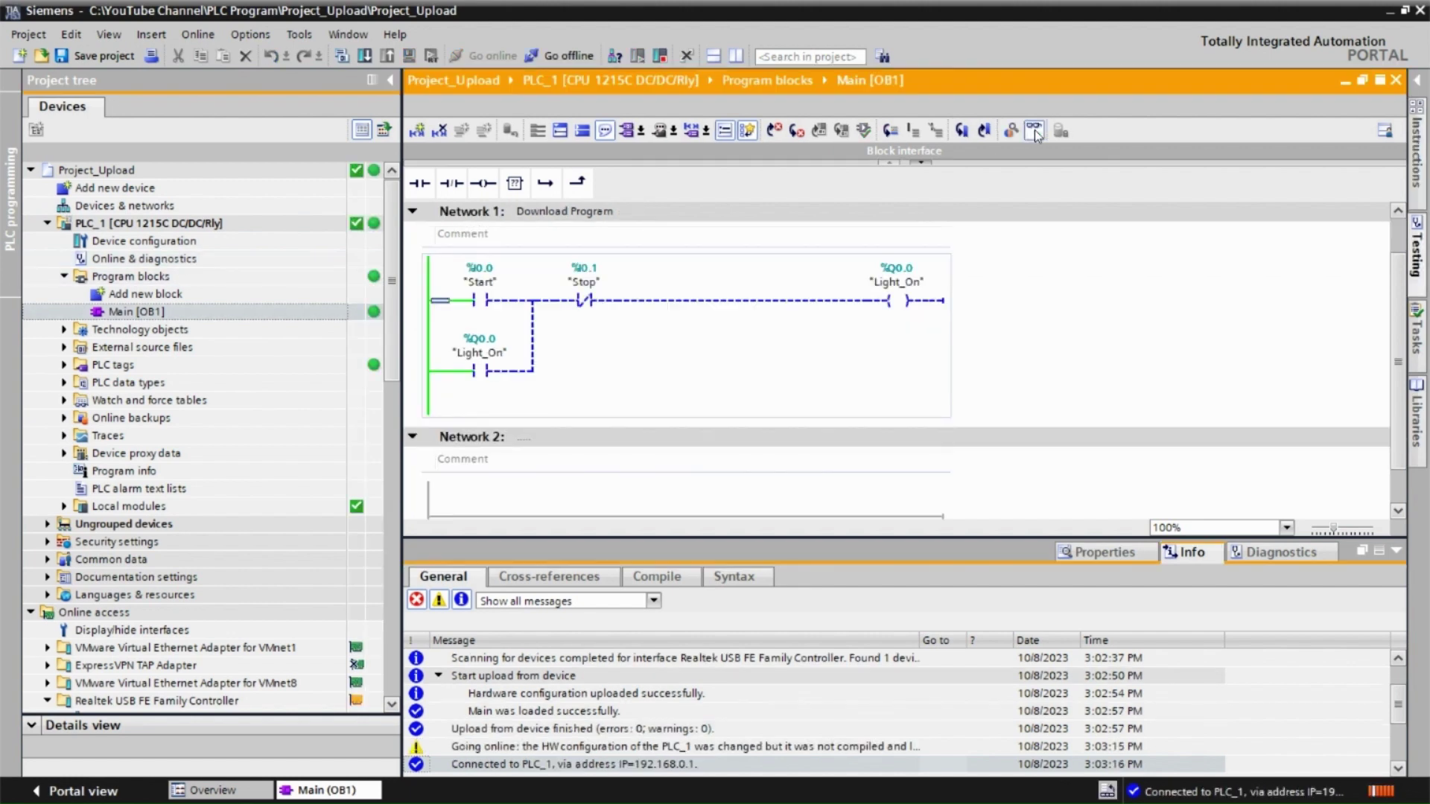